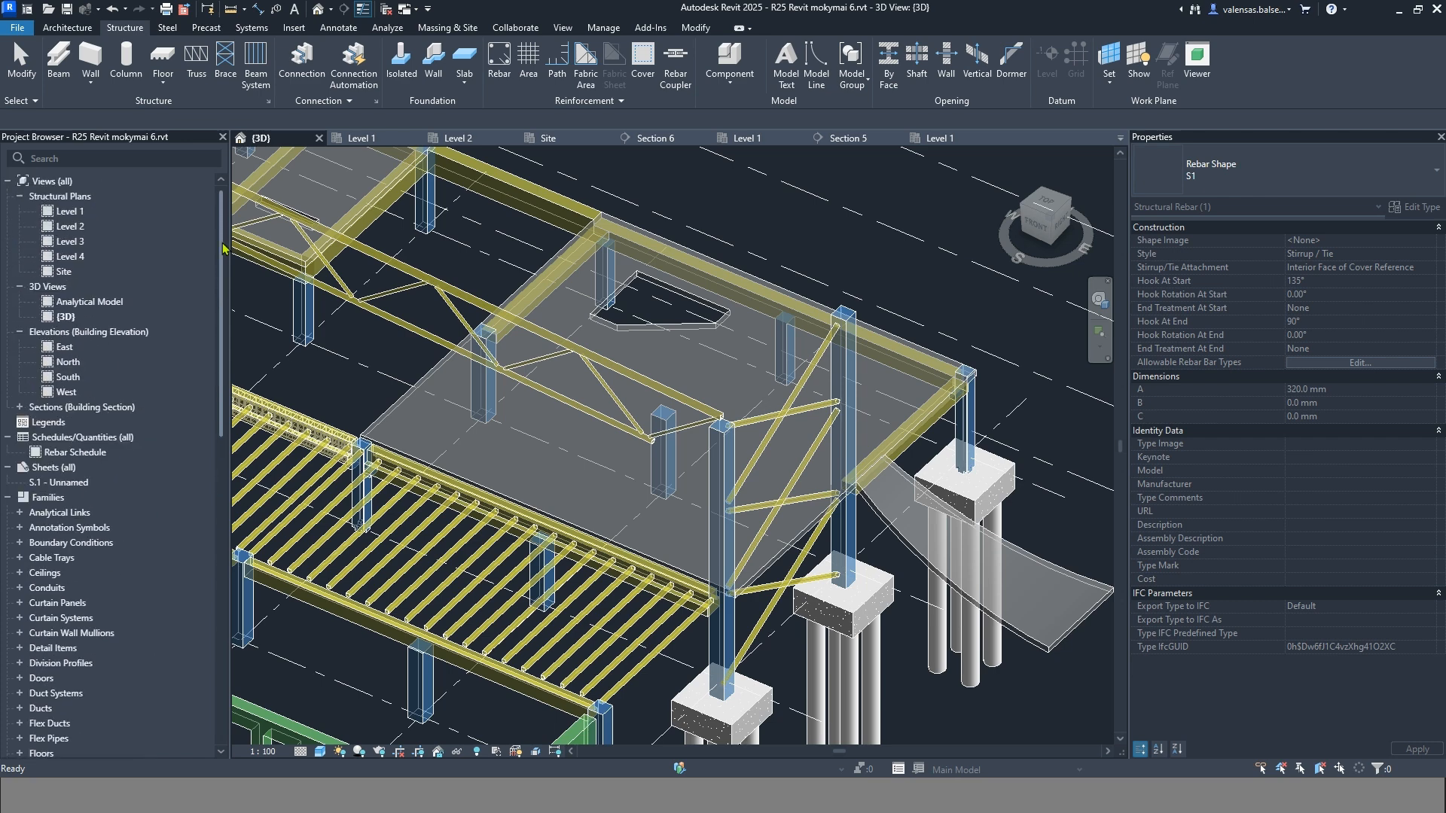
# Open the Level 2 structural plan around the slab opening and the column square, and clear the floor selection
pyautogui.click(74, 229)
pyautogui.doubleClick(71, 227)
pyautogui.click(917, 319)
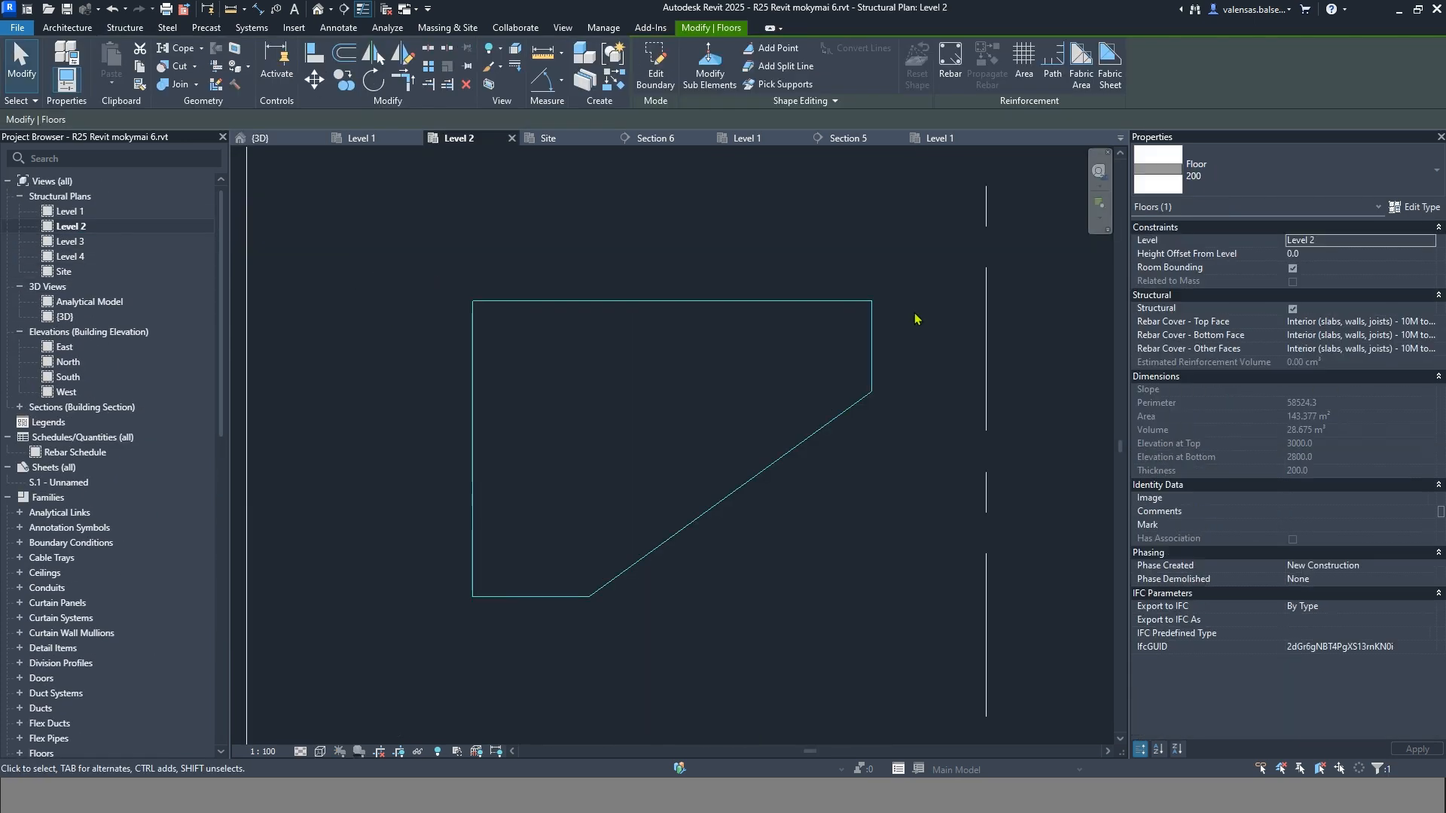
pyautogui.scroll(-5, 569, 371)
pyautogui.scroll(3, 557, 391)
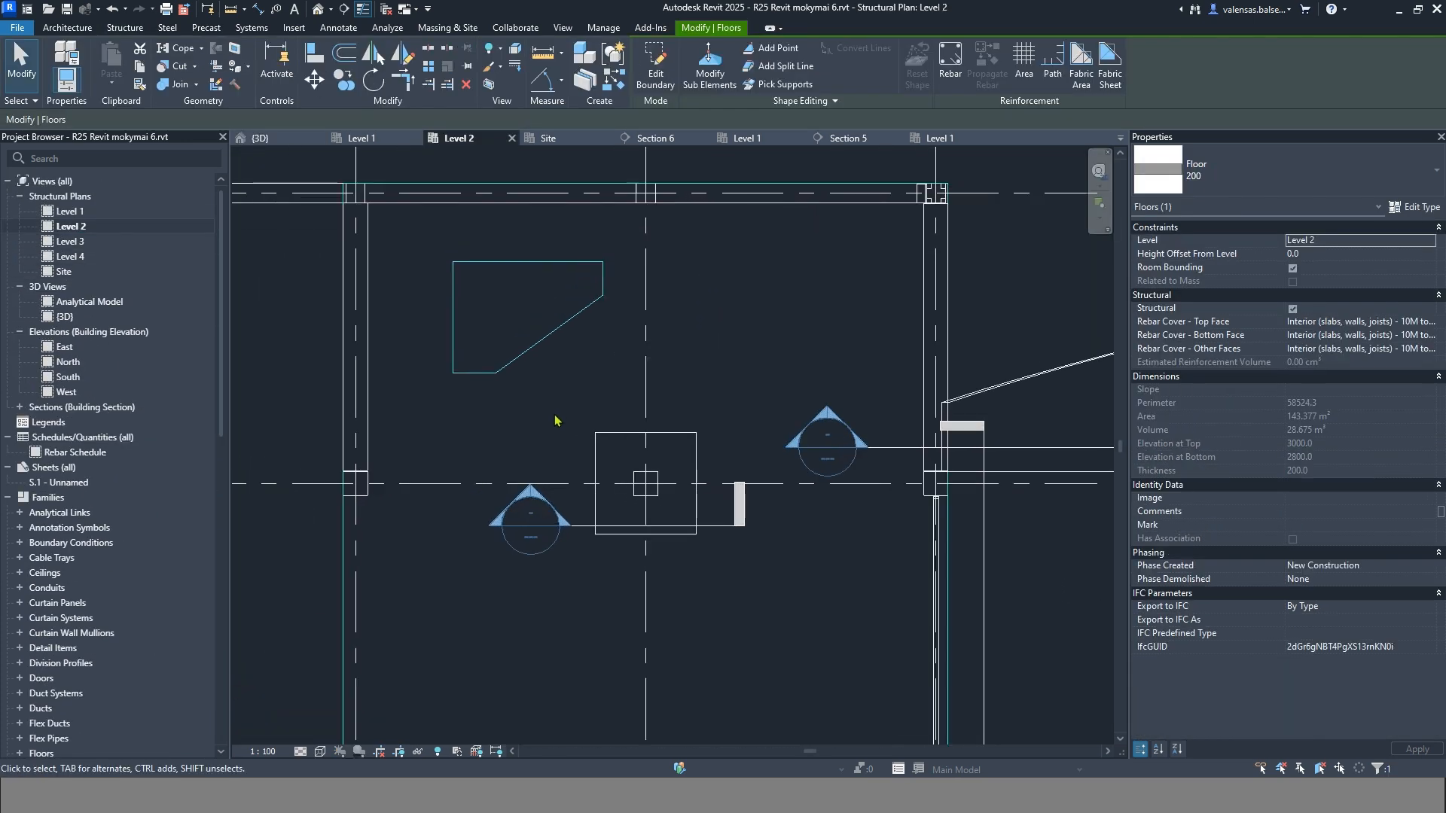
pyautogui.click(558, 419)
# Start placing structural rebar with bar type 16 500S and the Maximum Spacing layout rule
pyautogui.click(498, 59)
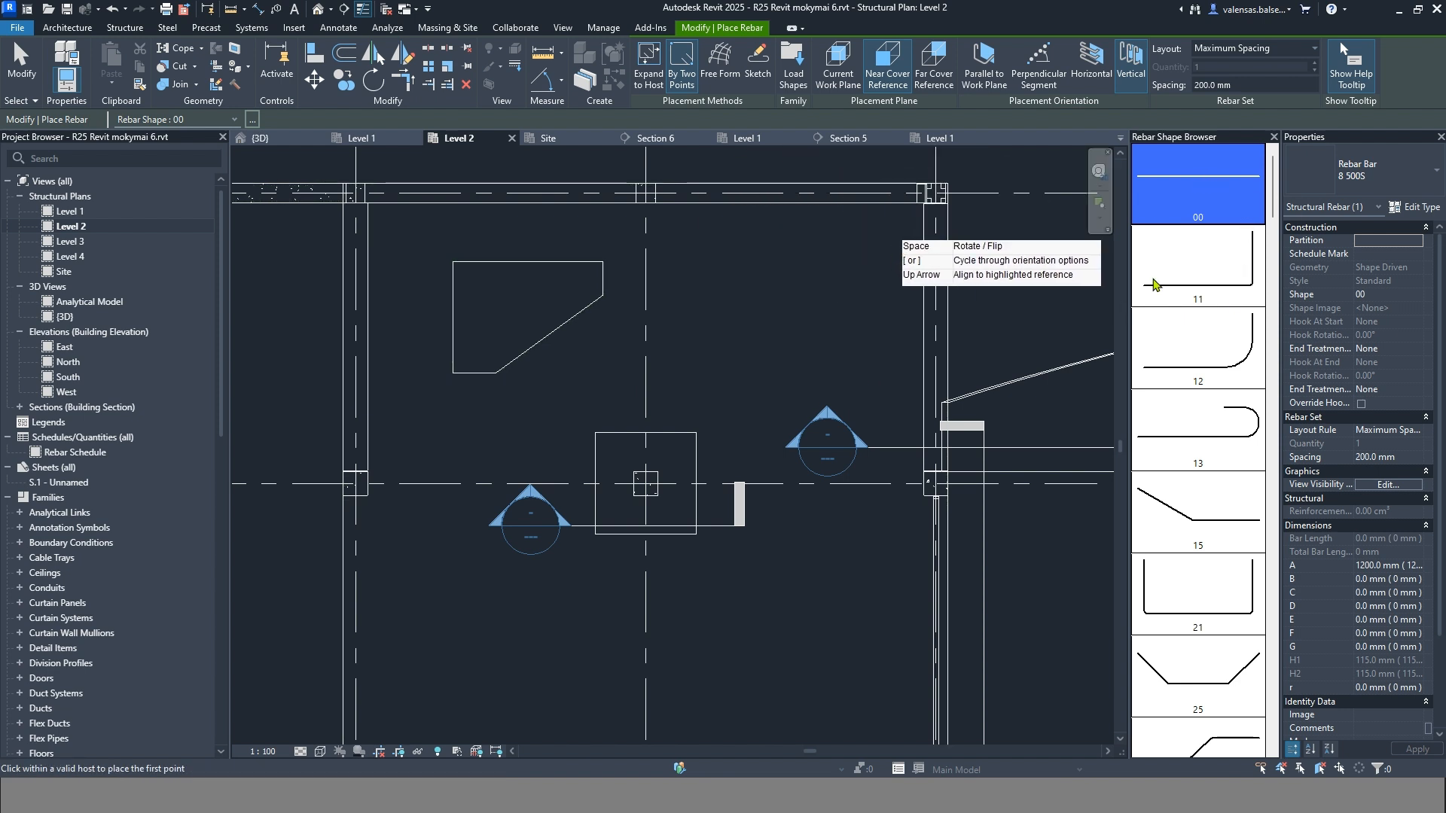
pyautogui.click(1363, 172)
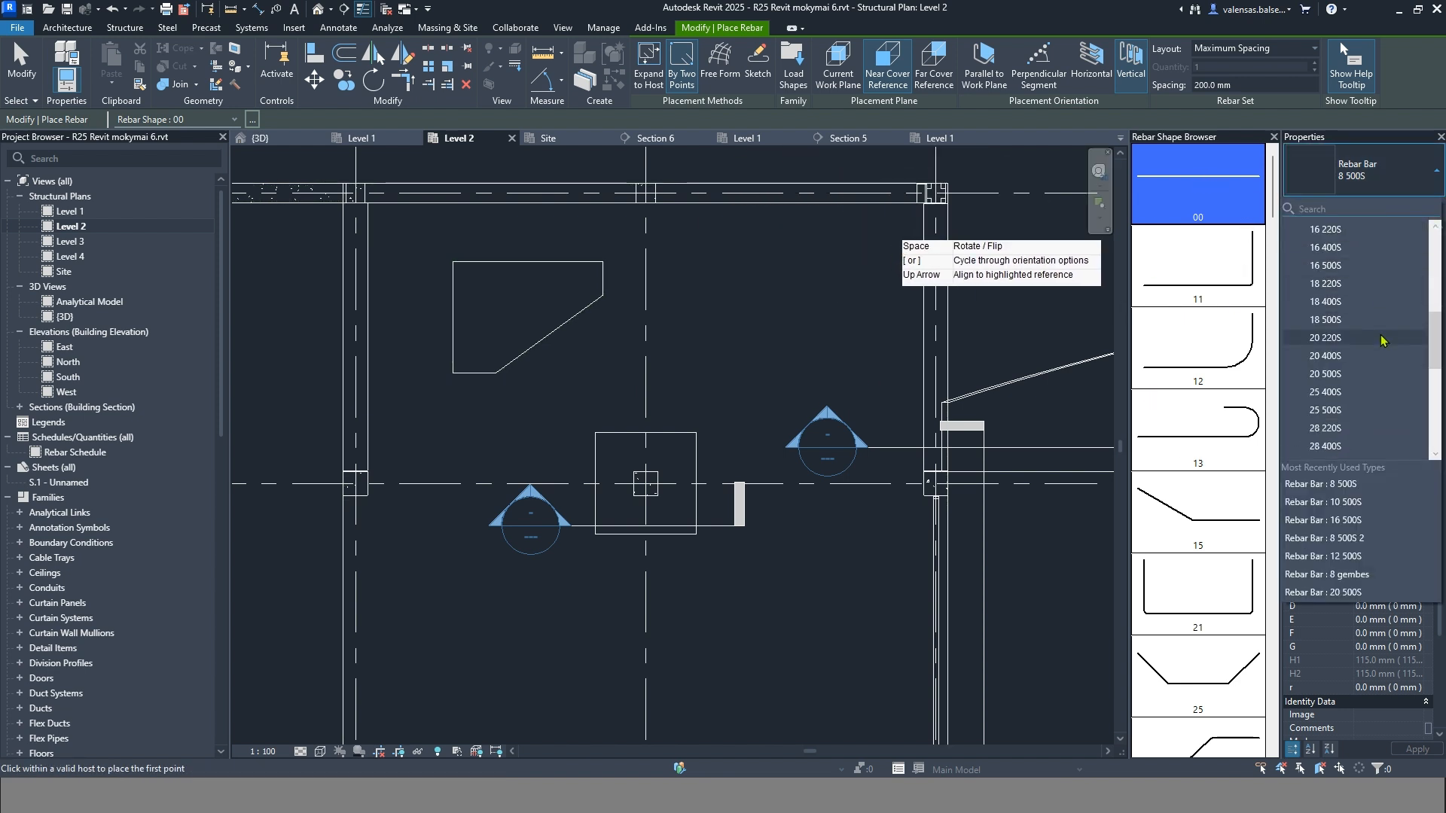
pyautogui.scroll(1, 1378, 338)
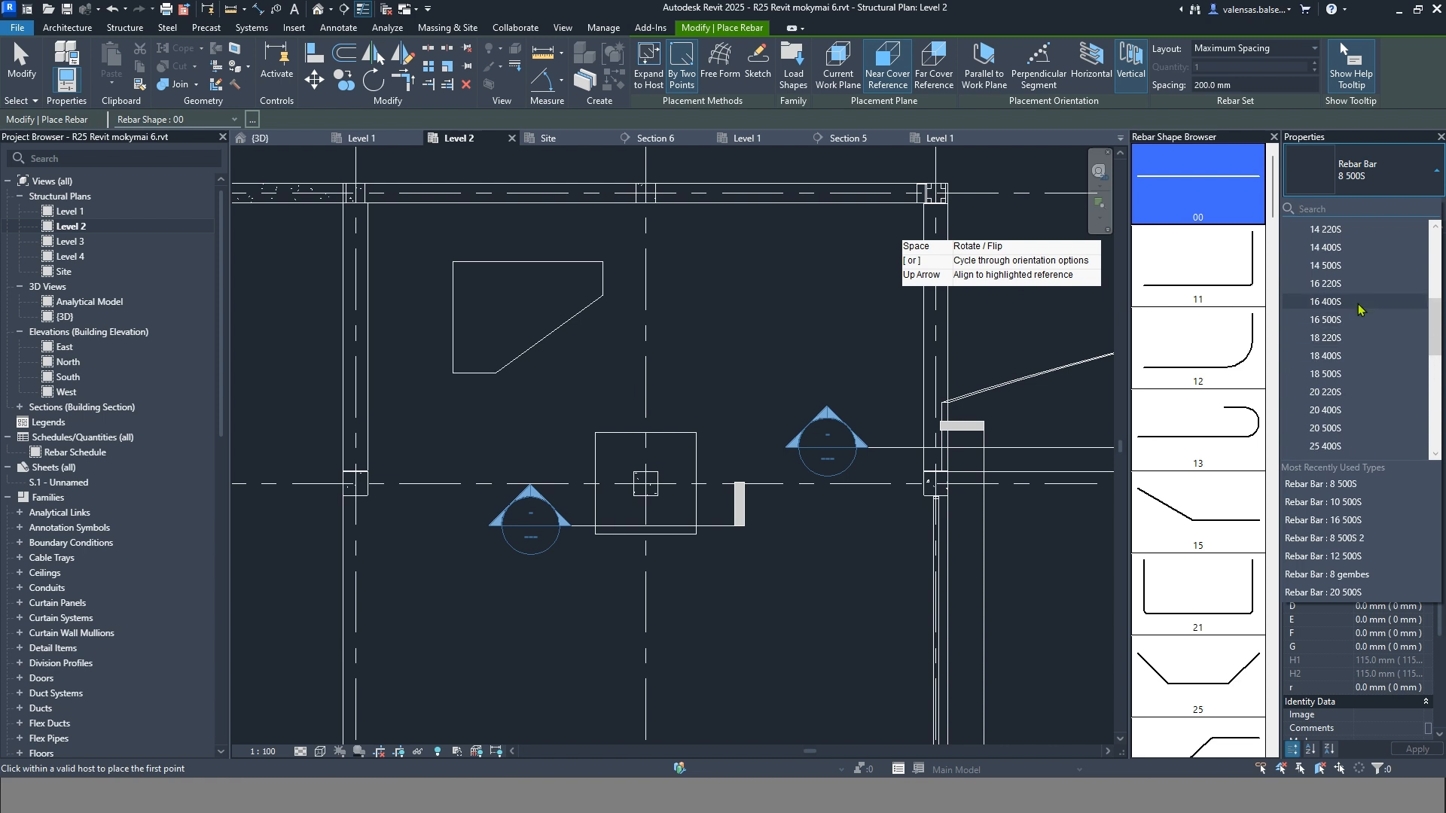
pyautogui.click(1352, 321)
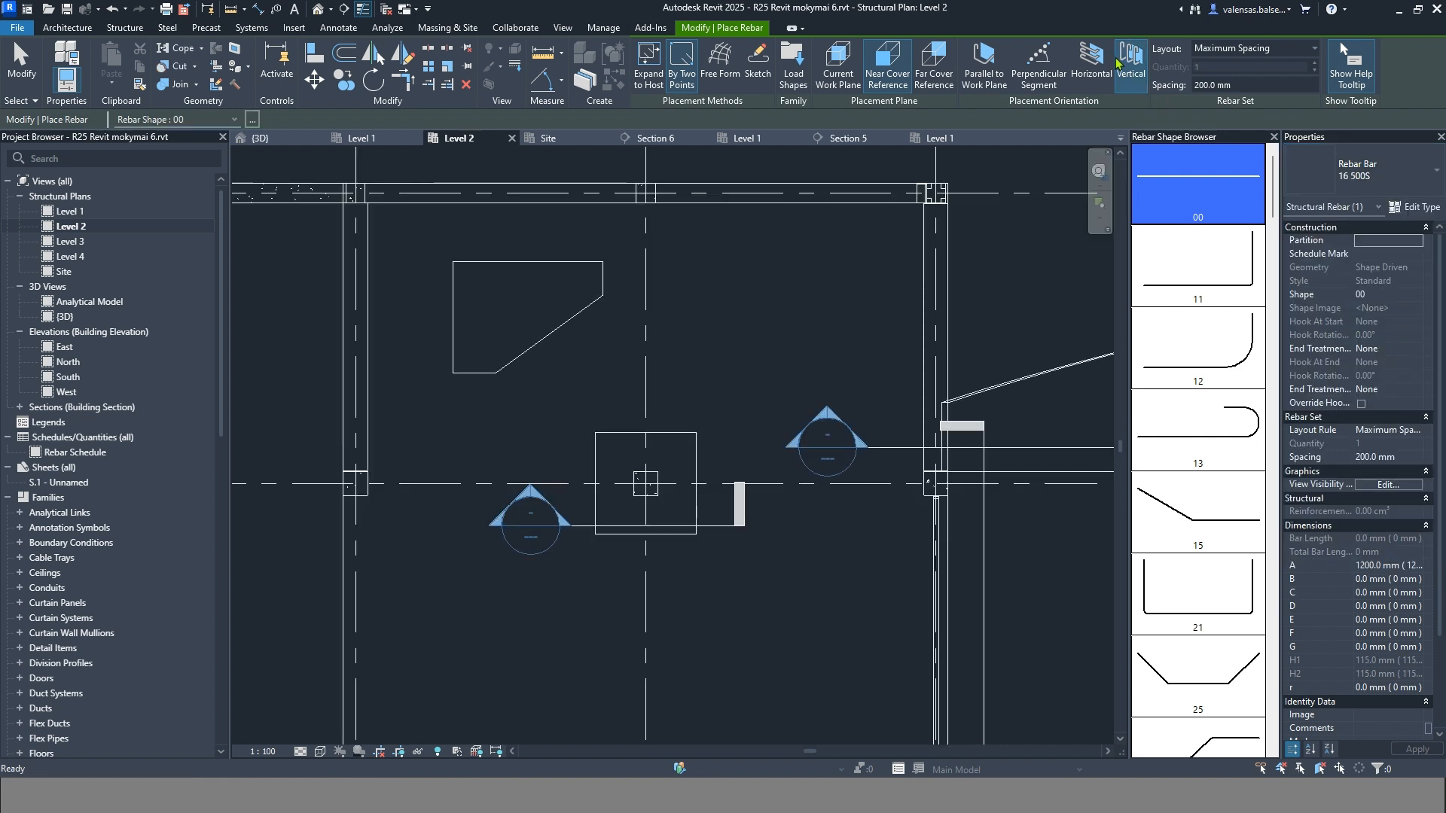
pyautogui.click(1249, 50)
pyautogui.click(1235, 96)
# Place a vertically oriented bar set across the square around the column, using its opposite corners, about 2096 by 2100 mm
pyautogui.scroll(2, 665, 497)
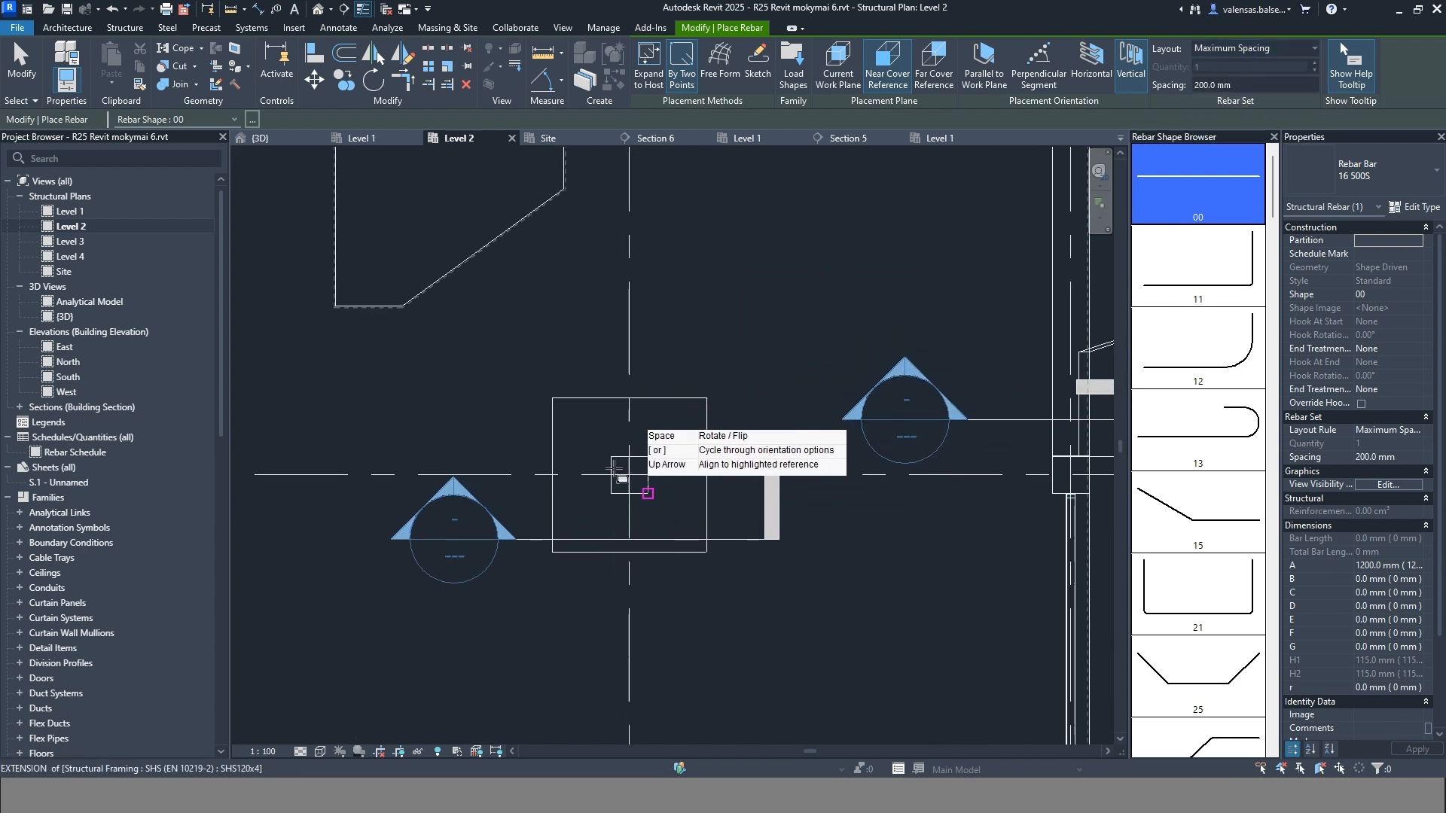
pyautogui.scroll(1, 633, 489)
pyautogui.scroll(2, 636, 493)
pyautogui.click(528, 369)
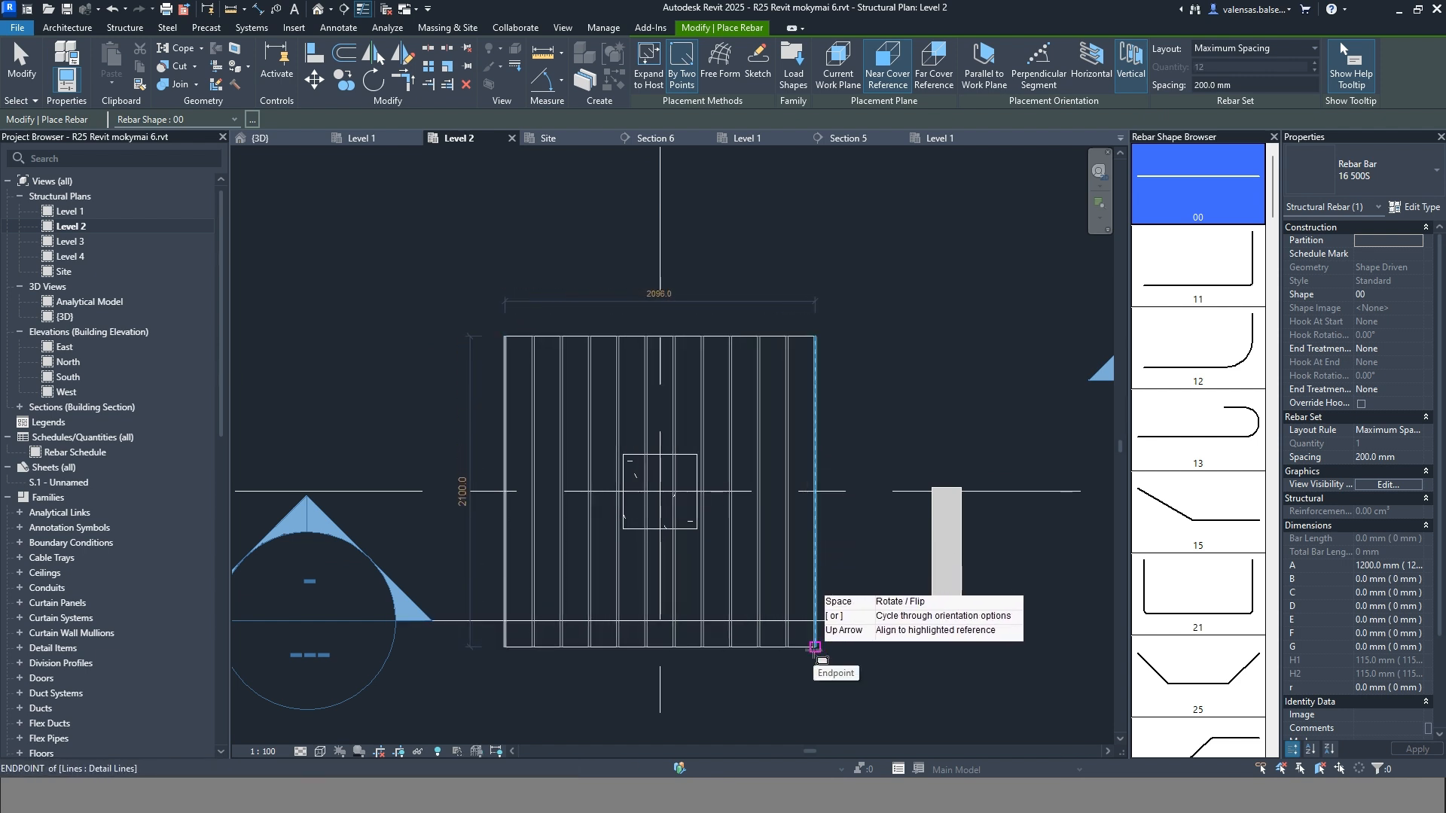
pyautogui.click(815, 646)
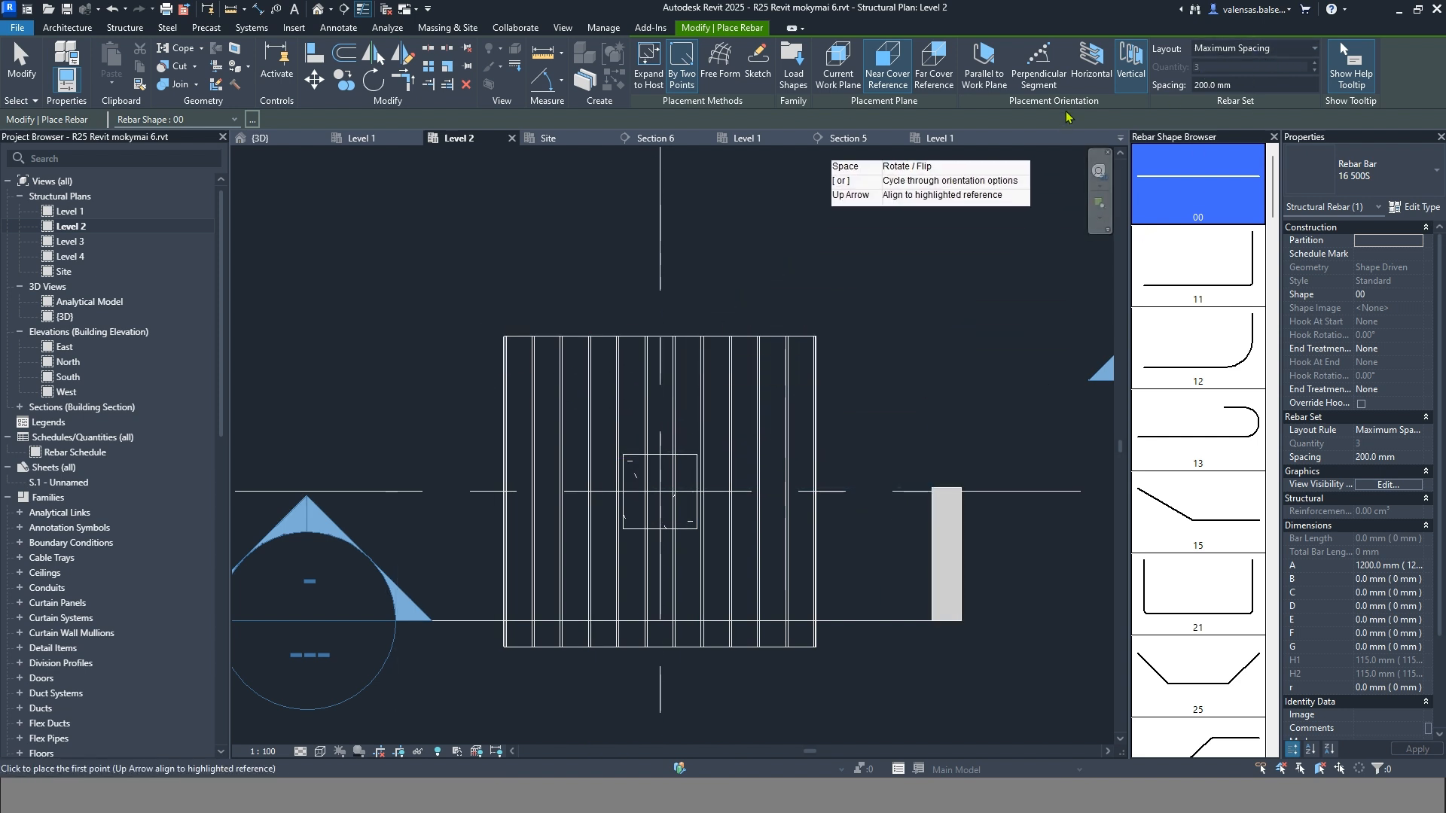
# Place a second bar set with Horizontal orientation over the same column square, corner to corner, and finish rebar placement
pyautogui.click(1093, 71)
pyautogui.scroll(4, 493, 331)
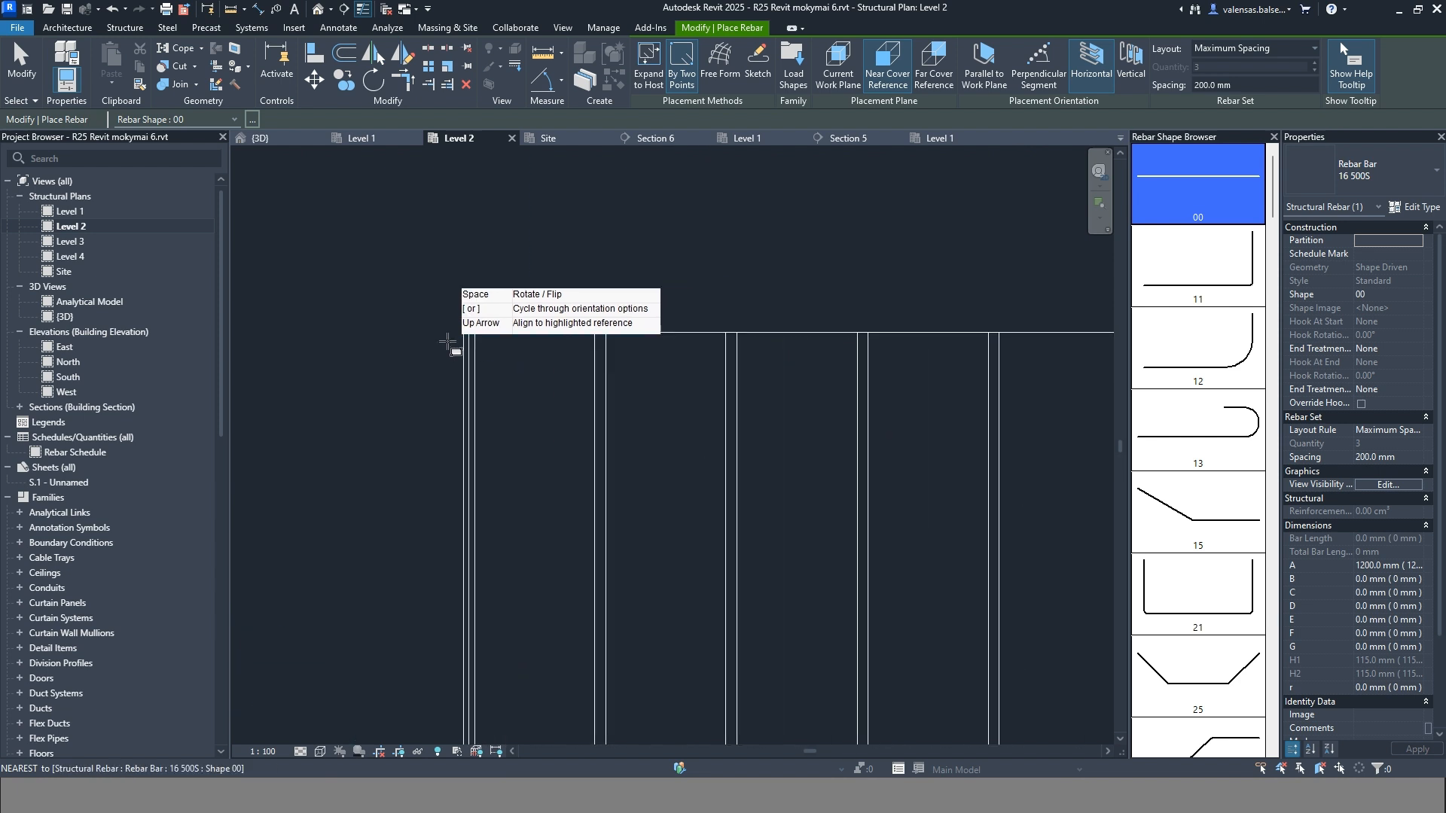
pyautogui.click(522, 315)
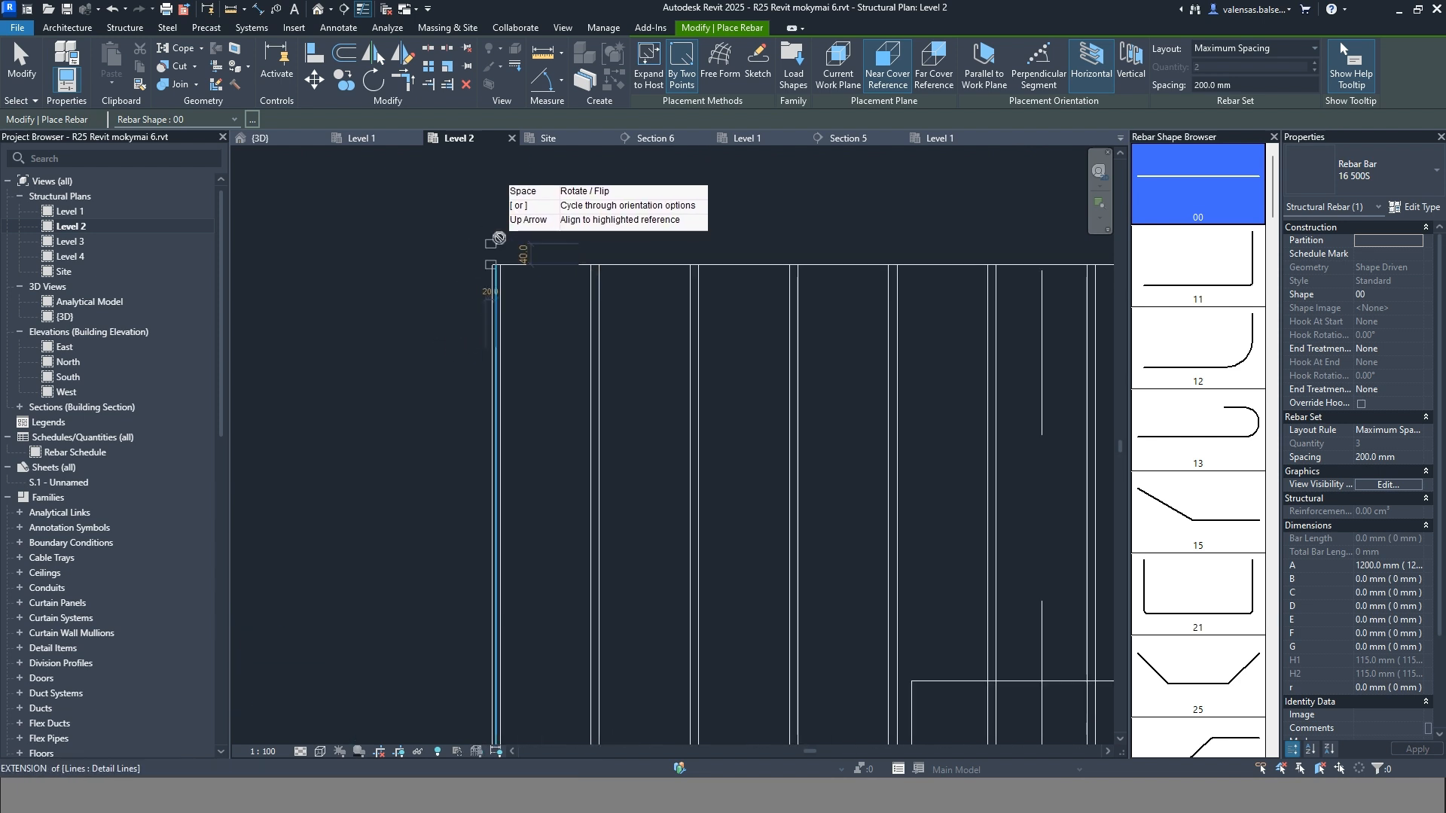
pyautogui.scroll(-4, 512, 256)
pyautogui.scroll(2, 763, 446)
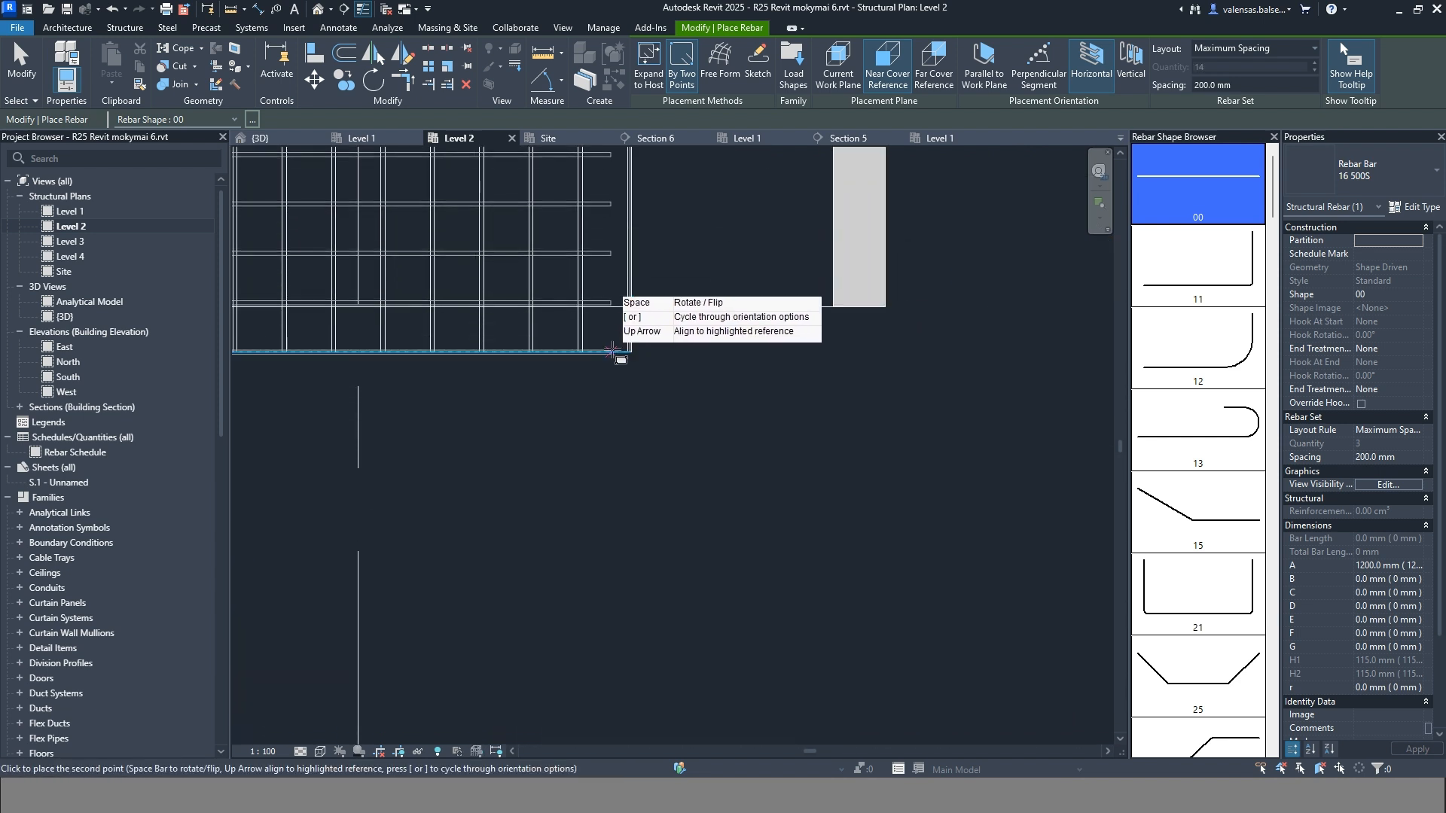
pyautogui.scroll(4, 667, 358)
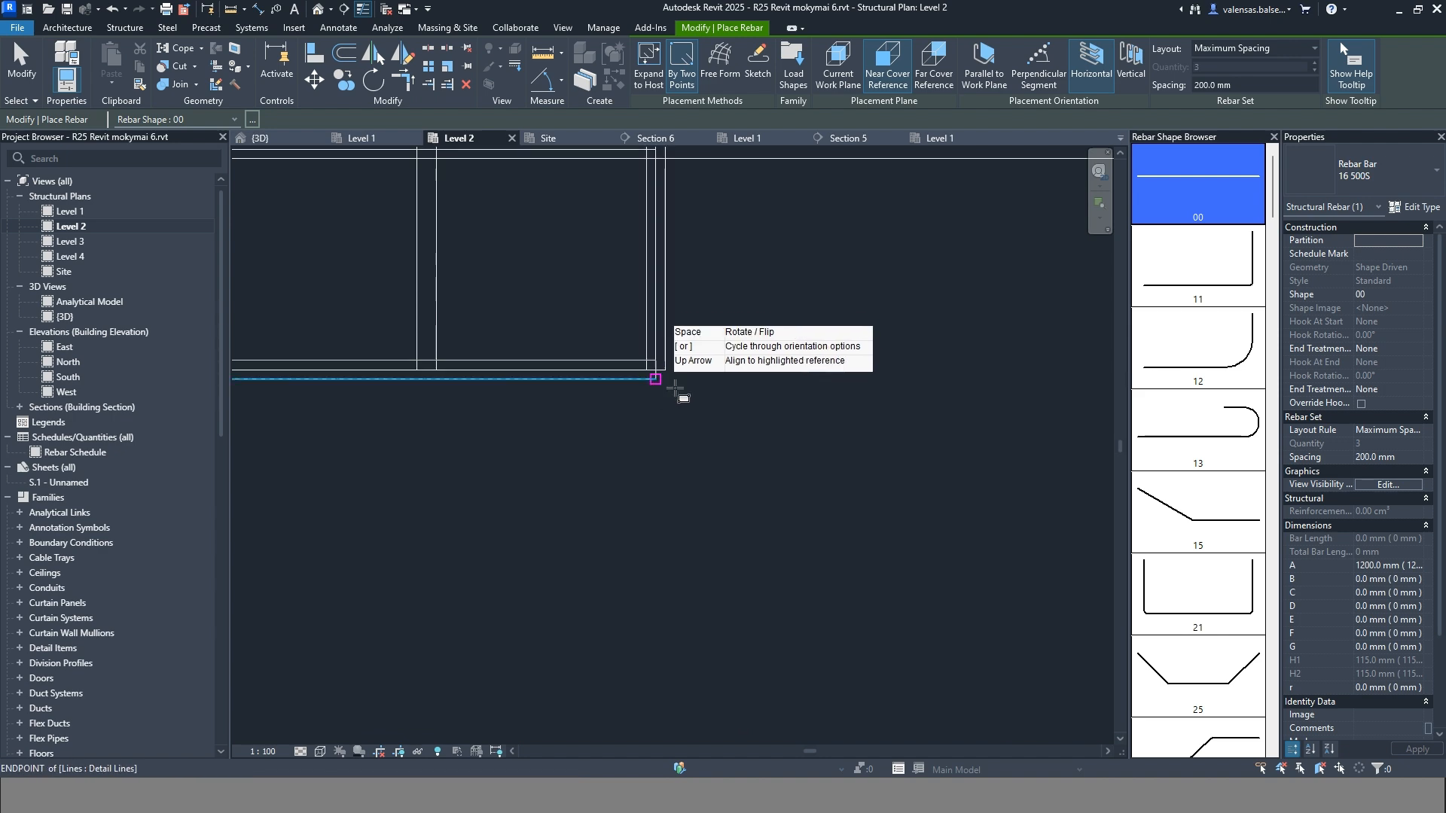
pyautogui.scroll(-3, 912, 489)
pyautogui.scroll(3, 915, 493)
pyautogui.press('Escape')
pyautogui.scroll(2, 917, 493)
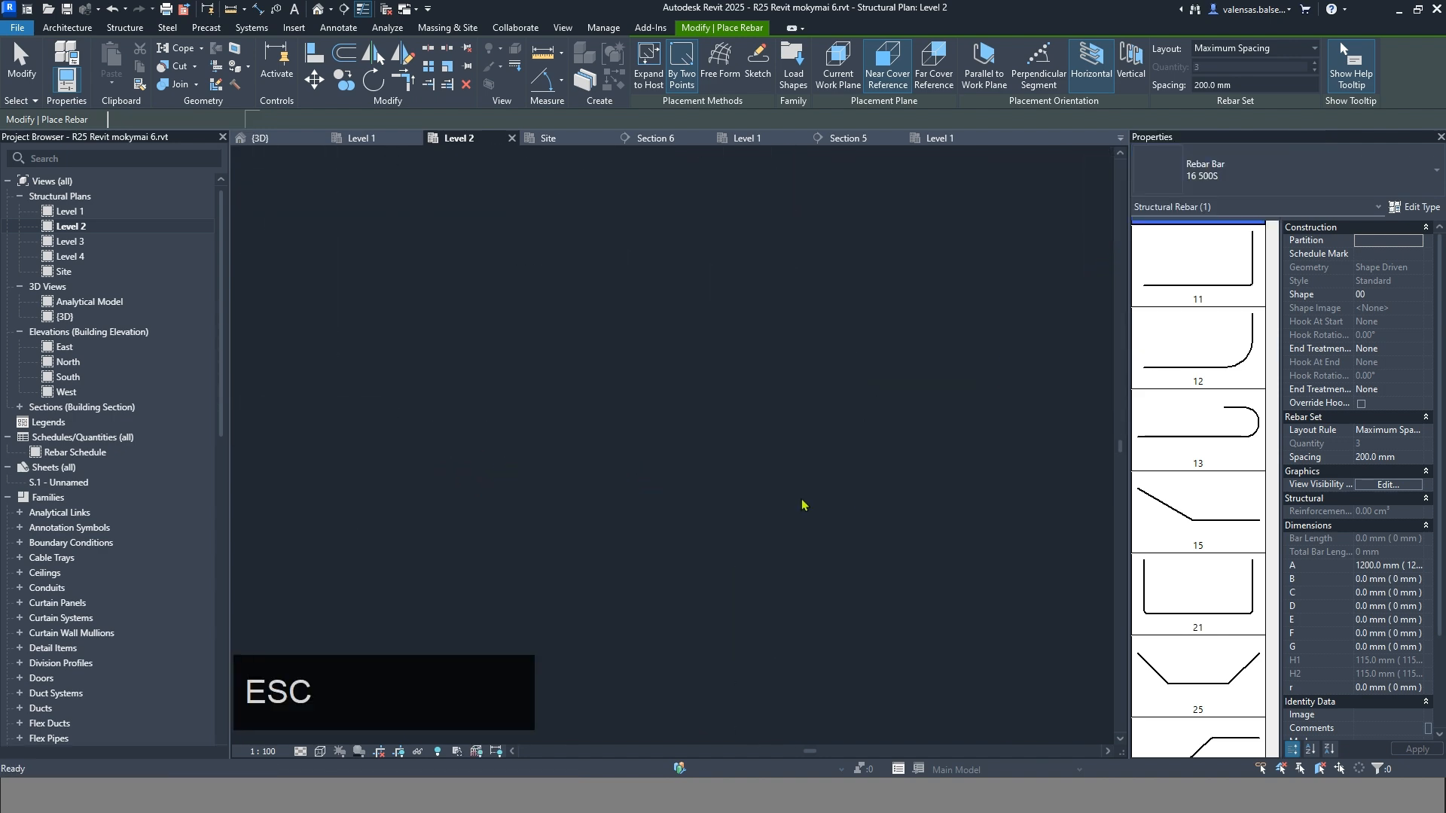
pyautogui.press('Escape')
# In Section 5, move the bar set running along the section down by one bar diameter so it sits beneath the crossing bars
pyautogui.doubleClick(594, 508)
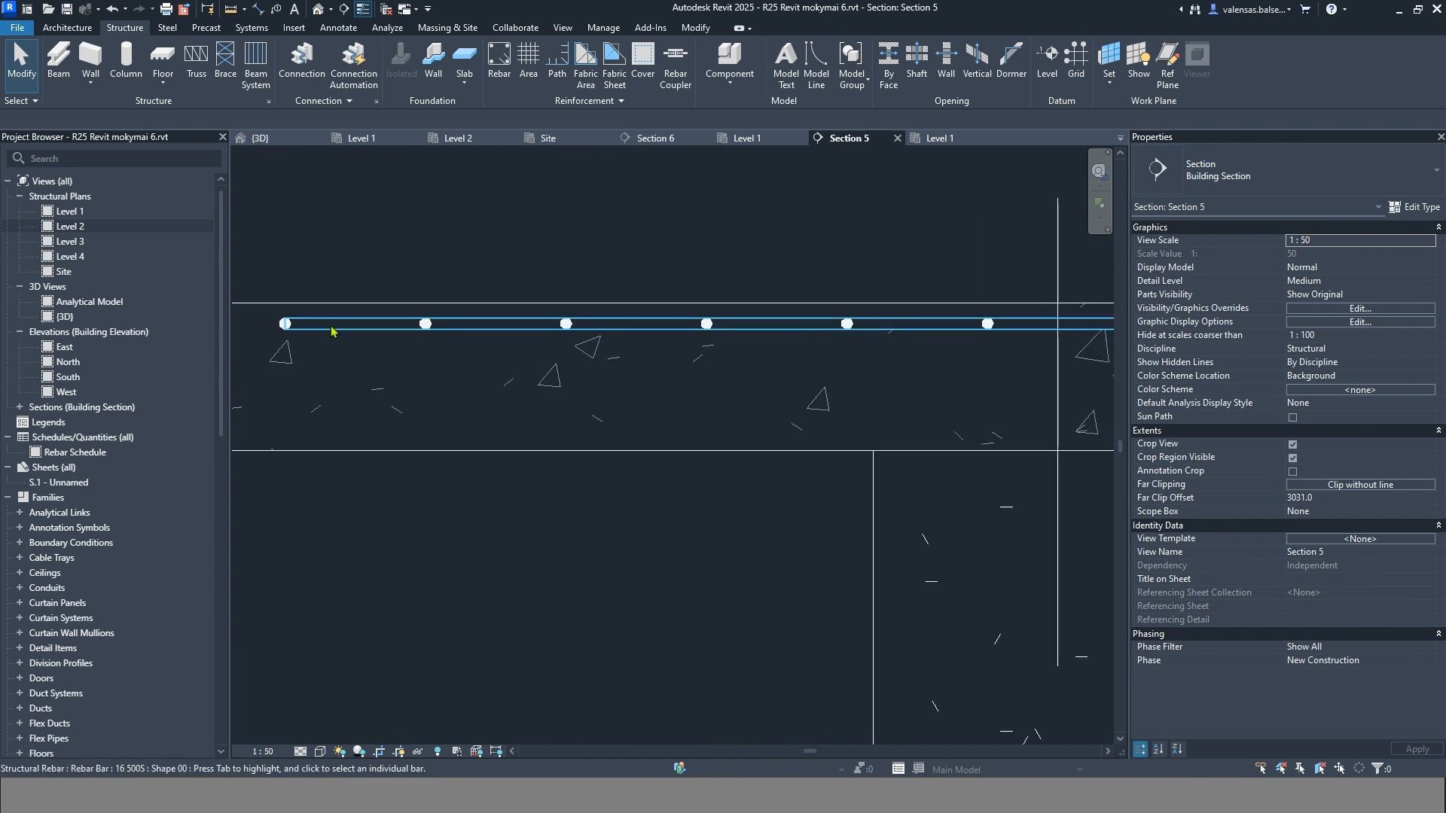
pyautogui.click(335, 324)
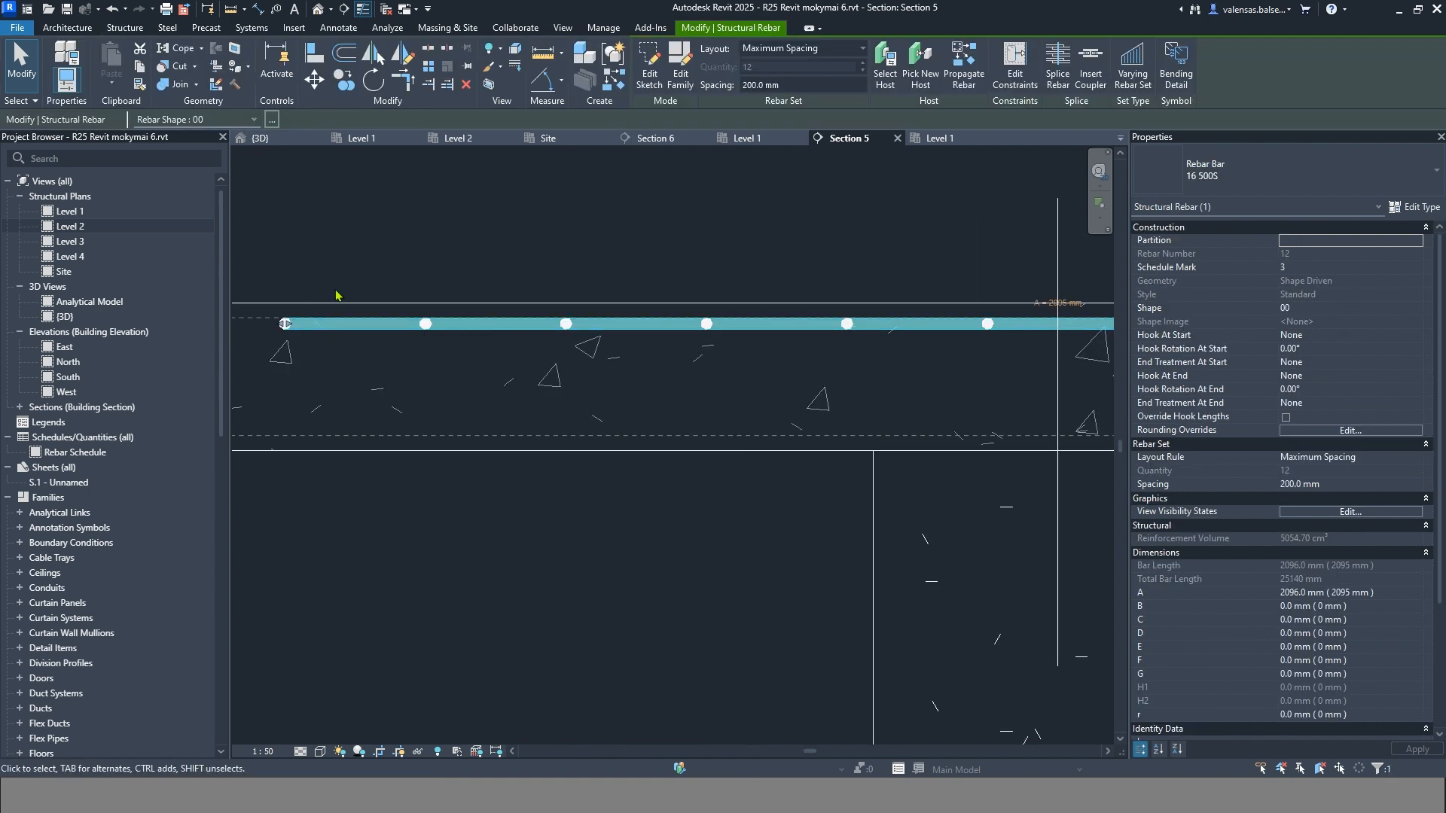
pyautogui.scroll(-2, 336, 296)
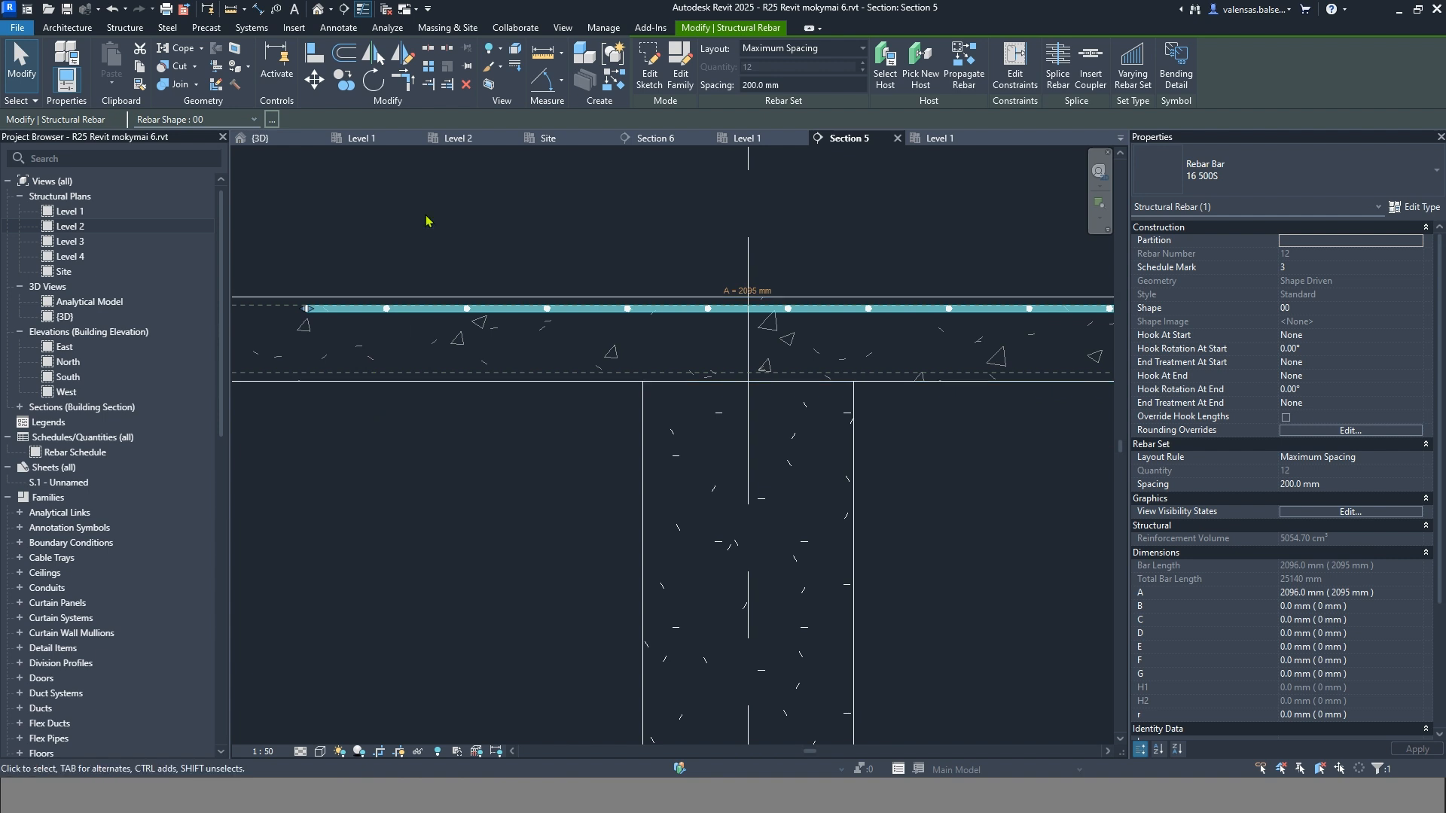
pyautogui.click(314, 79)
pyautogui.scroll(5, 444, 310)
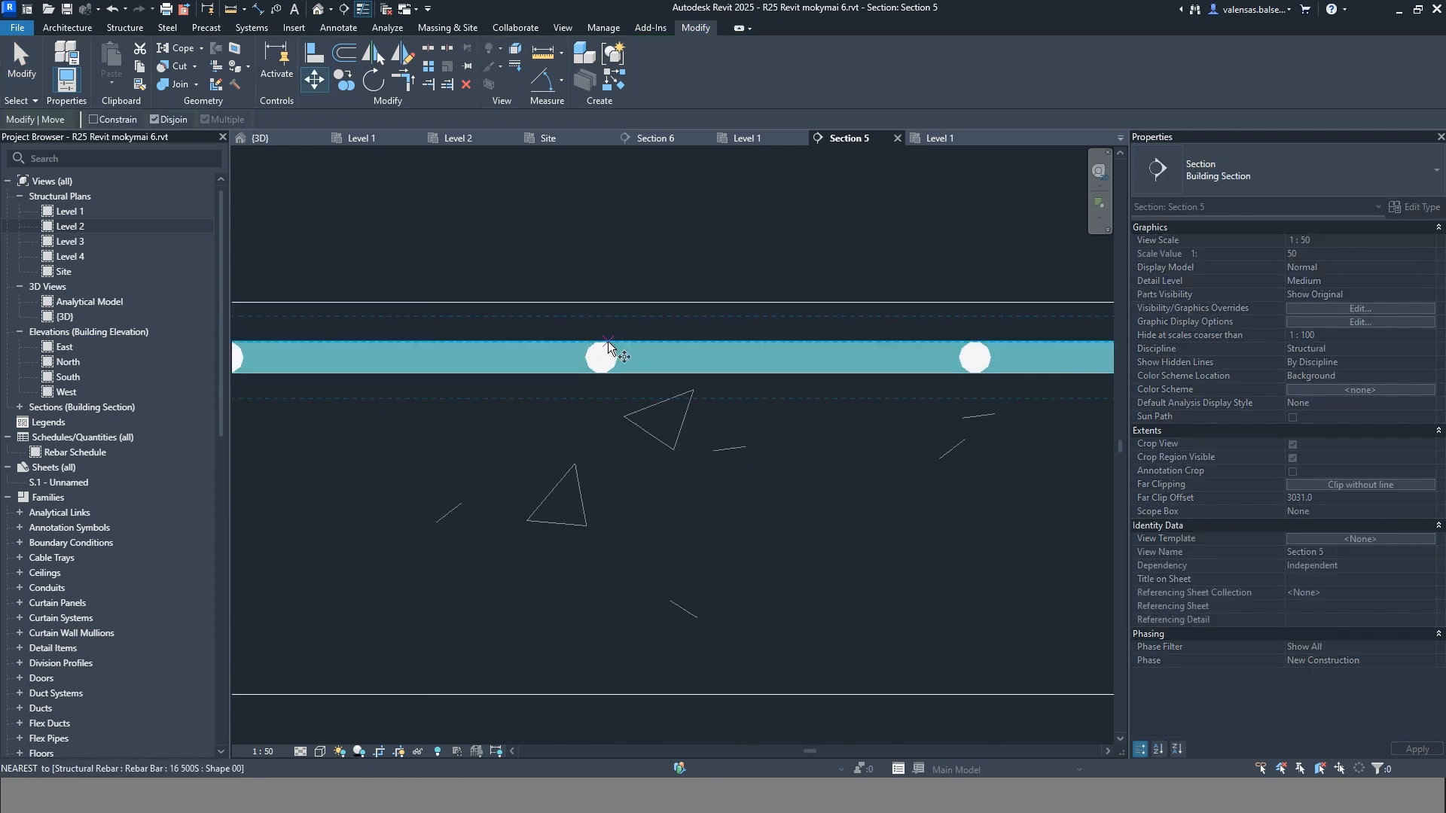
pyautogui.click(601, 372)
pyautogui.click(601, 373)
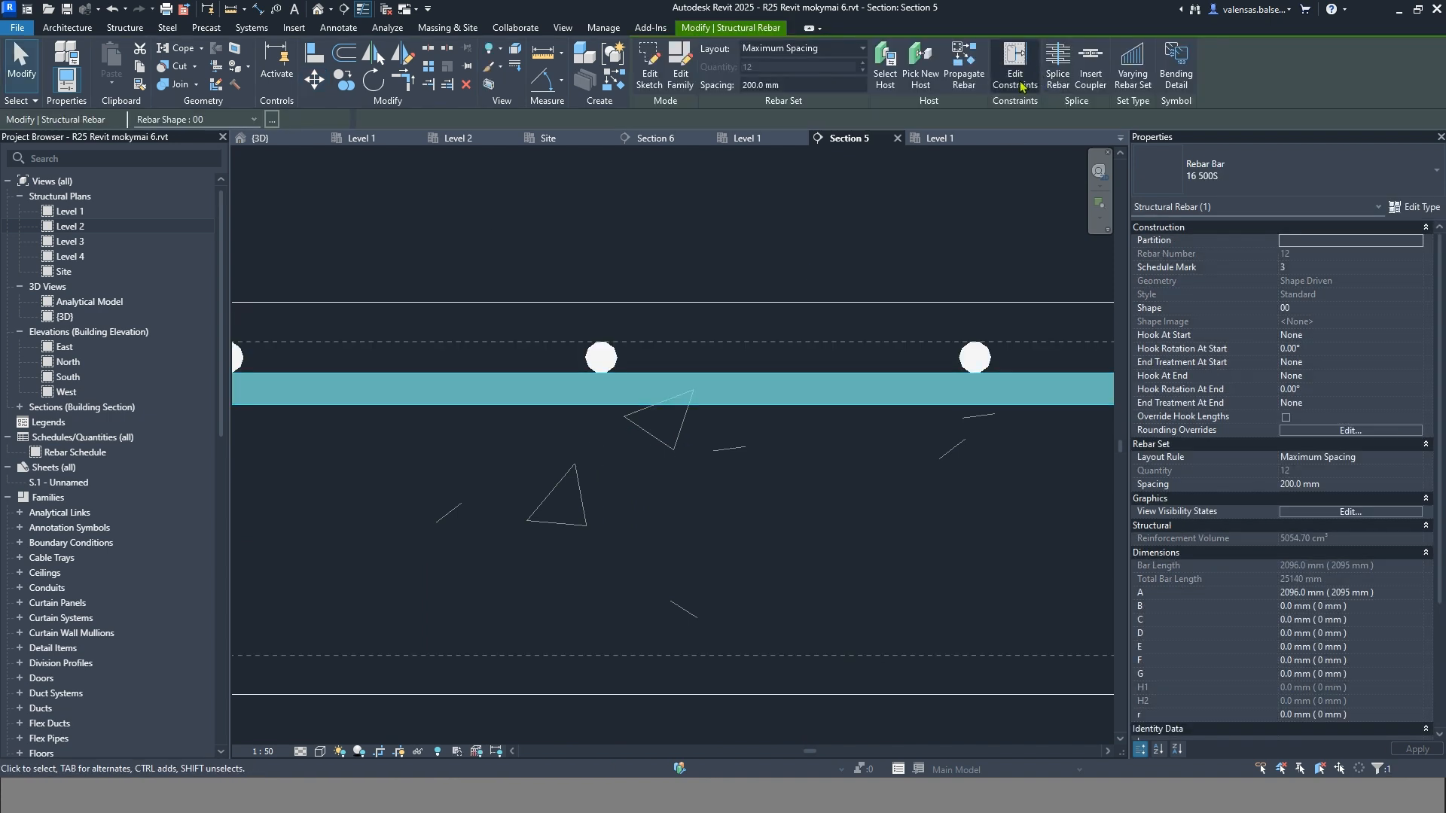
pyautogui.scroll(-5, 680, 377)
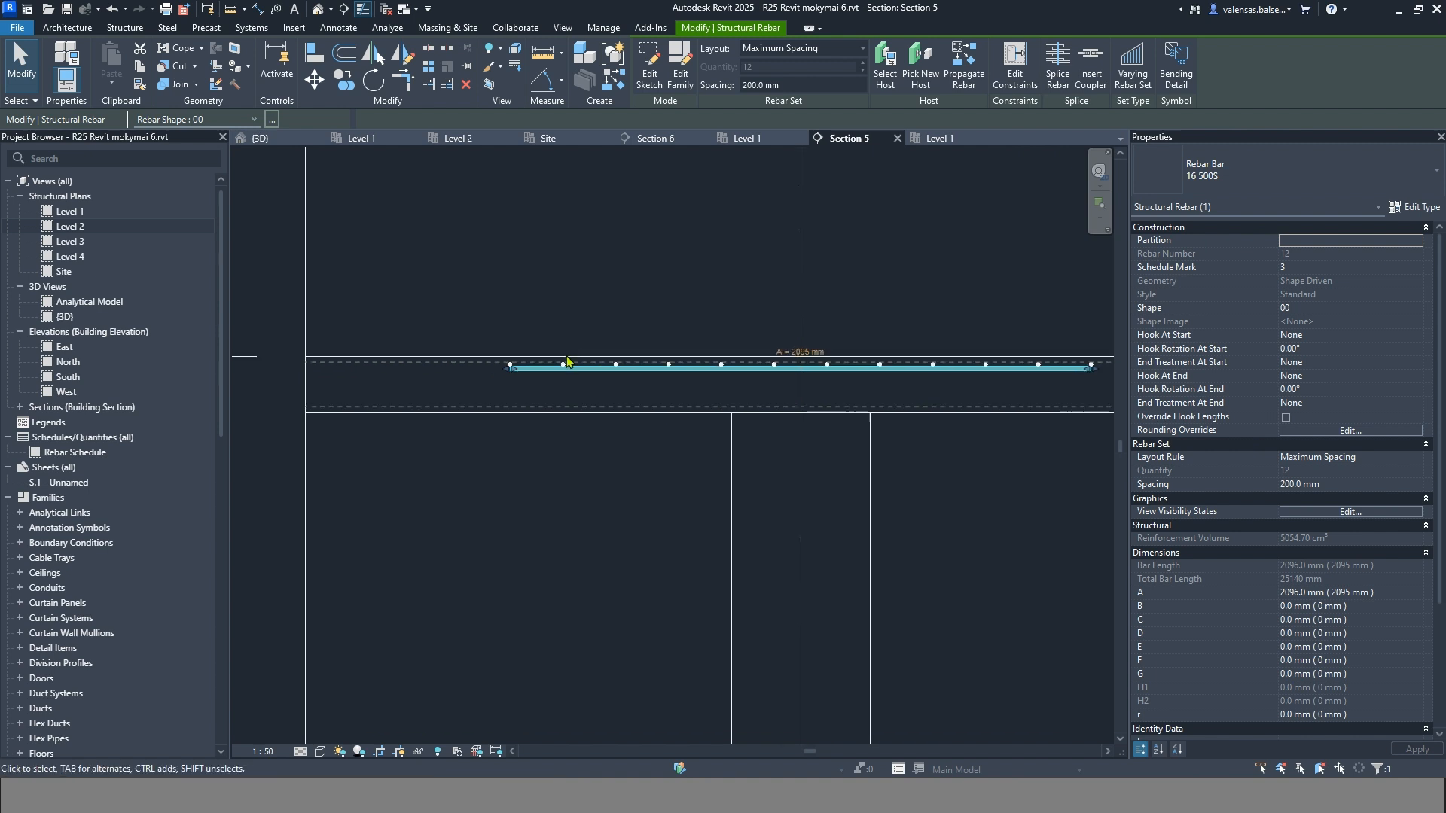
pyautogui.scroll(3, 726, 438)
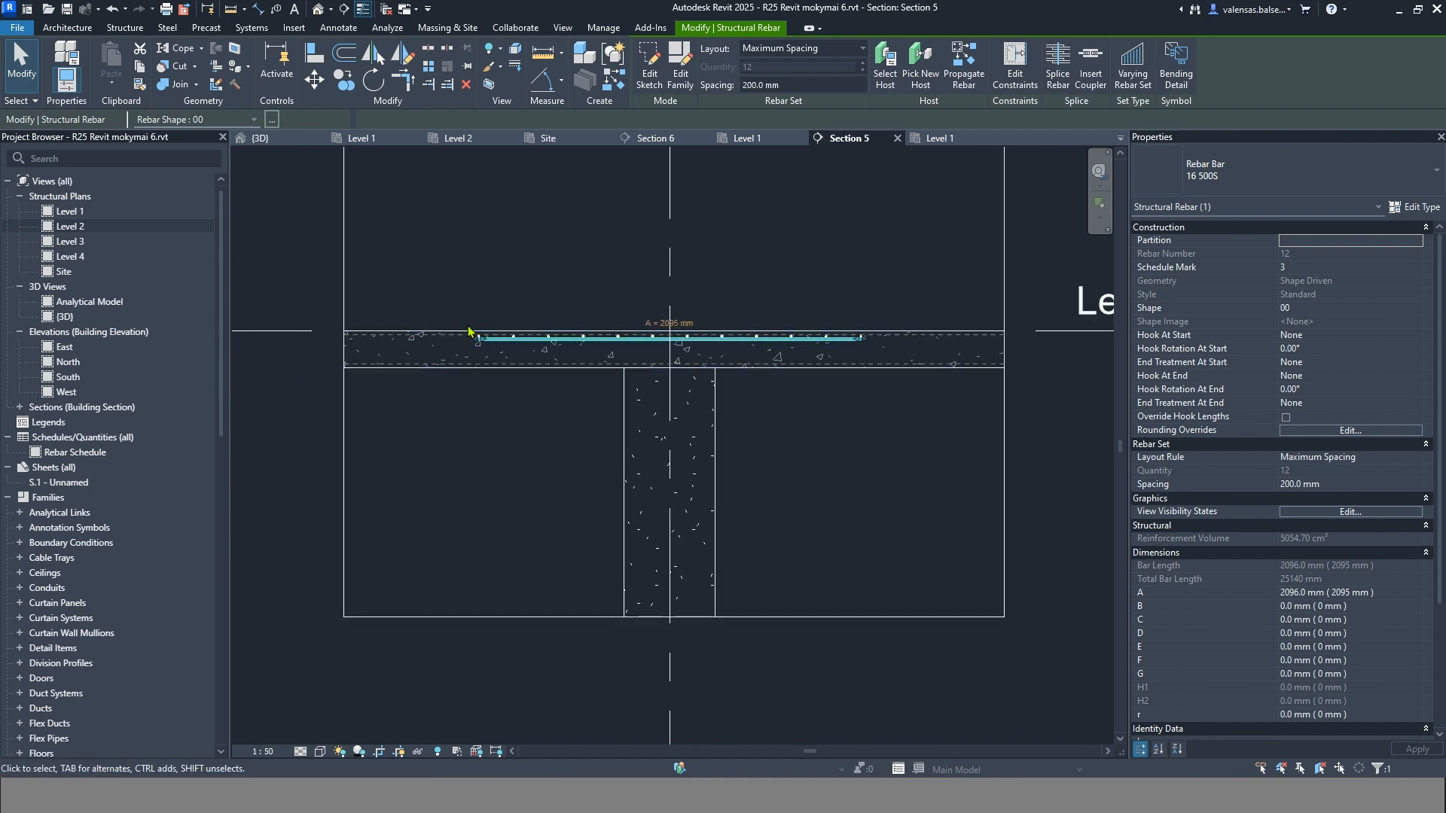
pyautogui.scroll(3, 456, 339)
pyautogui.press('Escape')
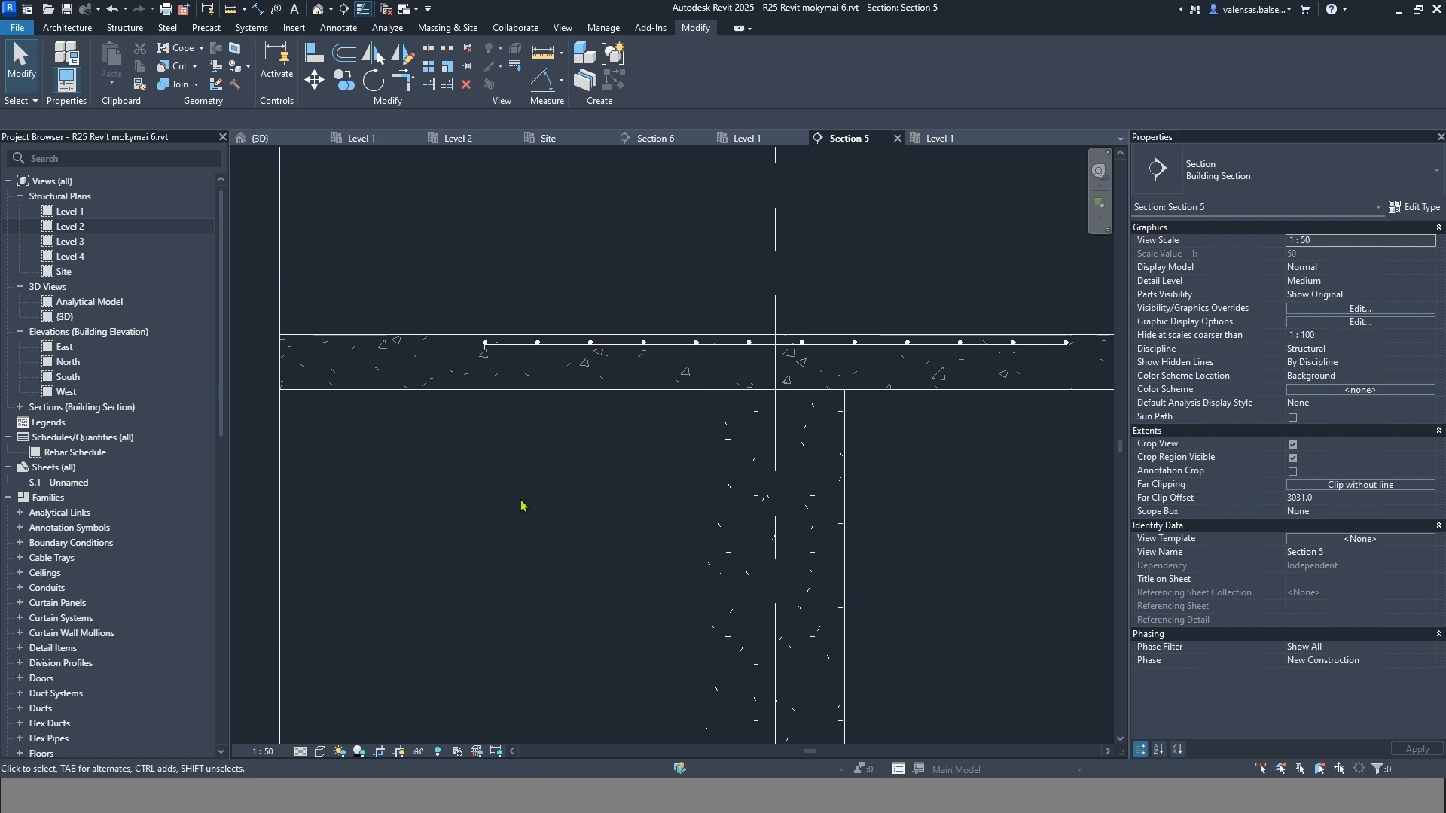
pyautogui.scroll(-1, 524, 505)
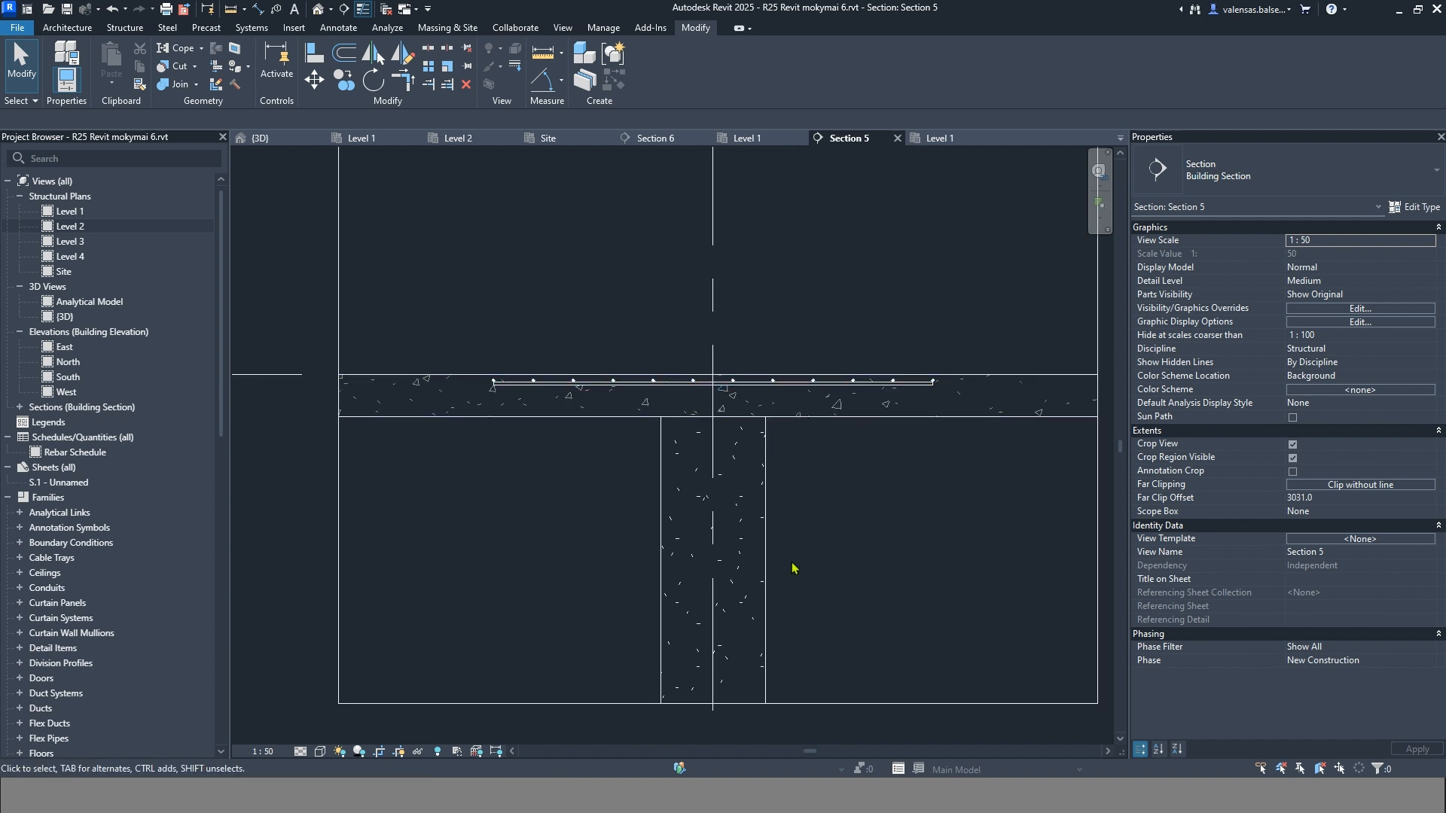
# Return to the Level 2 structural plan, with the slab opening and the column reinforcement in view
pyautogui.doubleClick(106, 228)
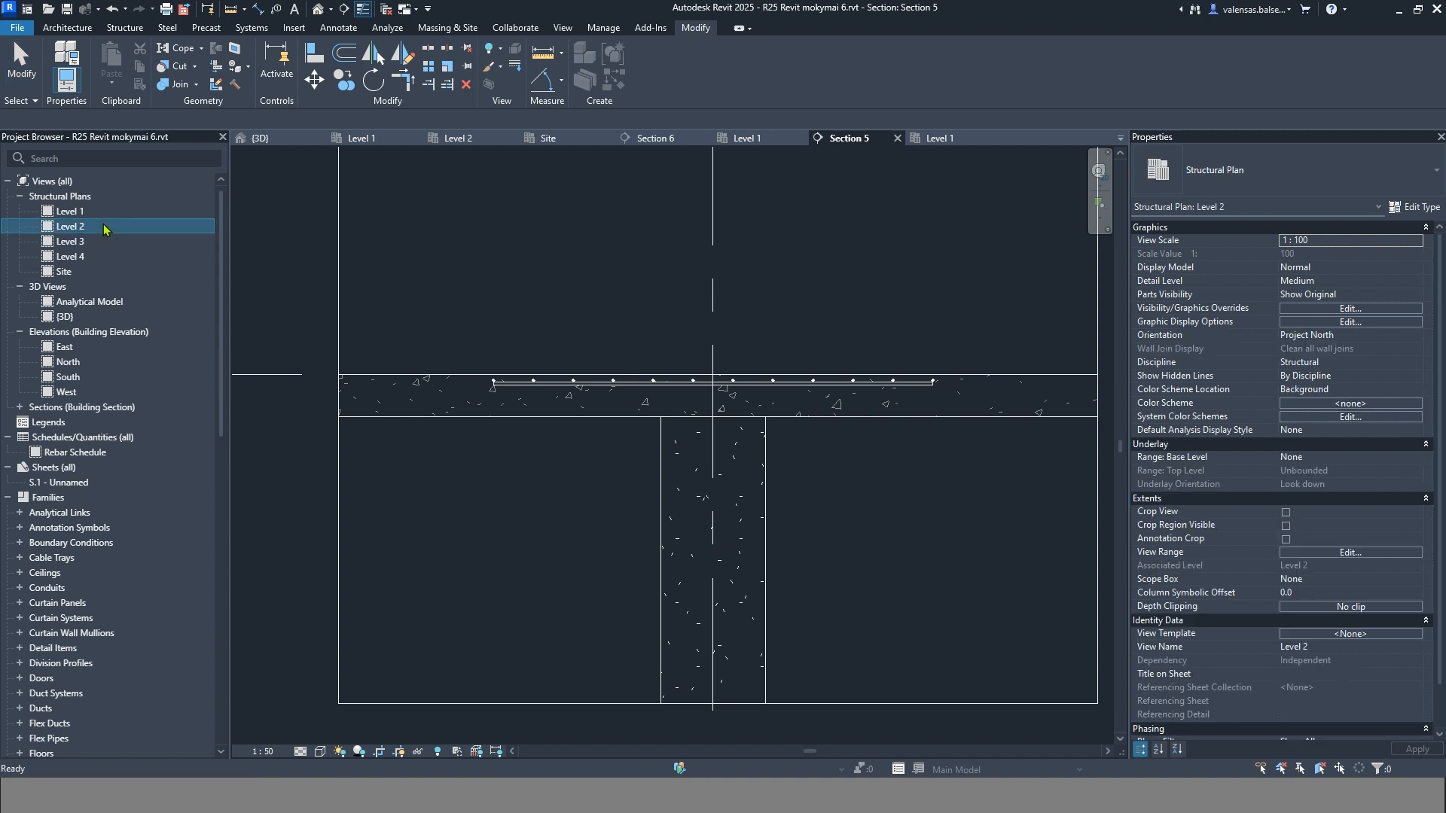
pyautogui.scroll(-5, 612, 549)
pyautogui.scroll(2, 635, 367)
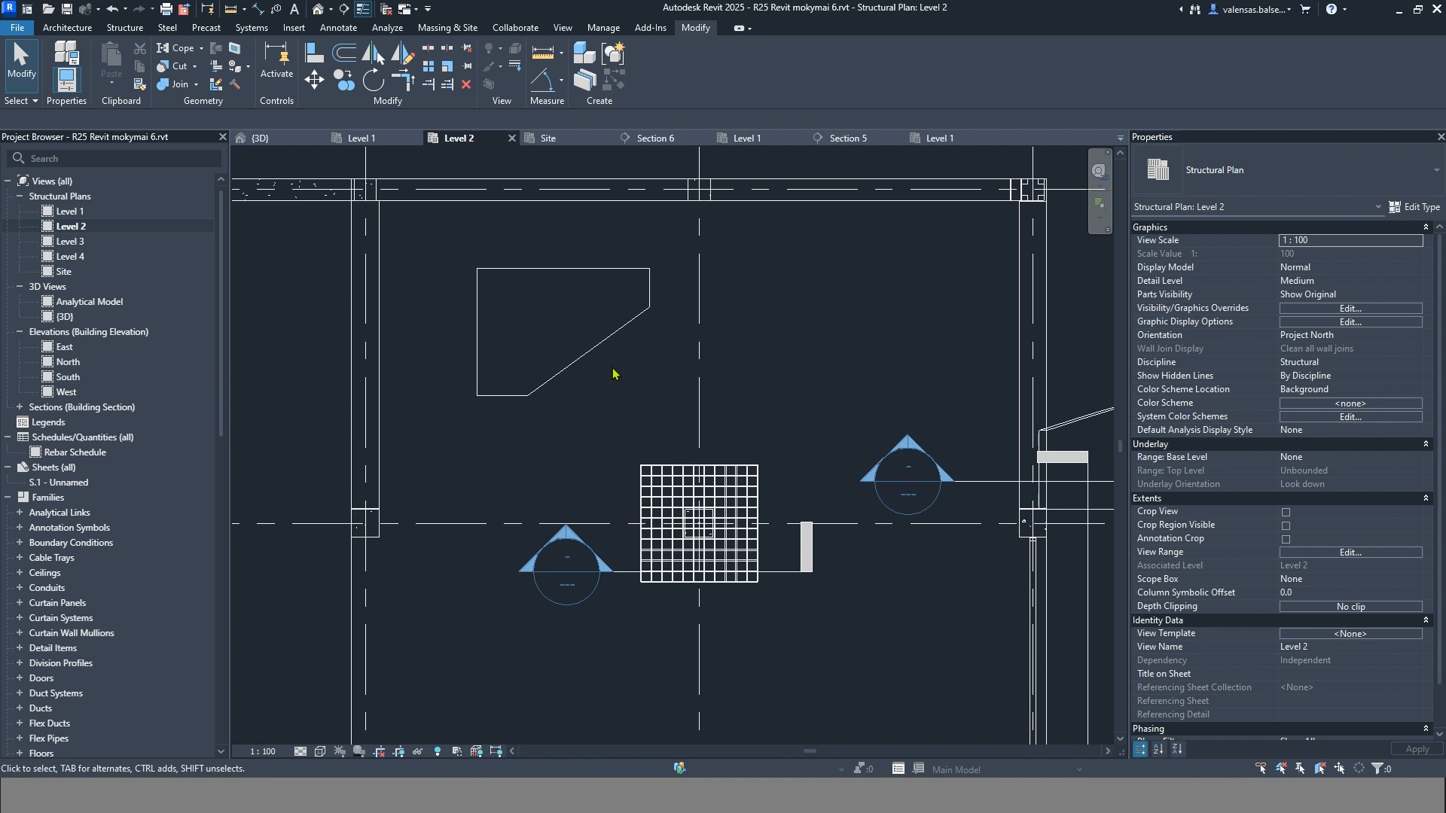
pyautogui.click(125, 28)
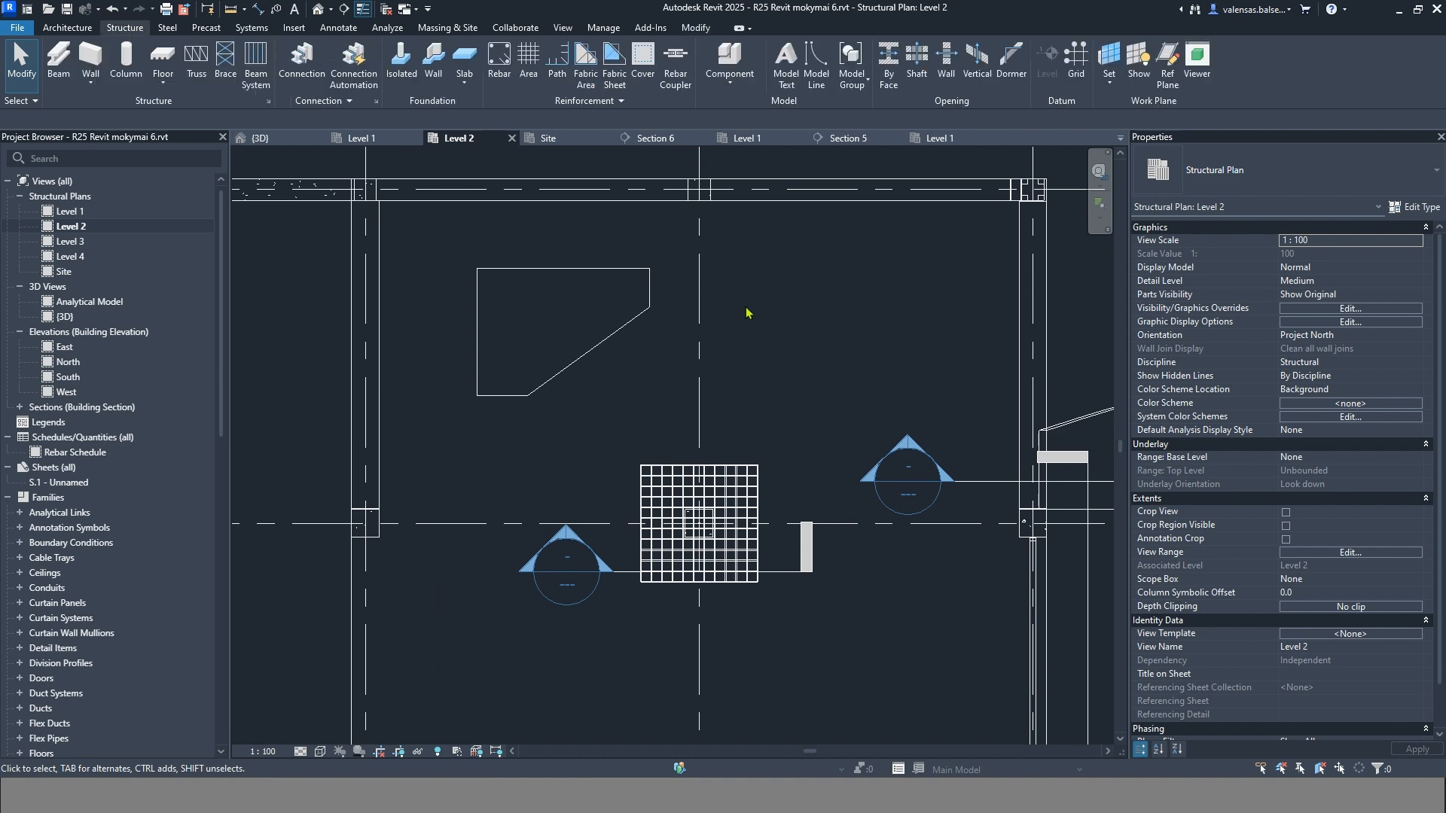
# Start a rebar set at the sloping edge of the slab opening and align its orientation to that edge
pyautogui.press('r')
pyautogui.press('b')
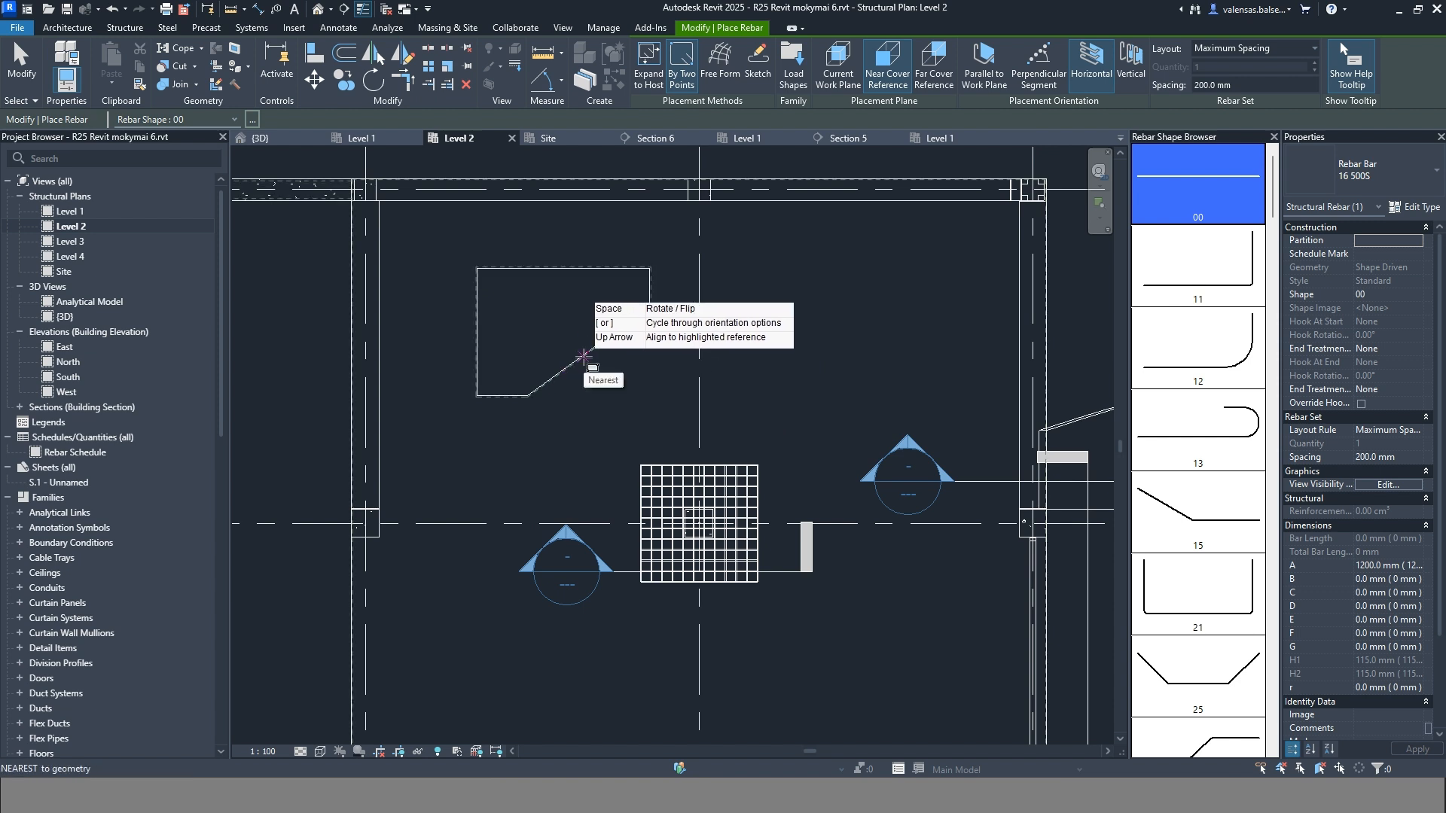
pyautogui.scroll(5, 584, 355)
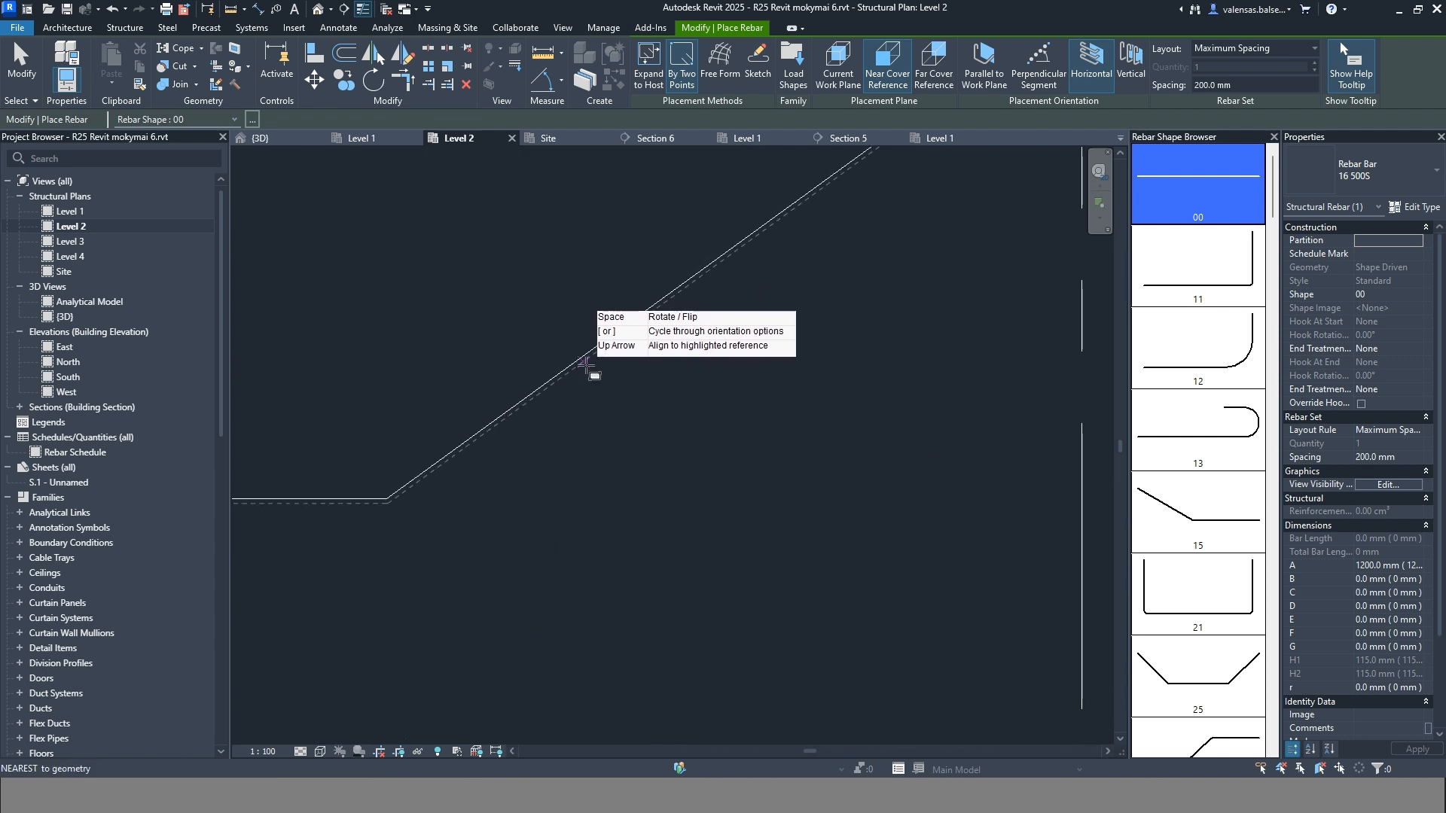
pyautogui.click(585, 364)
pyautogui.scroll(-5, 701, 280)
pyautogui.scroll(3, 802, 424)
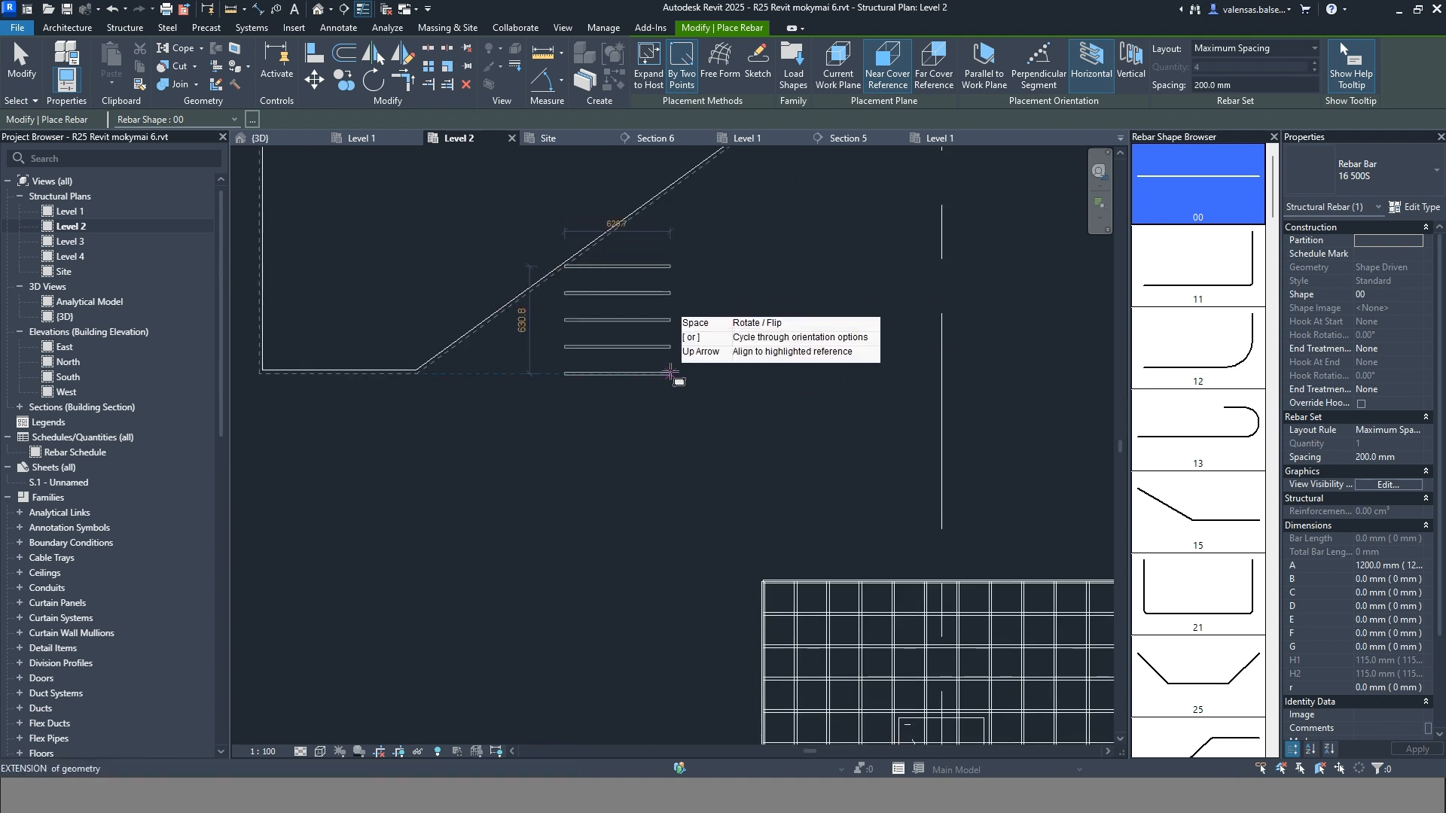
pyautogui.scroll(2, 572, 259)
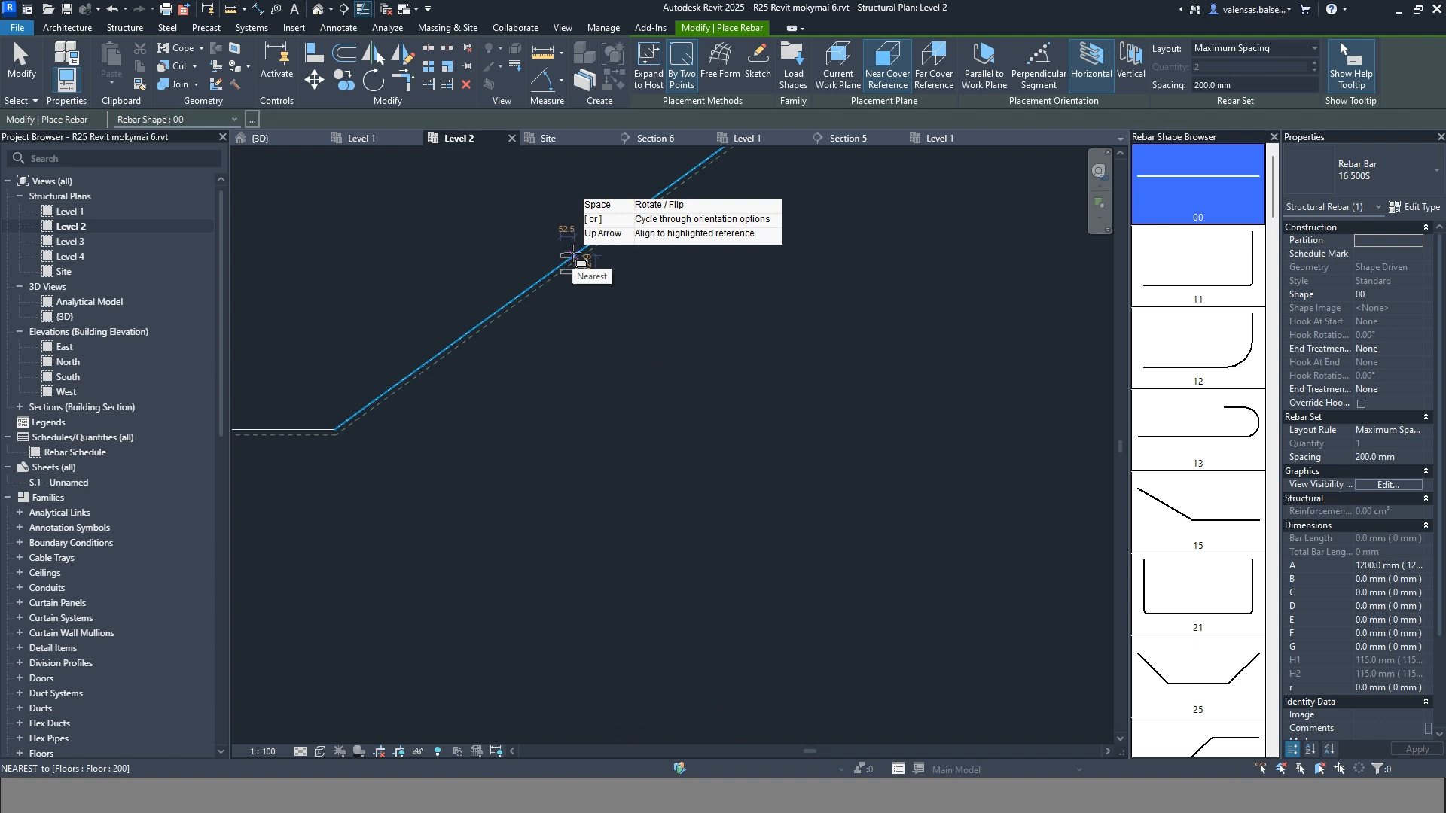
pyautogui.press('Up')
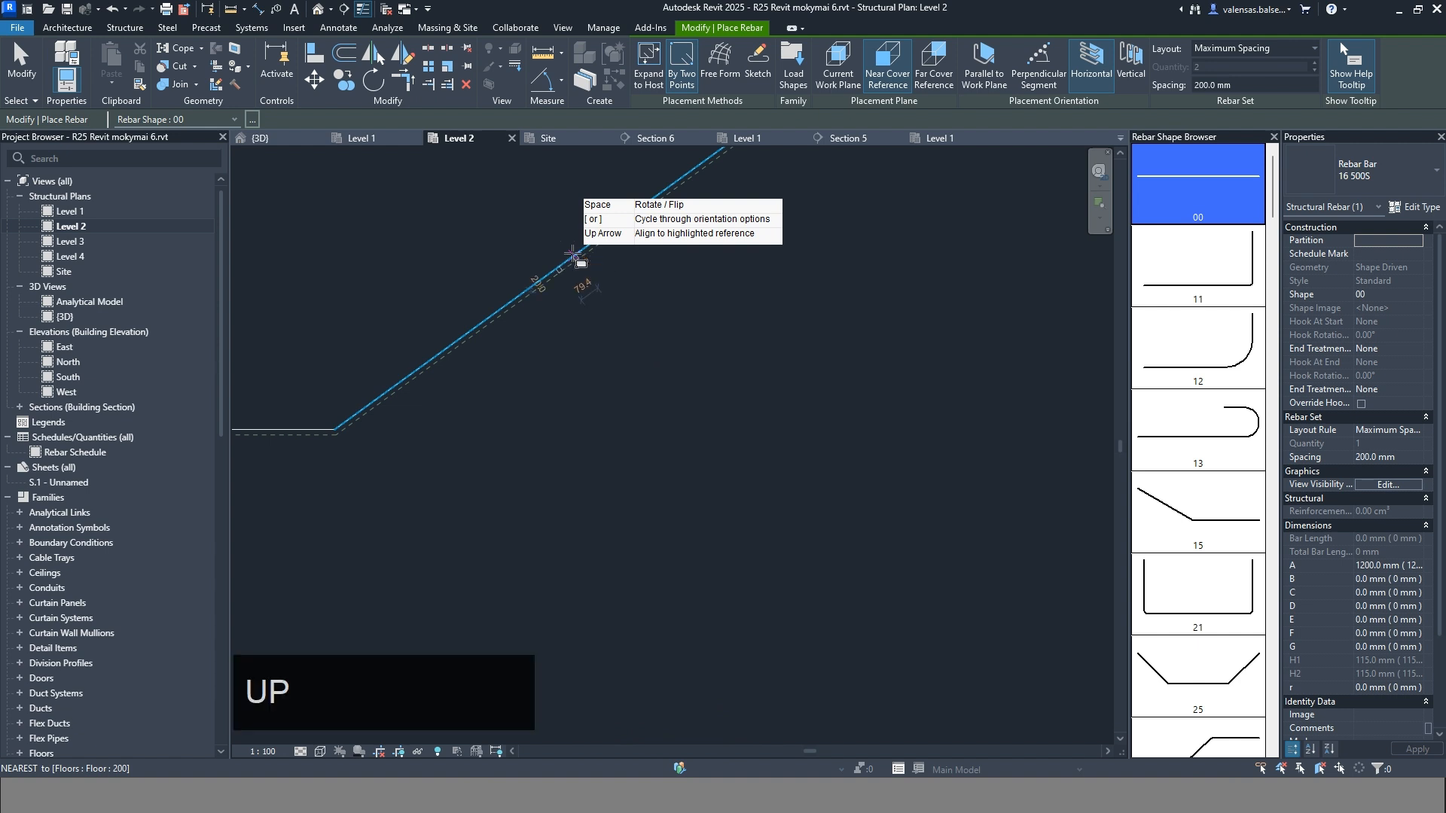
# Complete the bar set perpendicular to the opening's sloping edge, with bars about 1040 mm long, and finish rebar placement
pyautogui.scroll(-2, 574, 256)
pyautogui.scroll(-2, 590, 478)
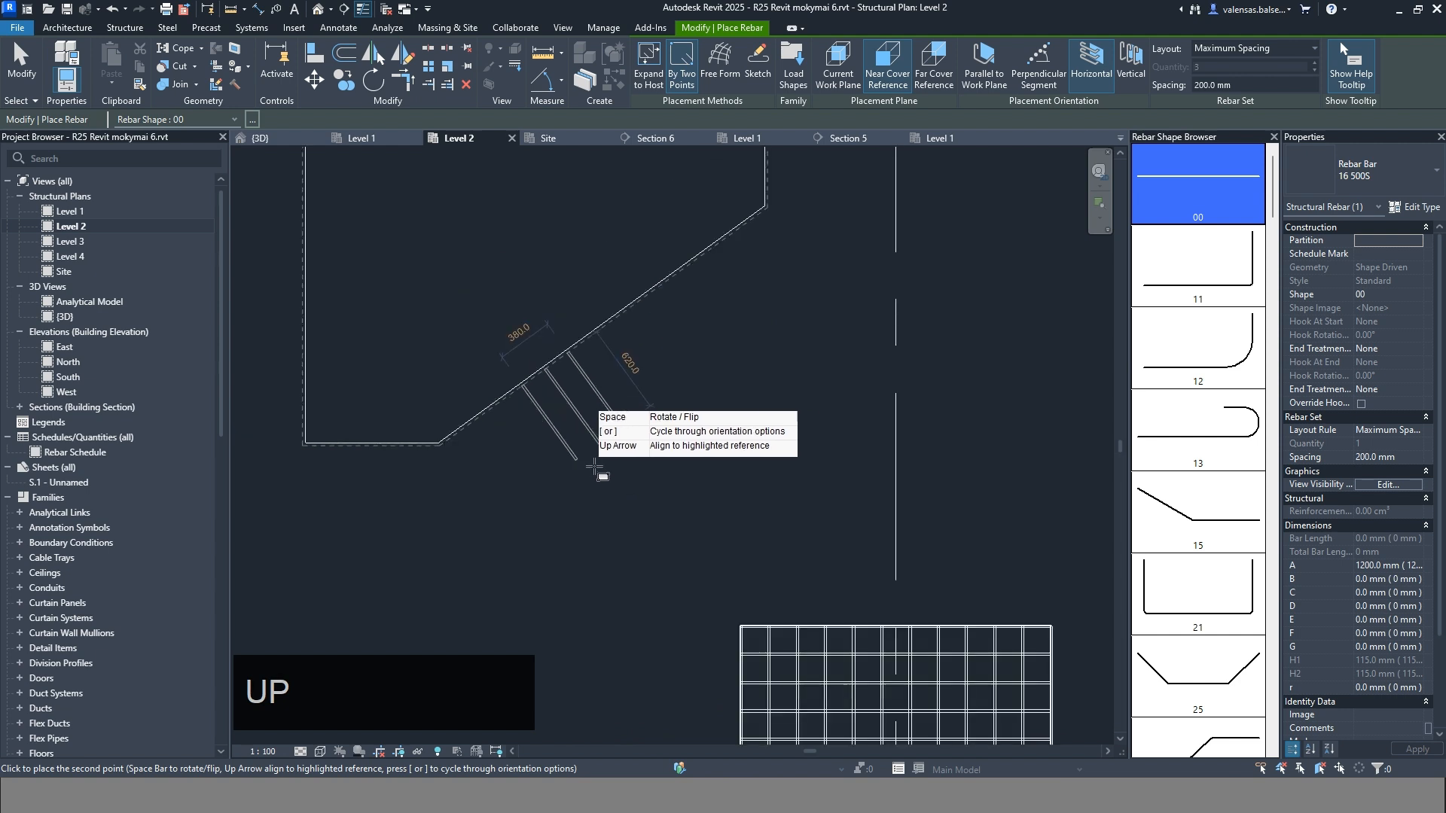
pyautogui.scroll(-1, 810, 373)
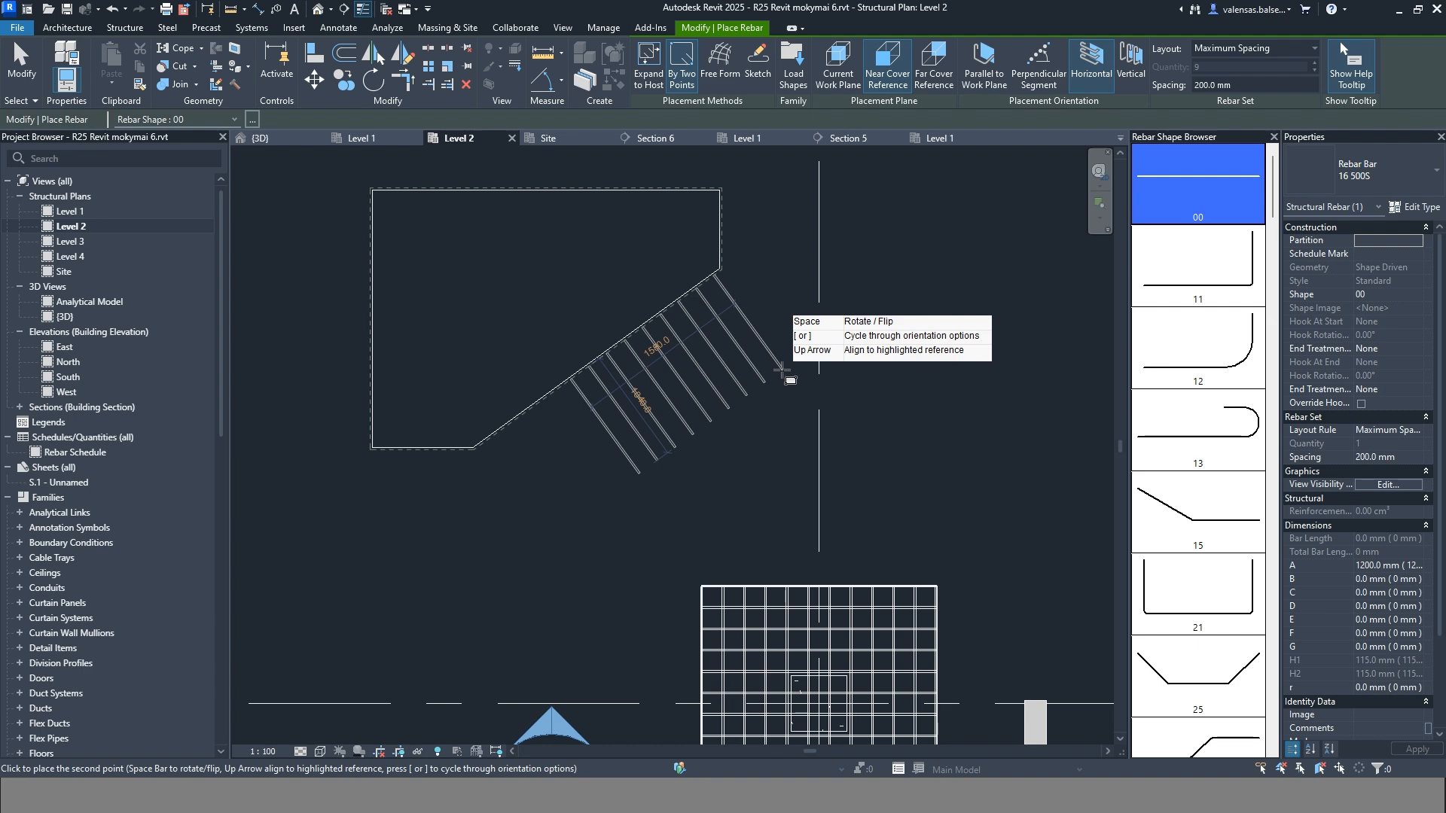
pyautogui.click(781, 369)
pyautogui.press('Escape')
pyautogui.press('Escape')
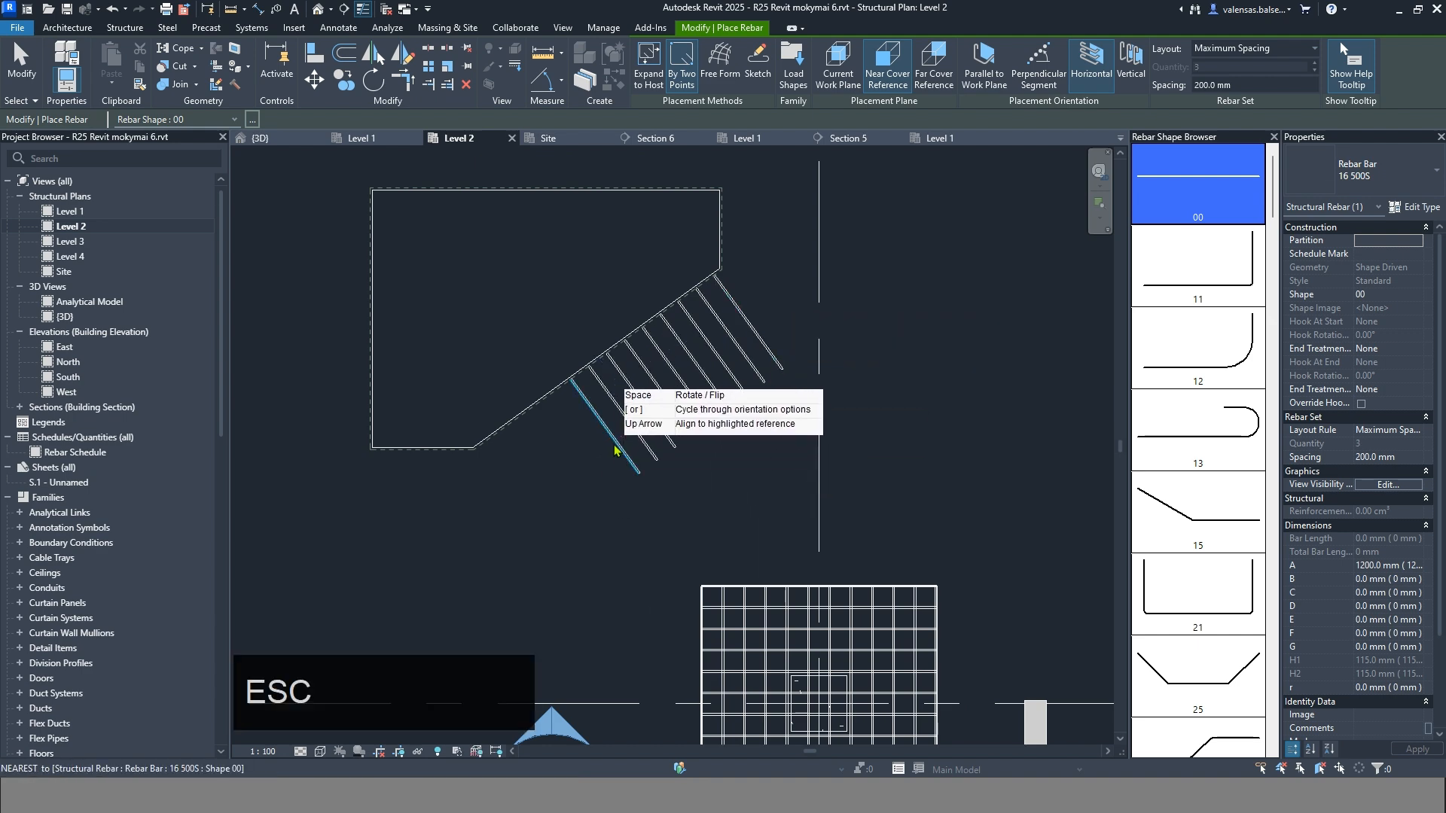
# Extend the angled bar set along the sloping edge to the lower corner of the opening
pyautogui.click(605, 426)
pyautogui.moveTo(605, 425); pyautogui.dragTo(508, 485)
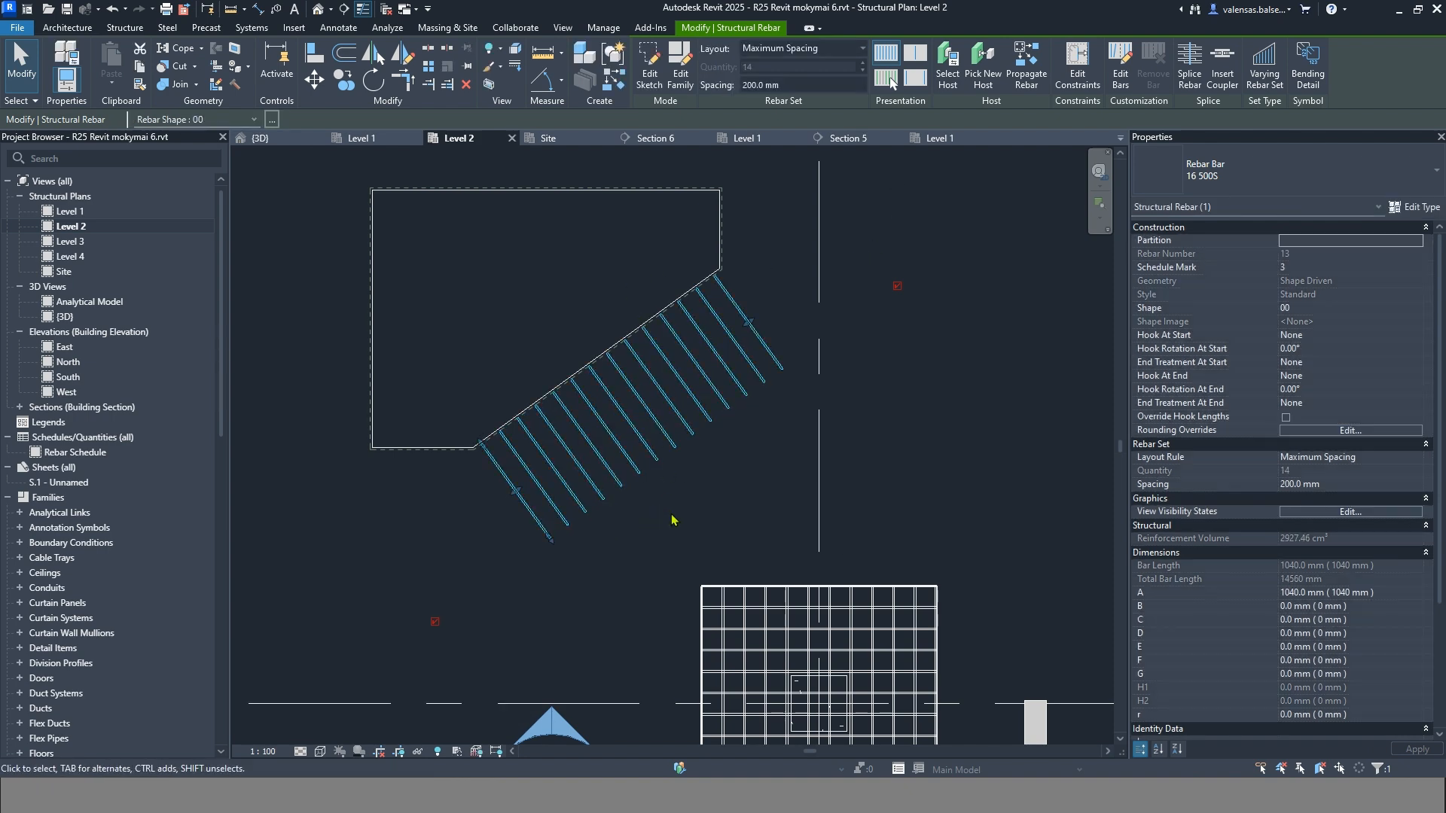
# In the 3D view, change the bar set along the opening's sloping edge to rebar shape 21
pyautogui.click(321, 11)
pyautogui.scroll(6, 558, 455)
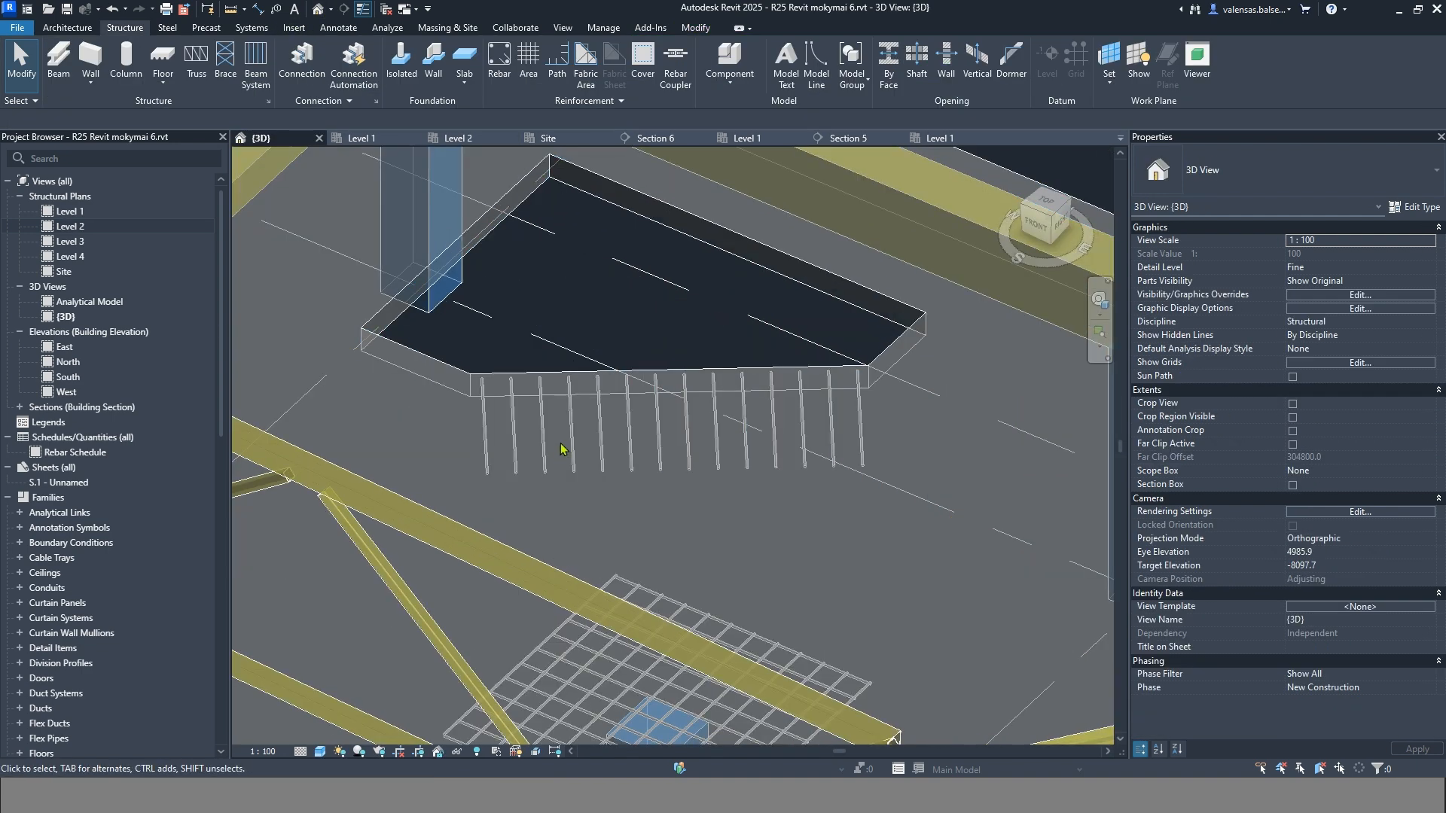
pyautogui.click(576, 460)
pyautogui.keyDown('shift'); pyautogui.moveTo(677, 507); pyautogui.dragTo(675, 470, button='middle'); pyautogui.keyUp('shift')
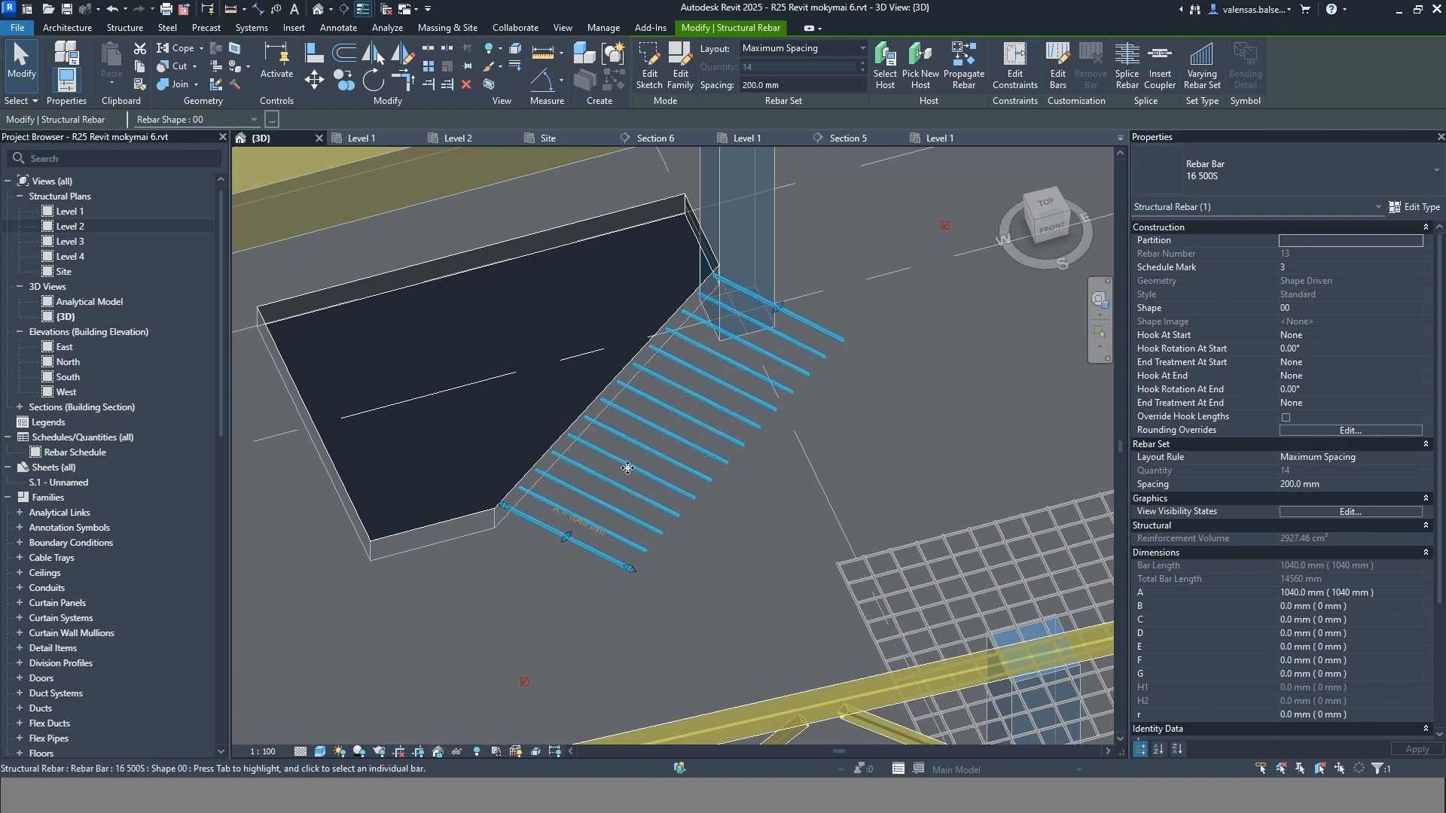
pyautogui.click(1389, 309)
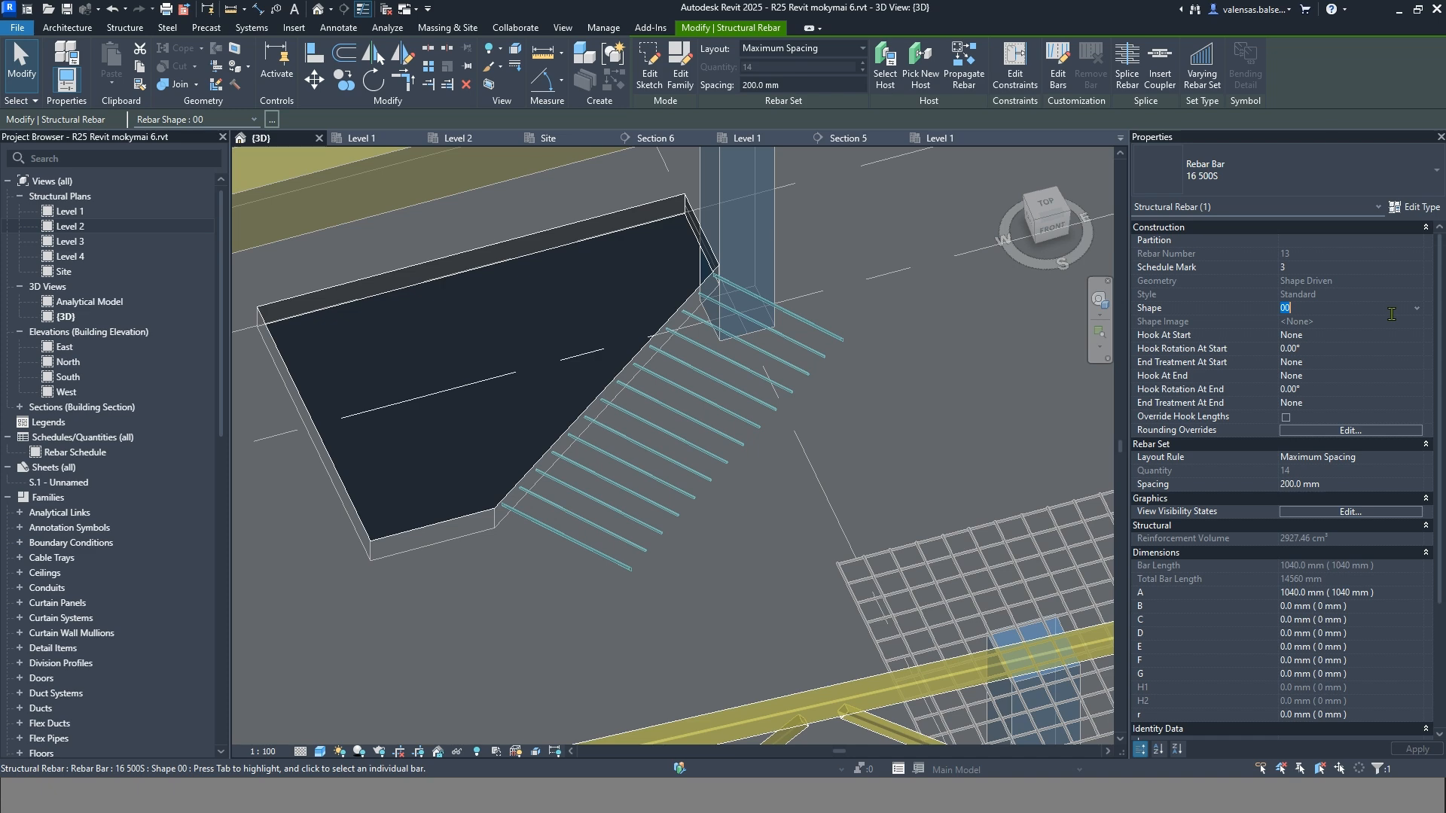
pyautogui.click(1416, 310)
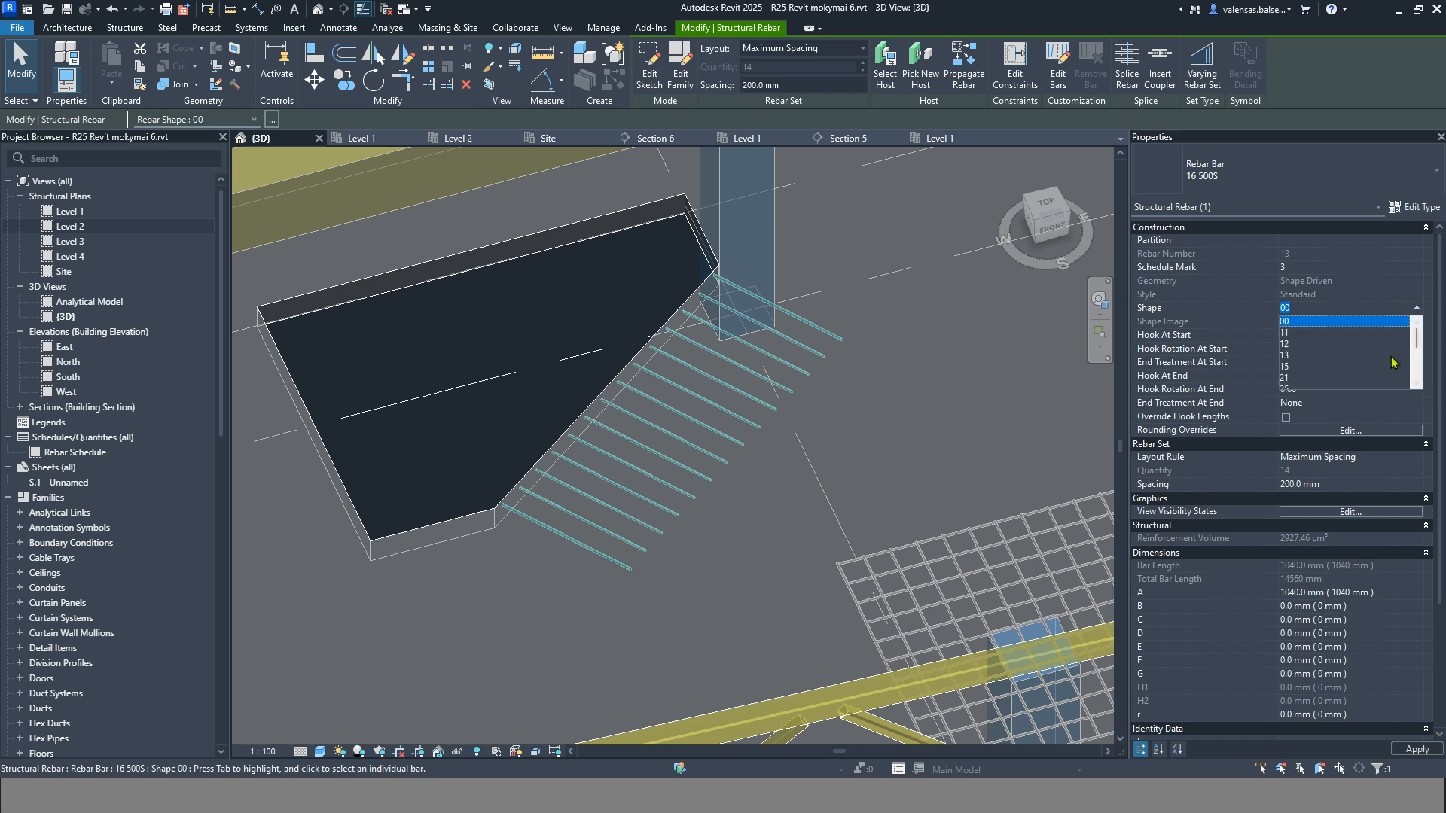
pyautogui.click(1313, 377)
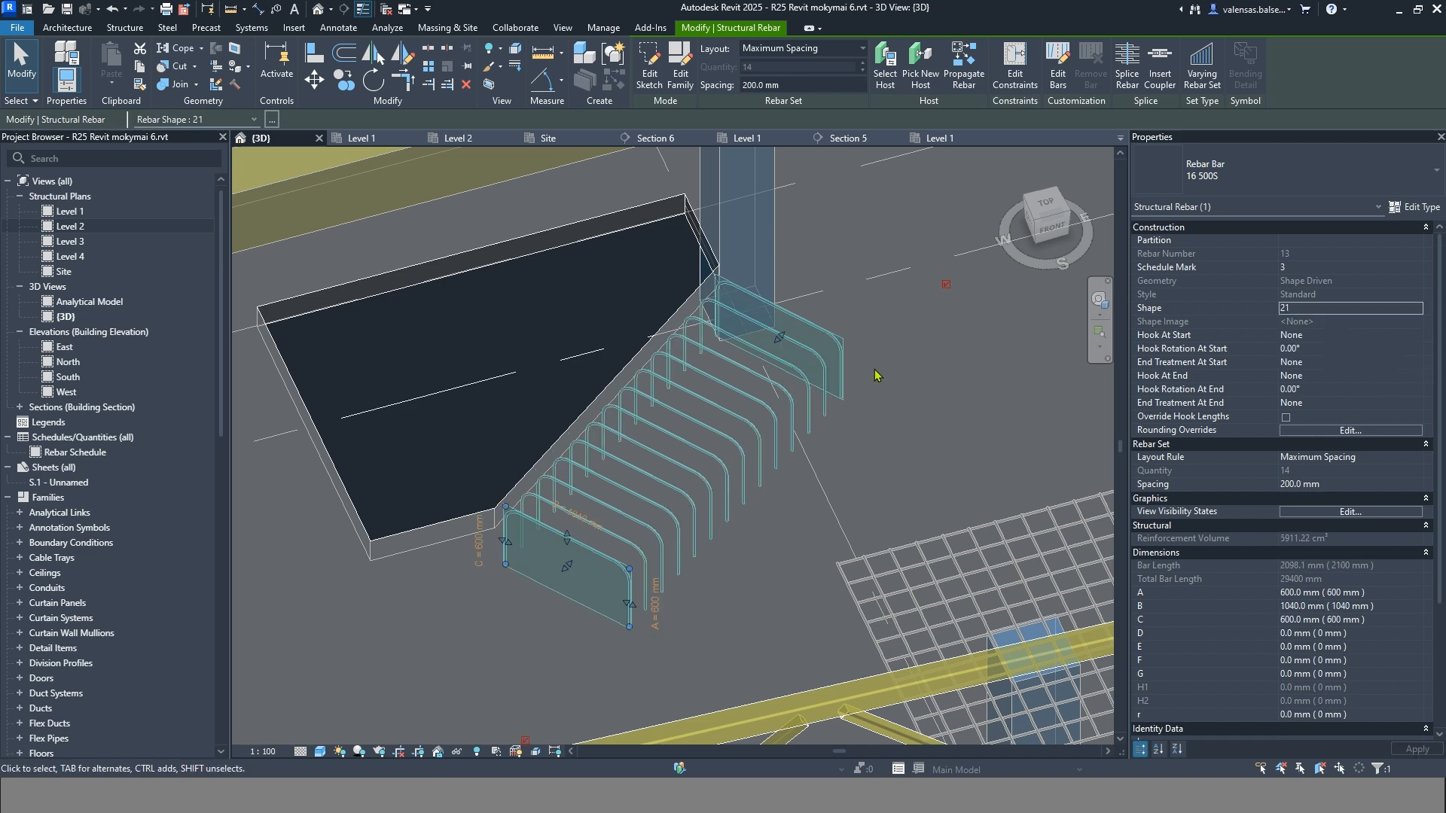
# Rotate the shape 21 bars so the closed end of each U faces the opening's sloping edge
pyautogui.moveTo(905, 431)
pyautogui.keyDown('shift'); pyautogui.mouseDown(button='middle')
pyautogui.moveTo(954, 450)
pyautogui.moveTo(904, 460)
pyautogui.moveTo(884, 443)
pyautogui.mouseUp(button='middle'); pyautogui.keyUp('shift')
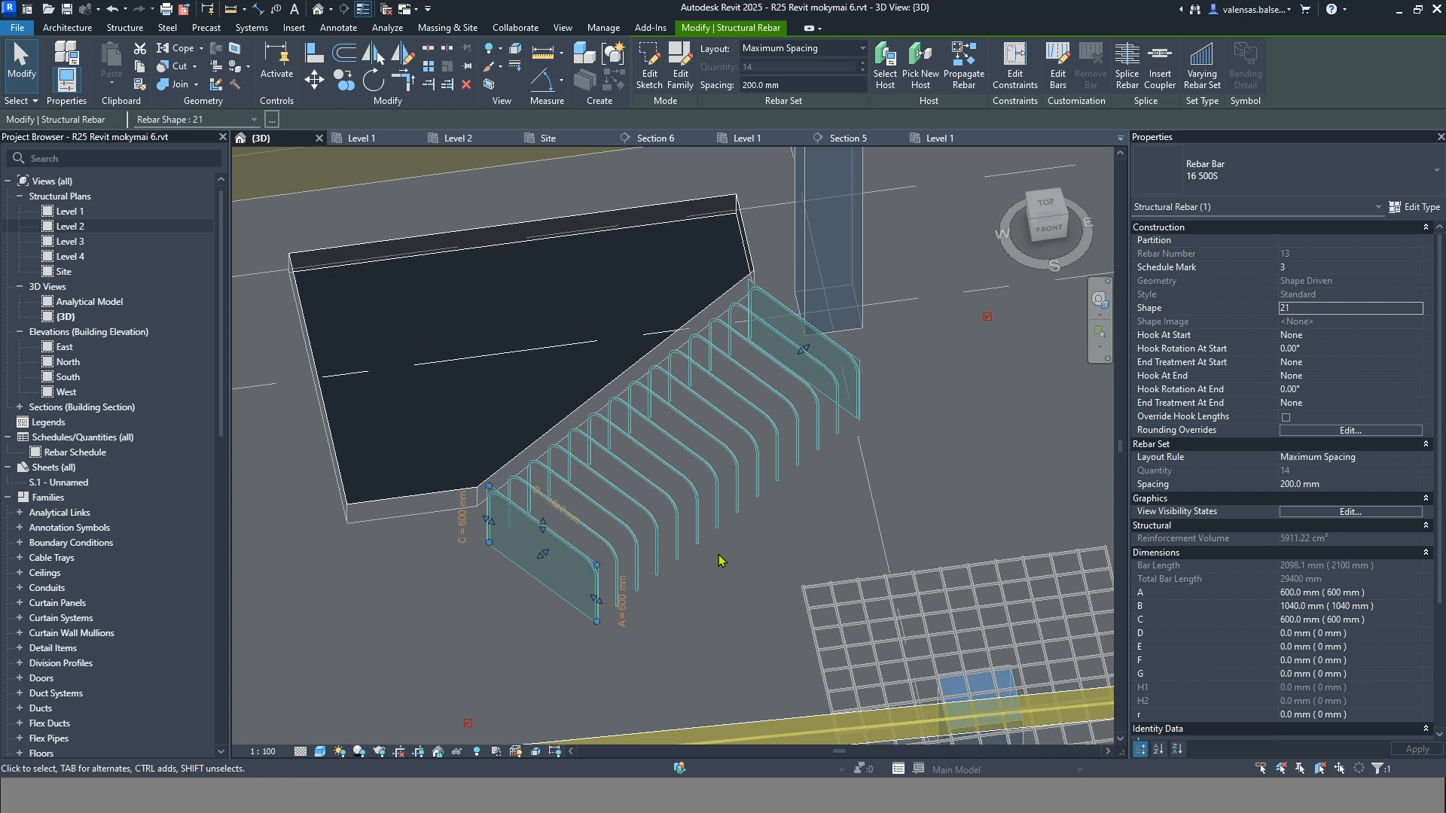
pyautogui.press('space')
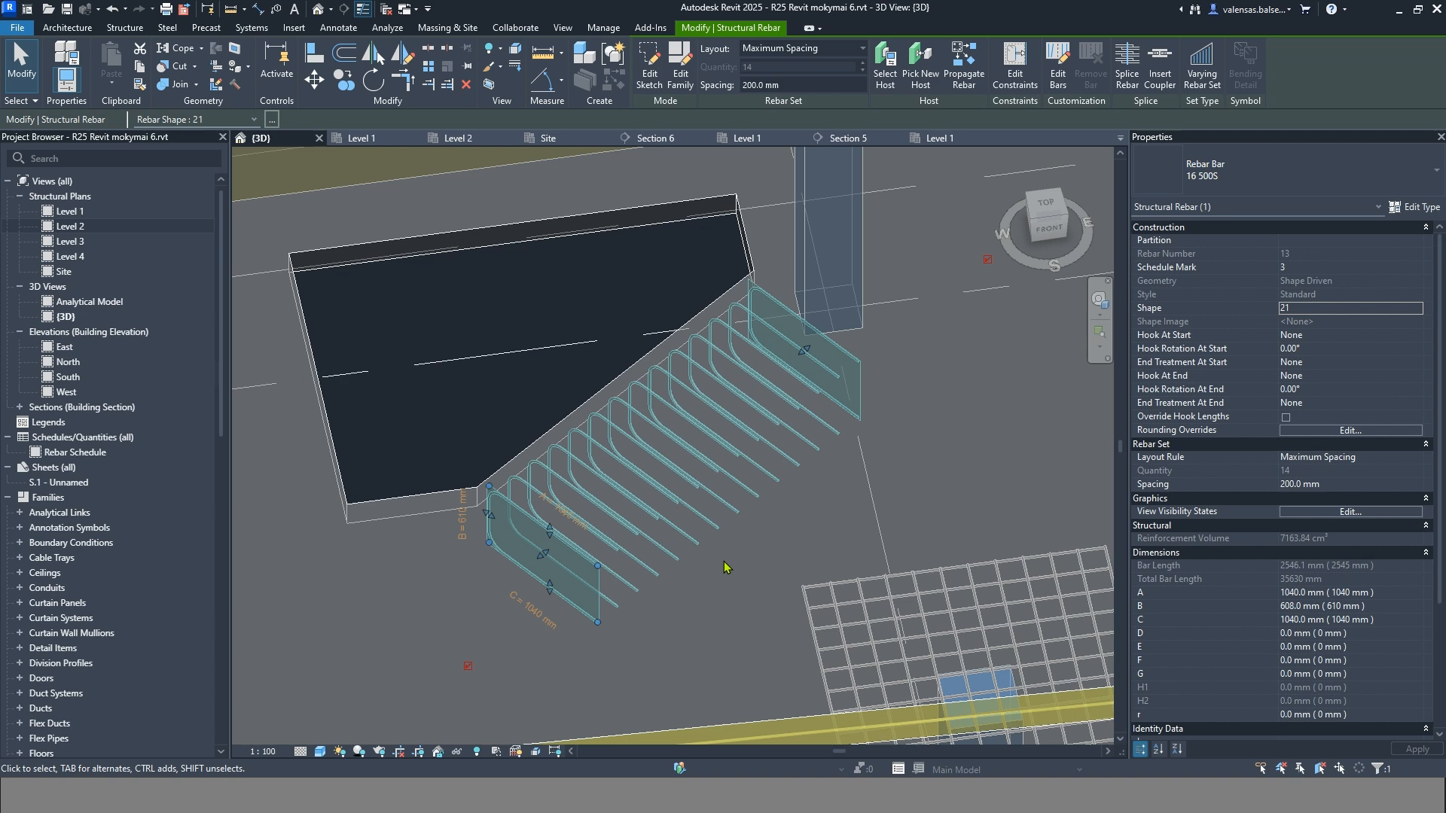
pyautogui.press('space')
pyautogui.press('space')
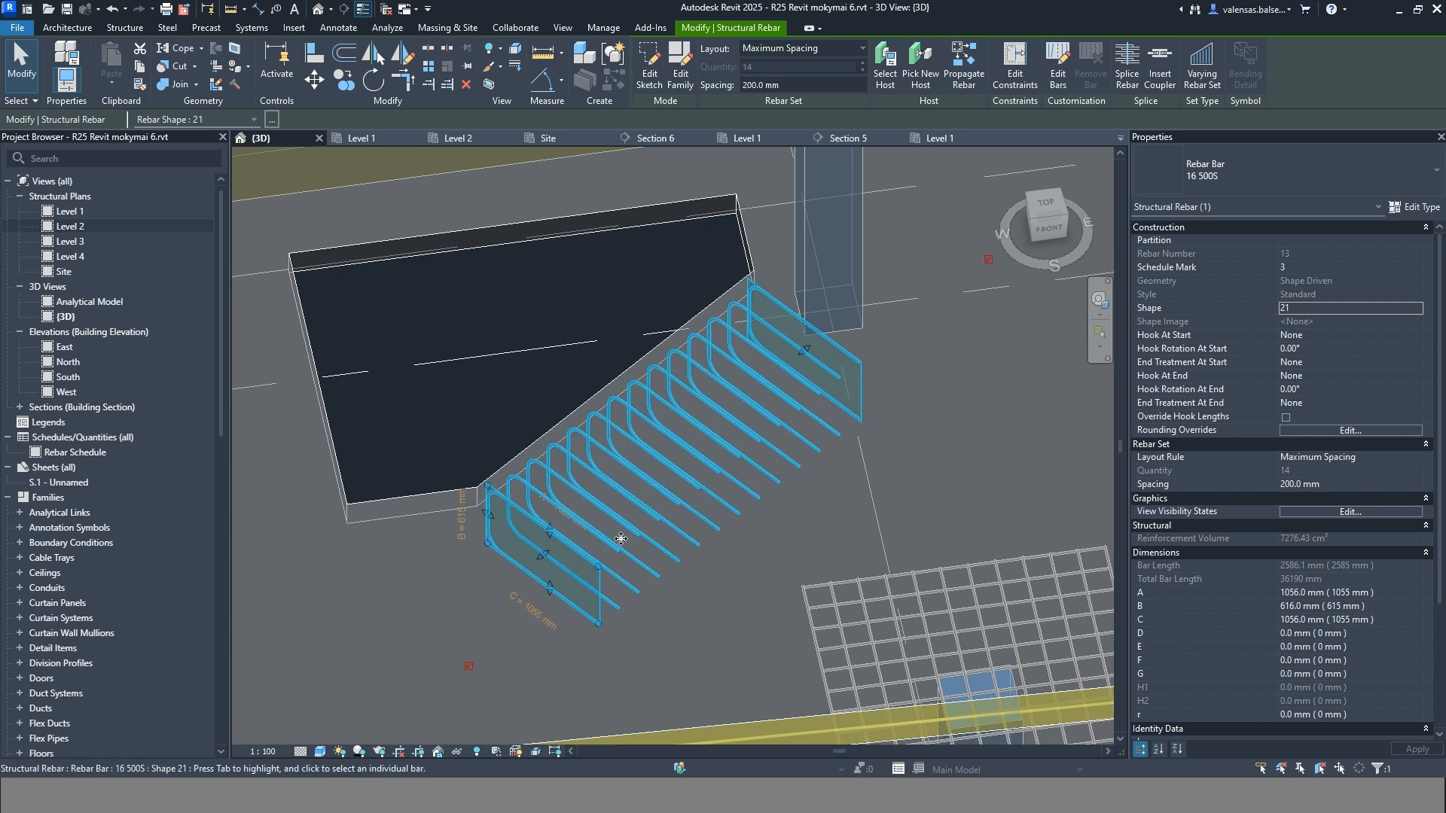
# Change the U-shaped bar set's type to 8 500S
pyautogui.click(1292, 171)
pyautogui.scroll(4, 1295, 376)
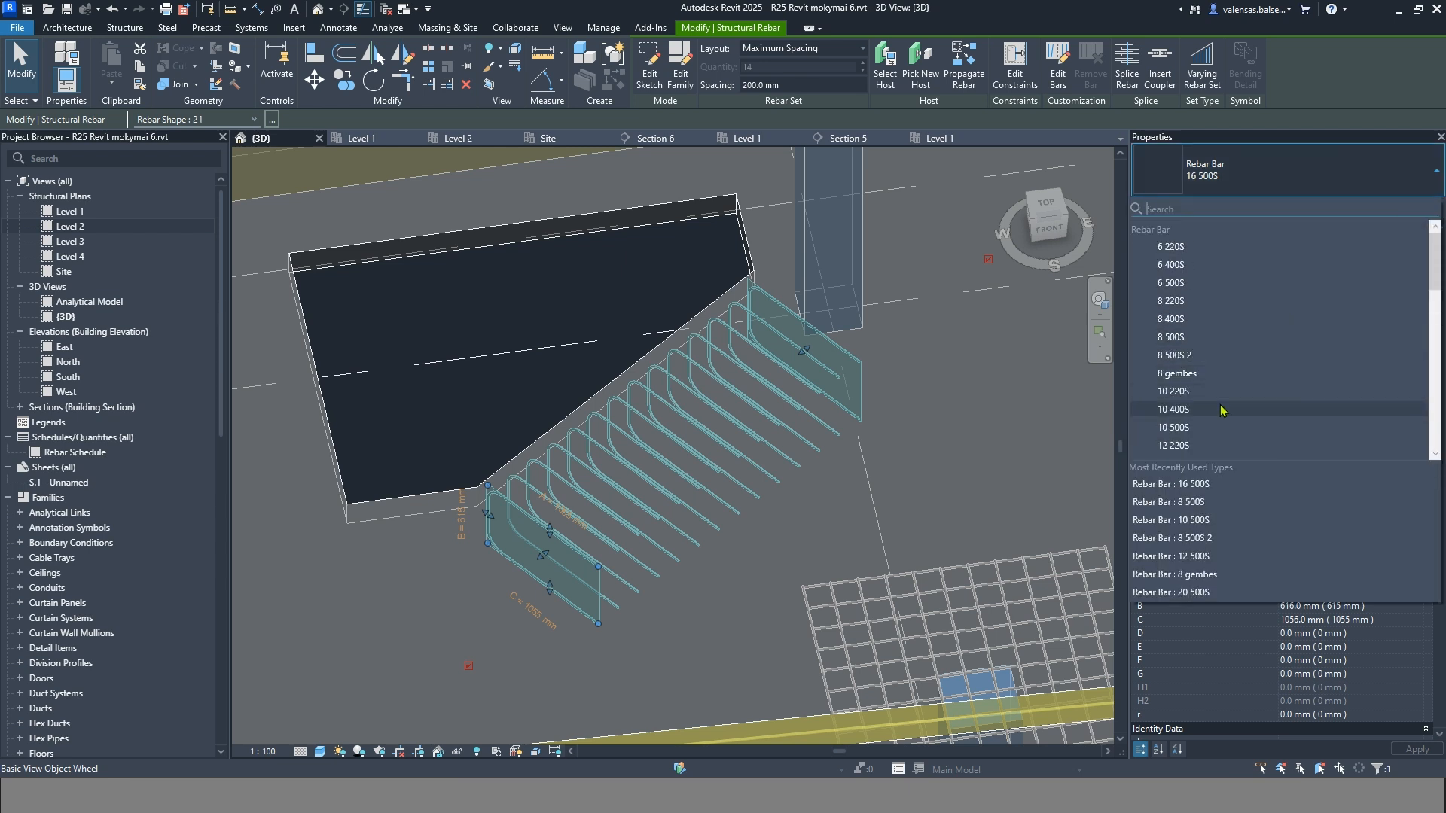
pyautogui.click(1206, 343)
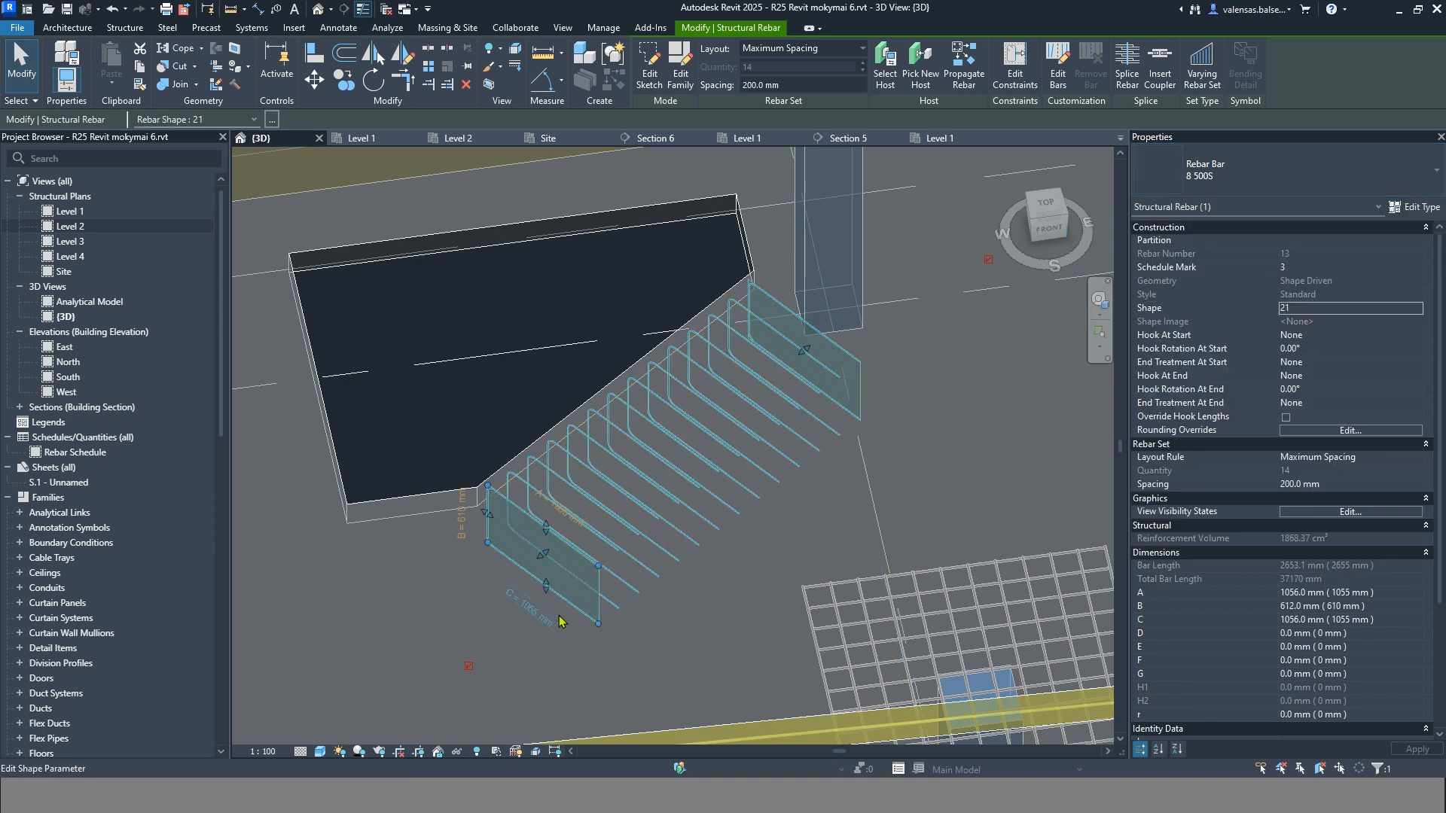
# Edit the rebar constraints so the bars' lower legs sit on the slab's bottom cover with a 0 mm offset
pyautogui.click(1015, 68)
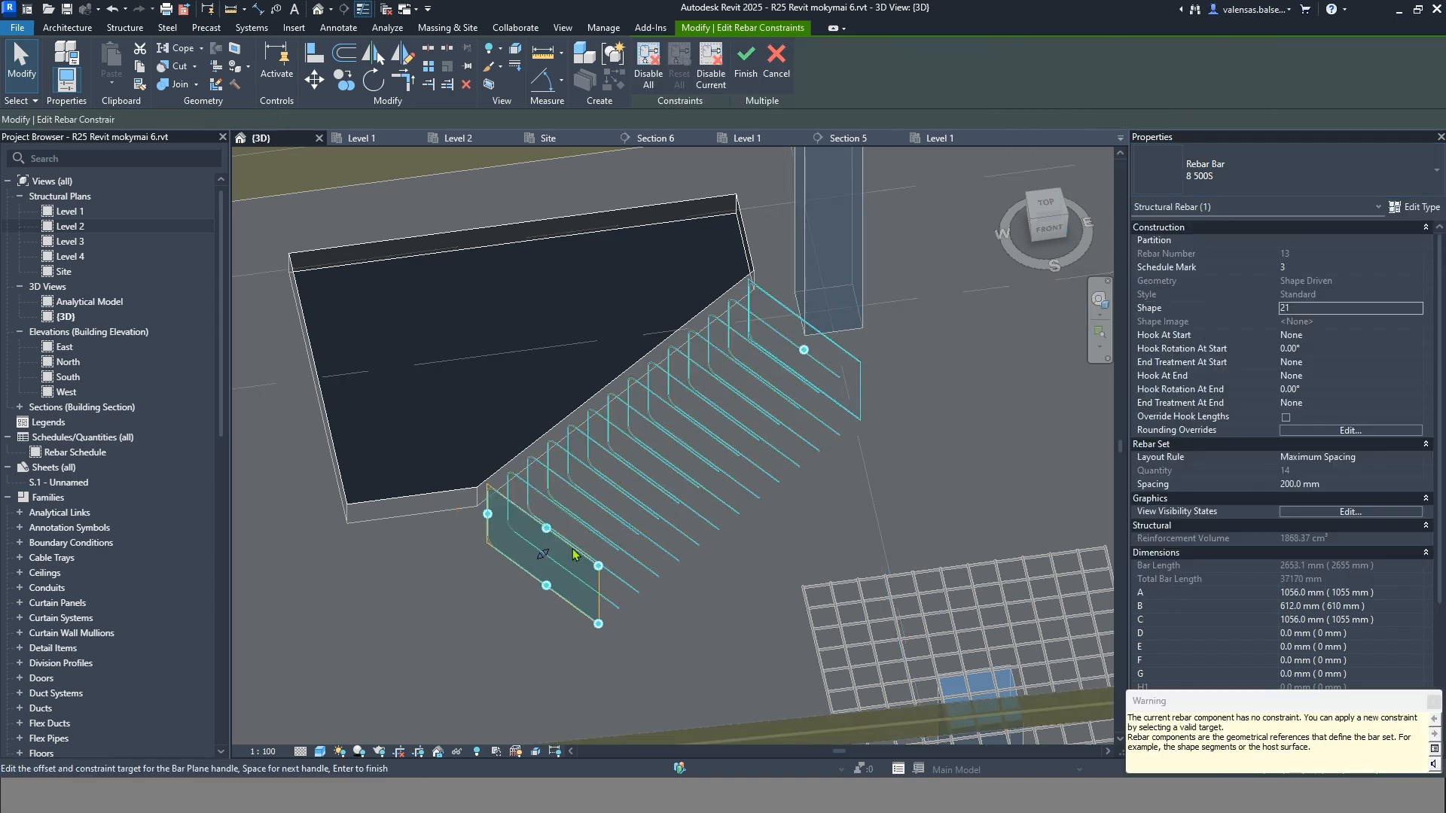
pyautogui.click(546, 586)
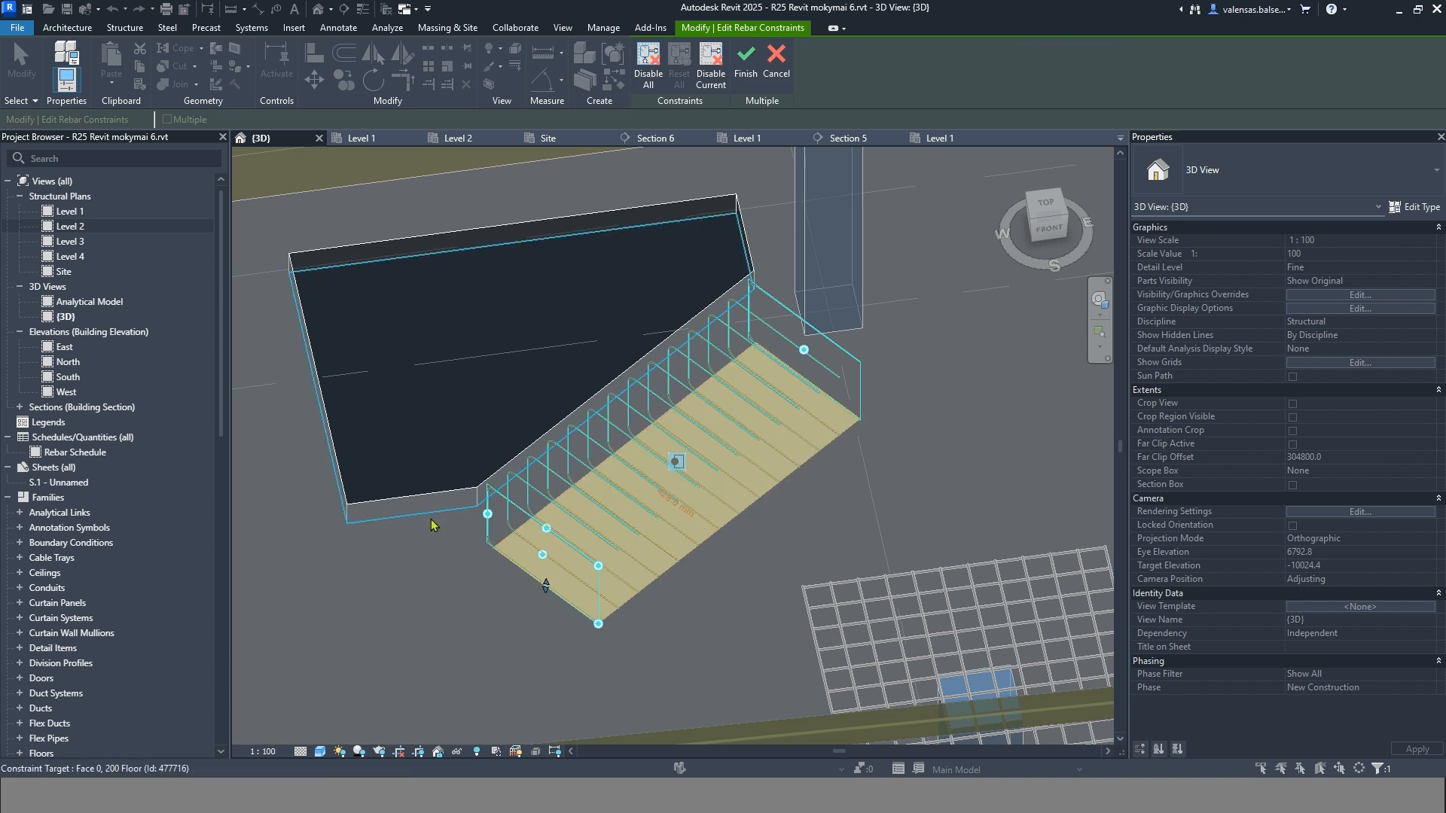
pyautogui.click(671, 506)
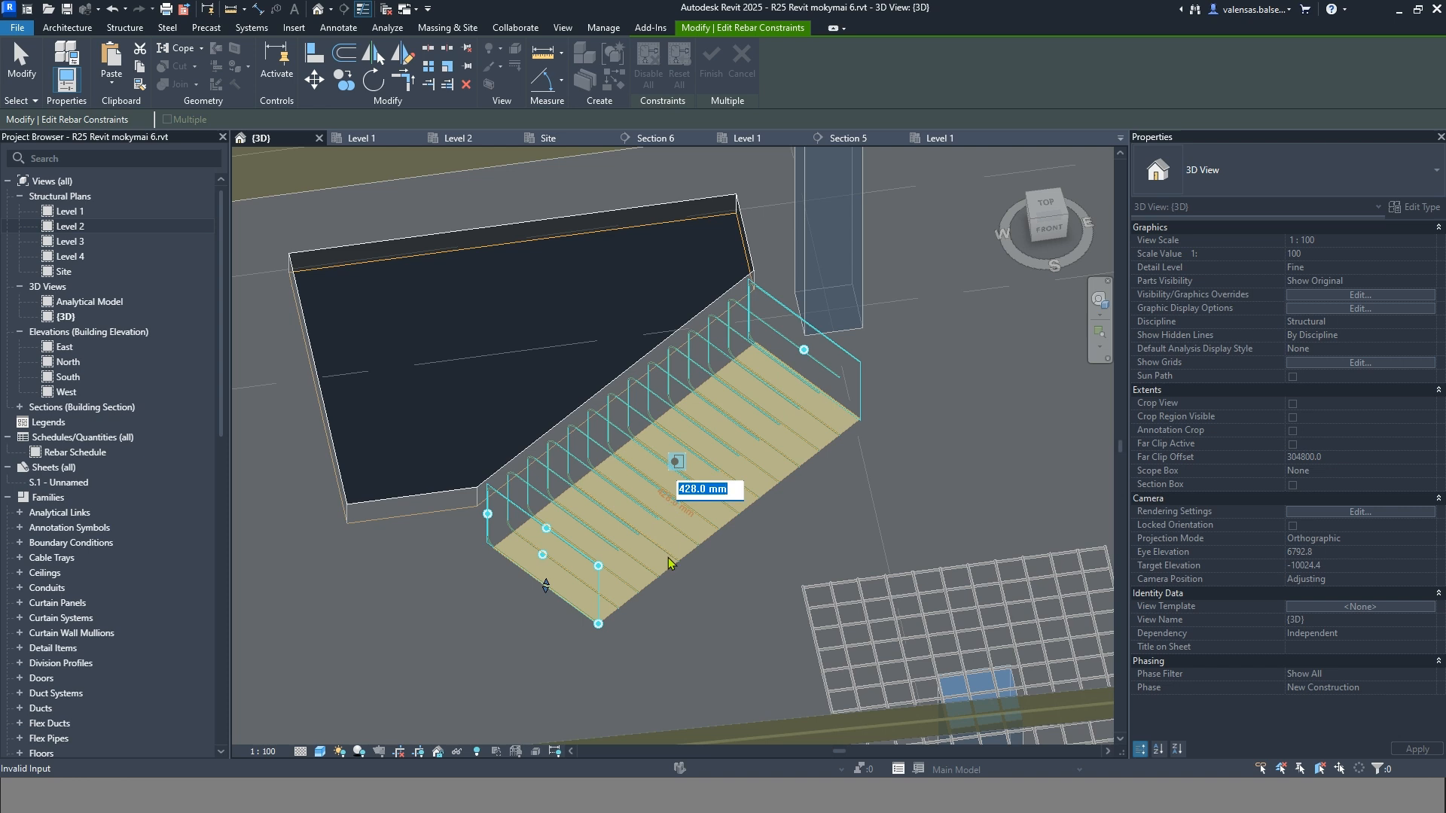
pyautogui.press('Escape')
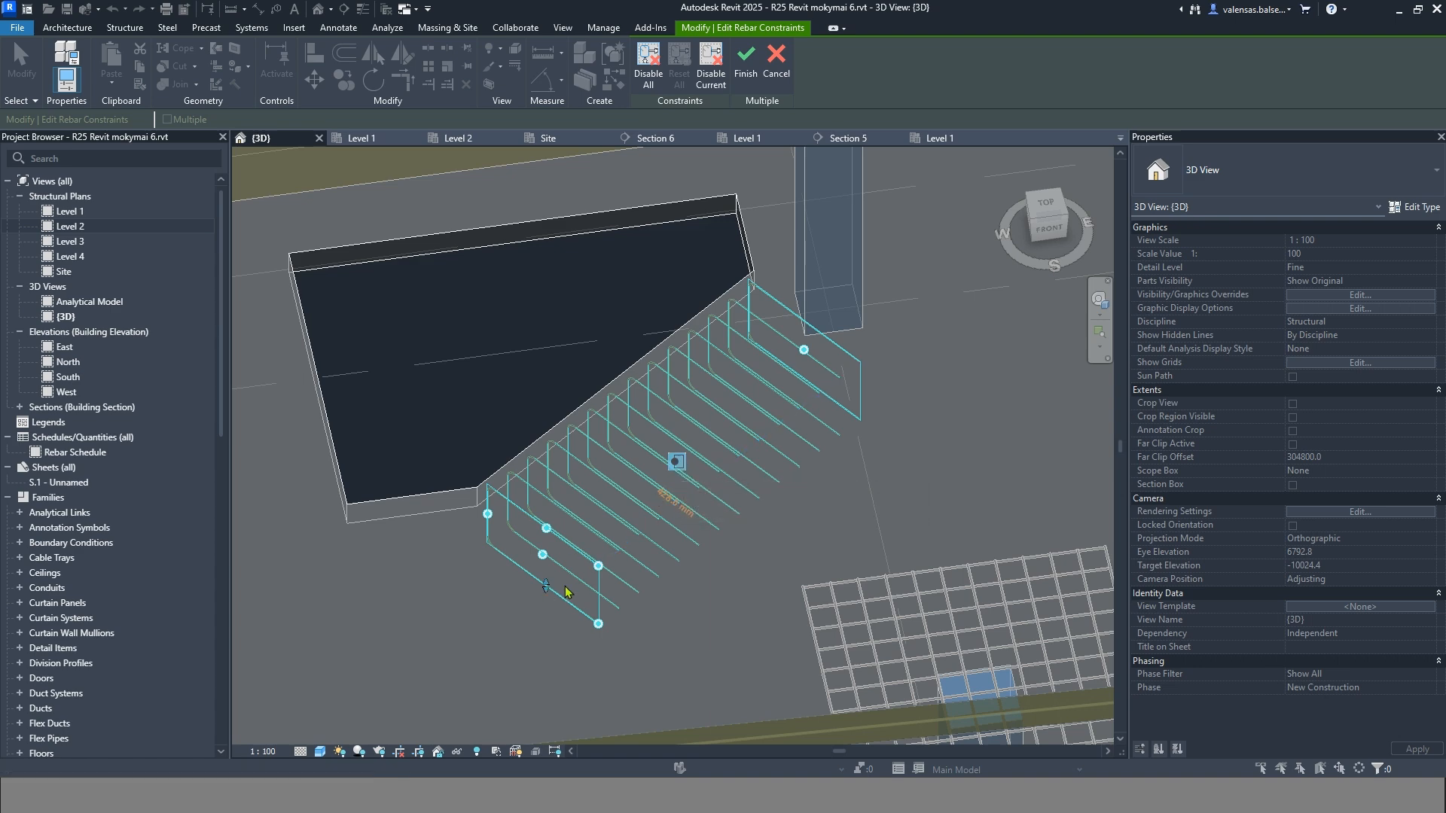
pyautogui.click(677, 464)
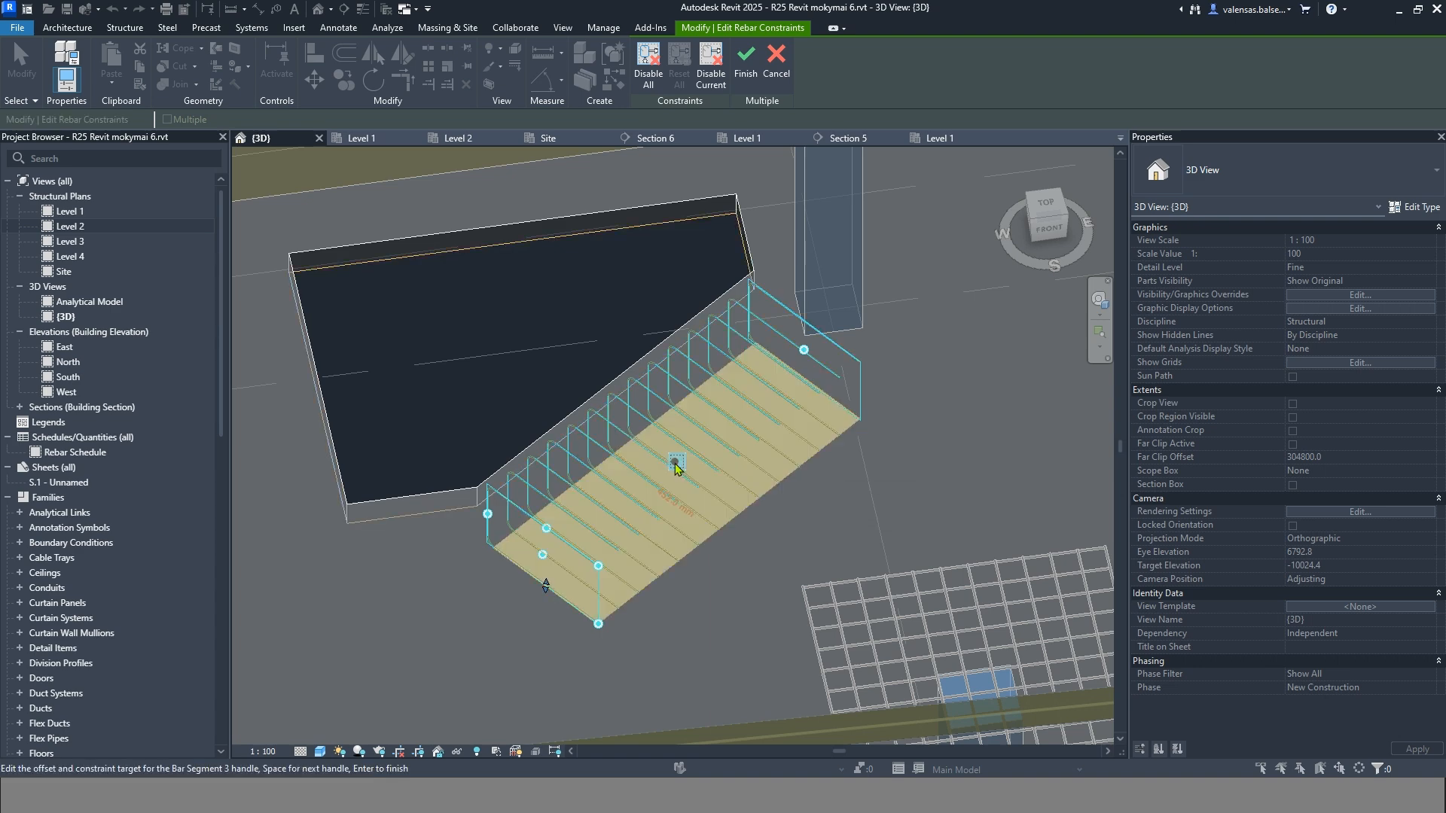
pyautogui.click(672, 503)
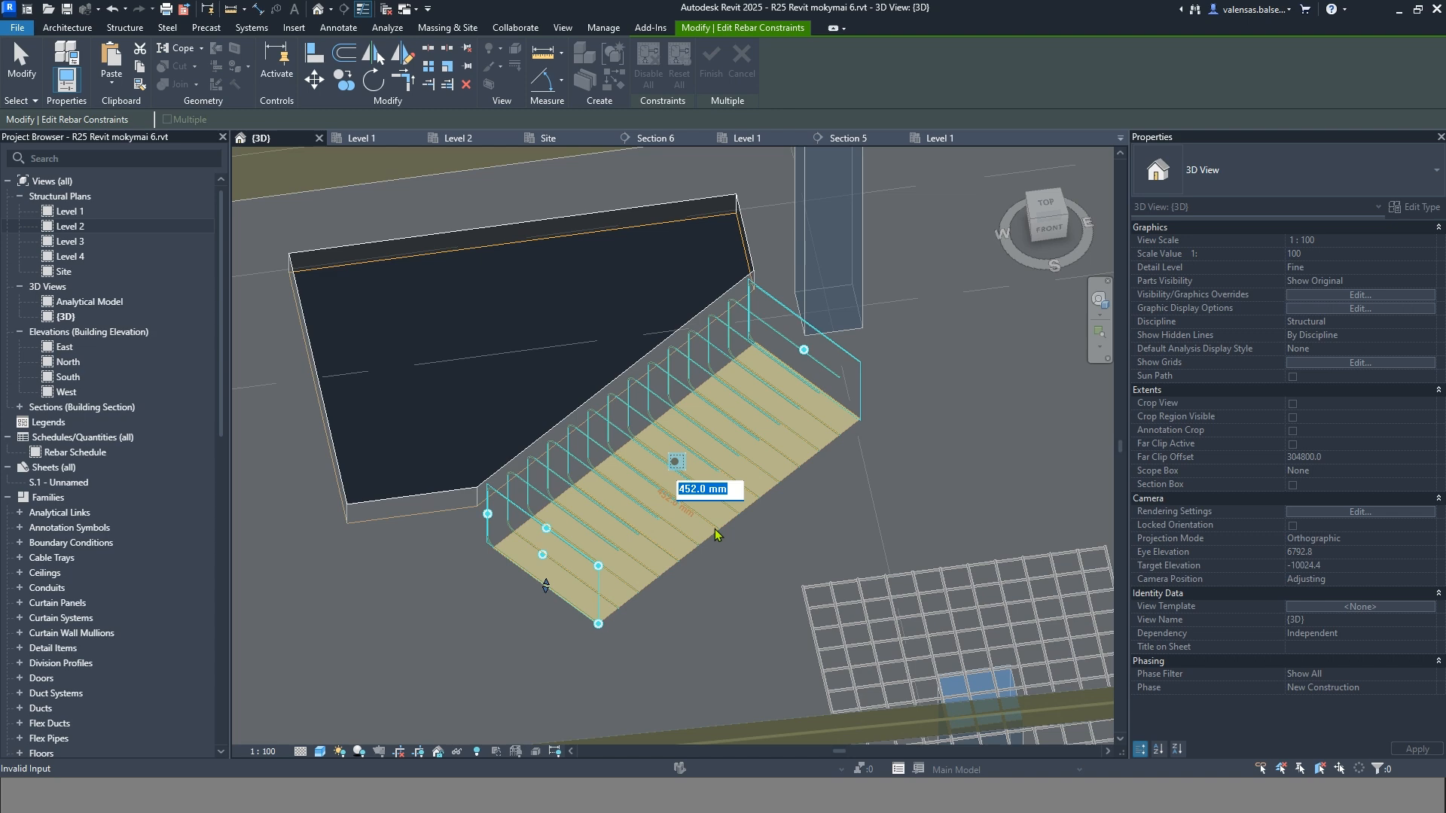
pyautogui.write('0')
pyautogui.press('Return')
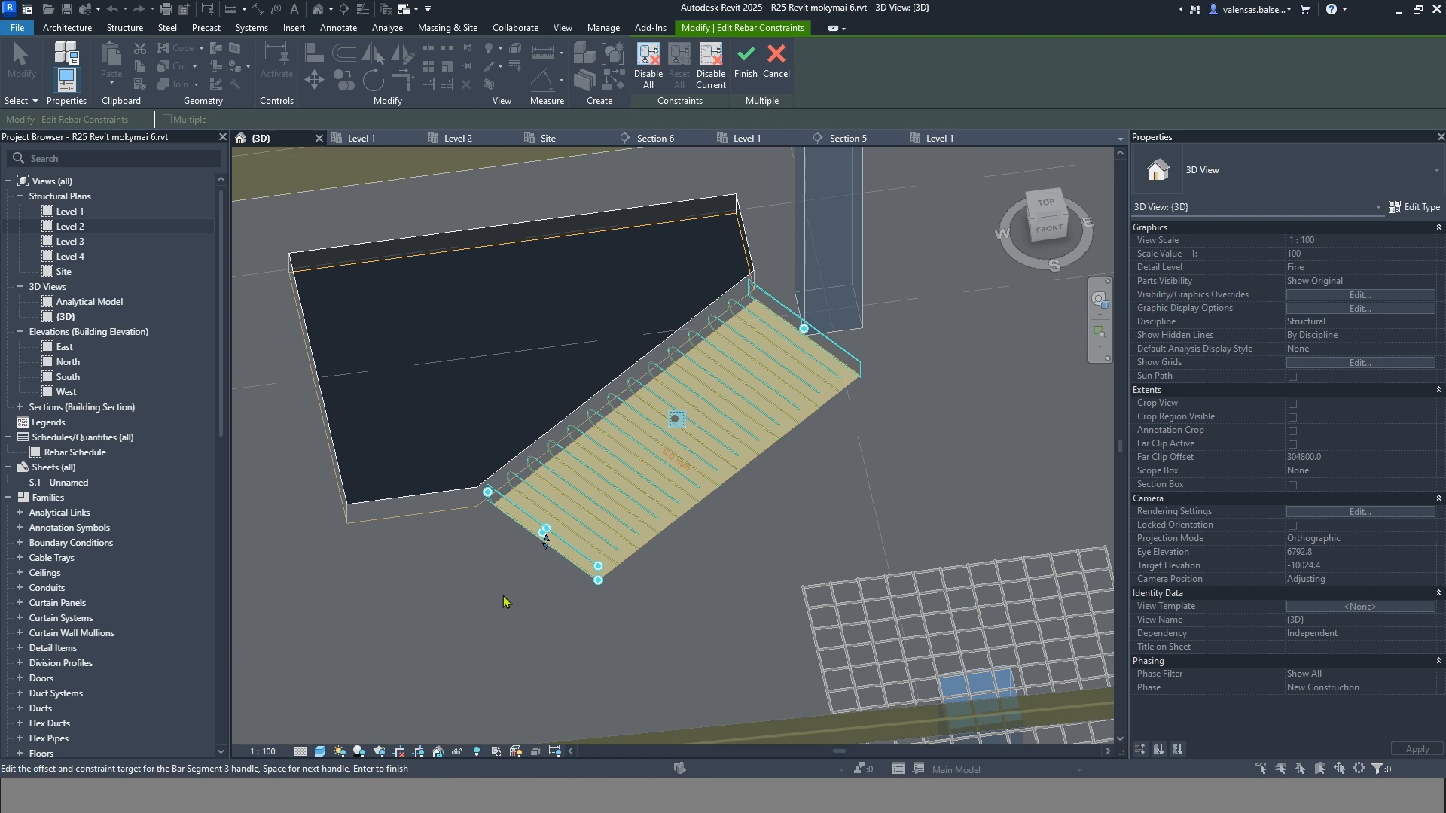
pyautogui.scroll(3, 489, 494)
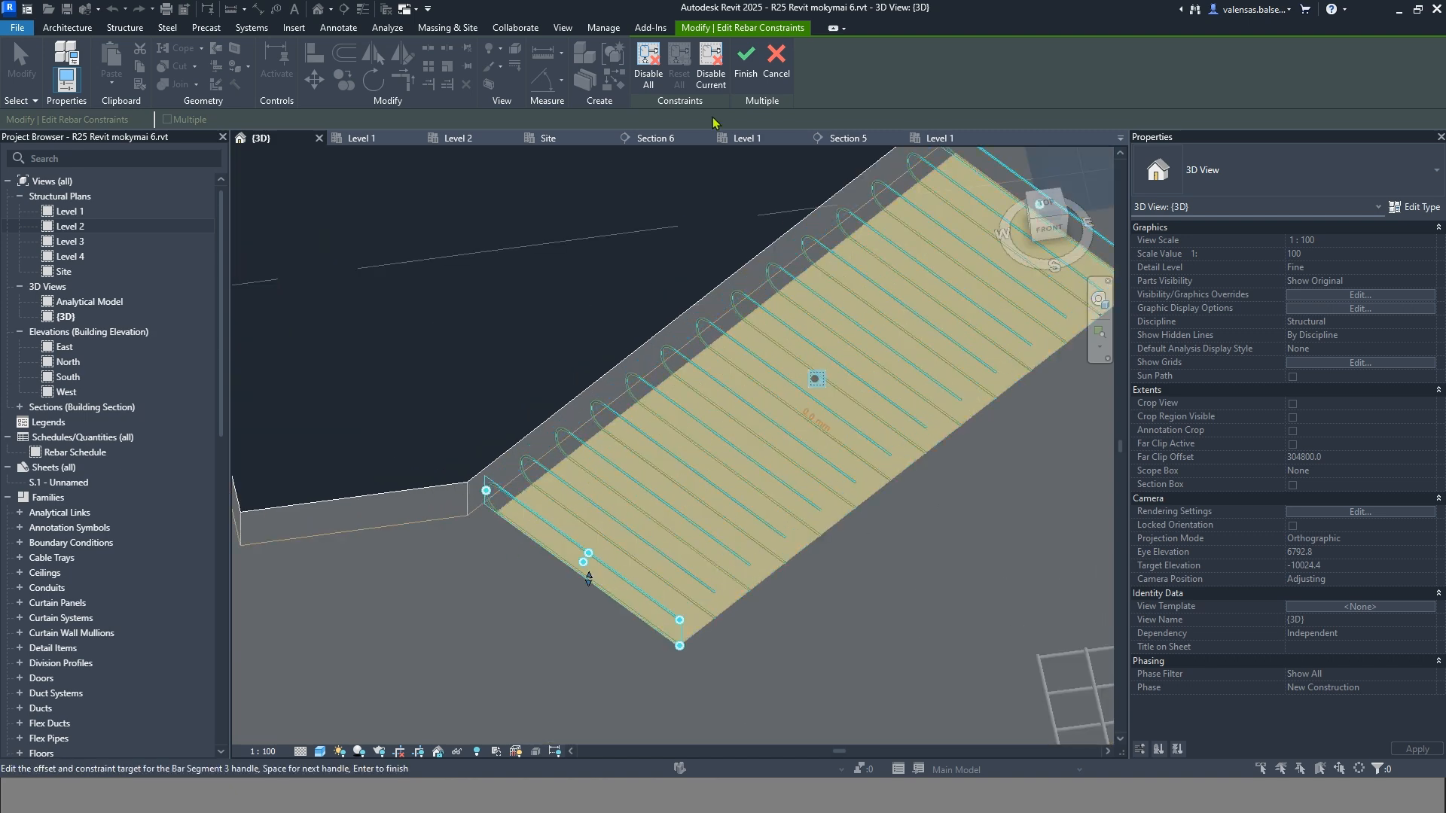
pyautogui.click(746, 68)
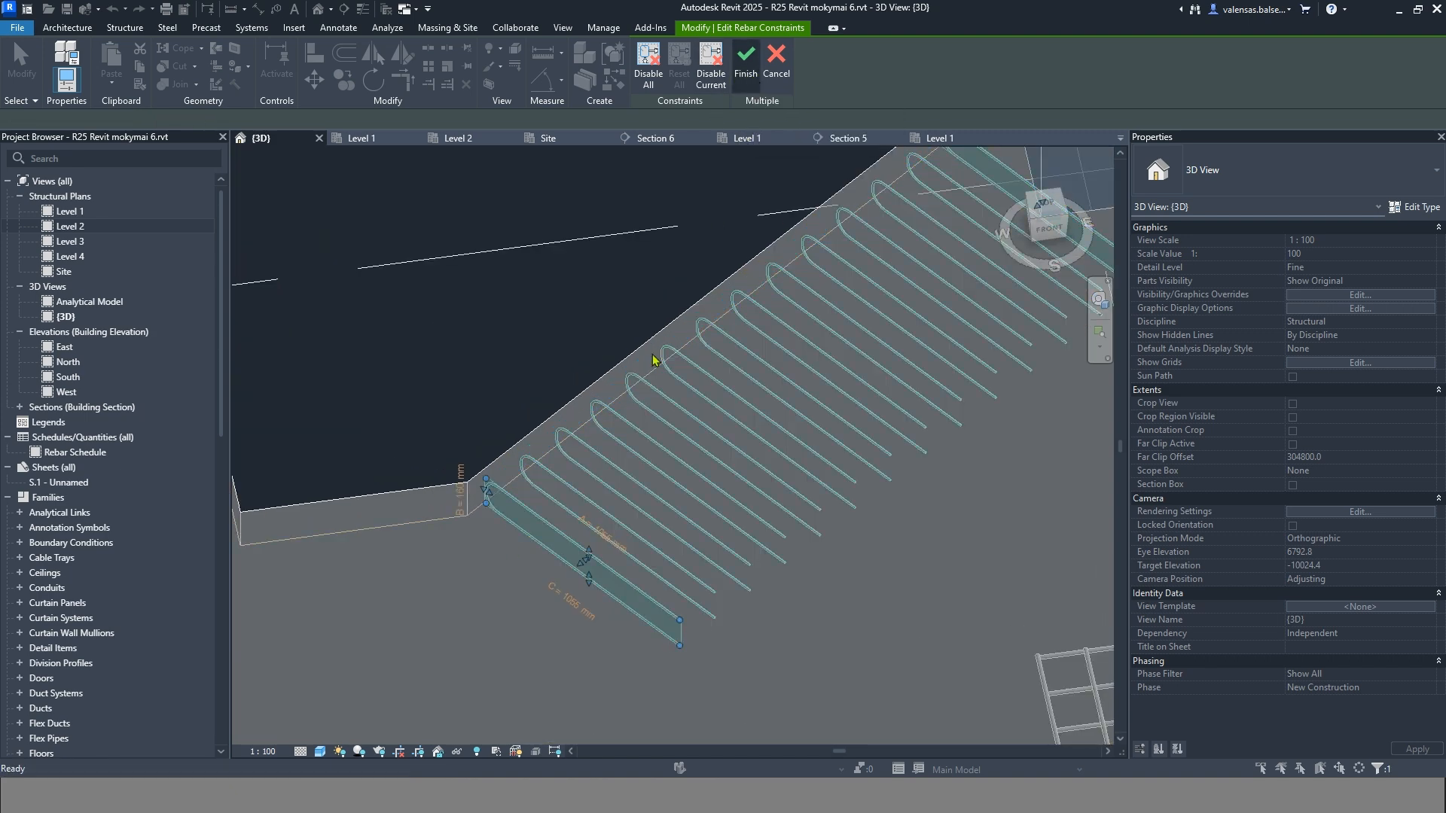
# Edit the U-bar sketch to set the rebar style to Stirrup / Tie and finish the sketch
pyautogui.scroll(2, 504, 522)
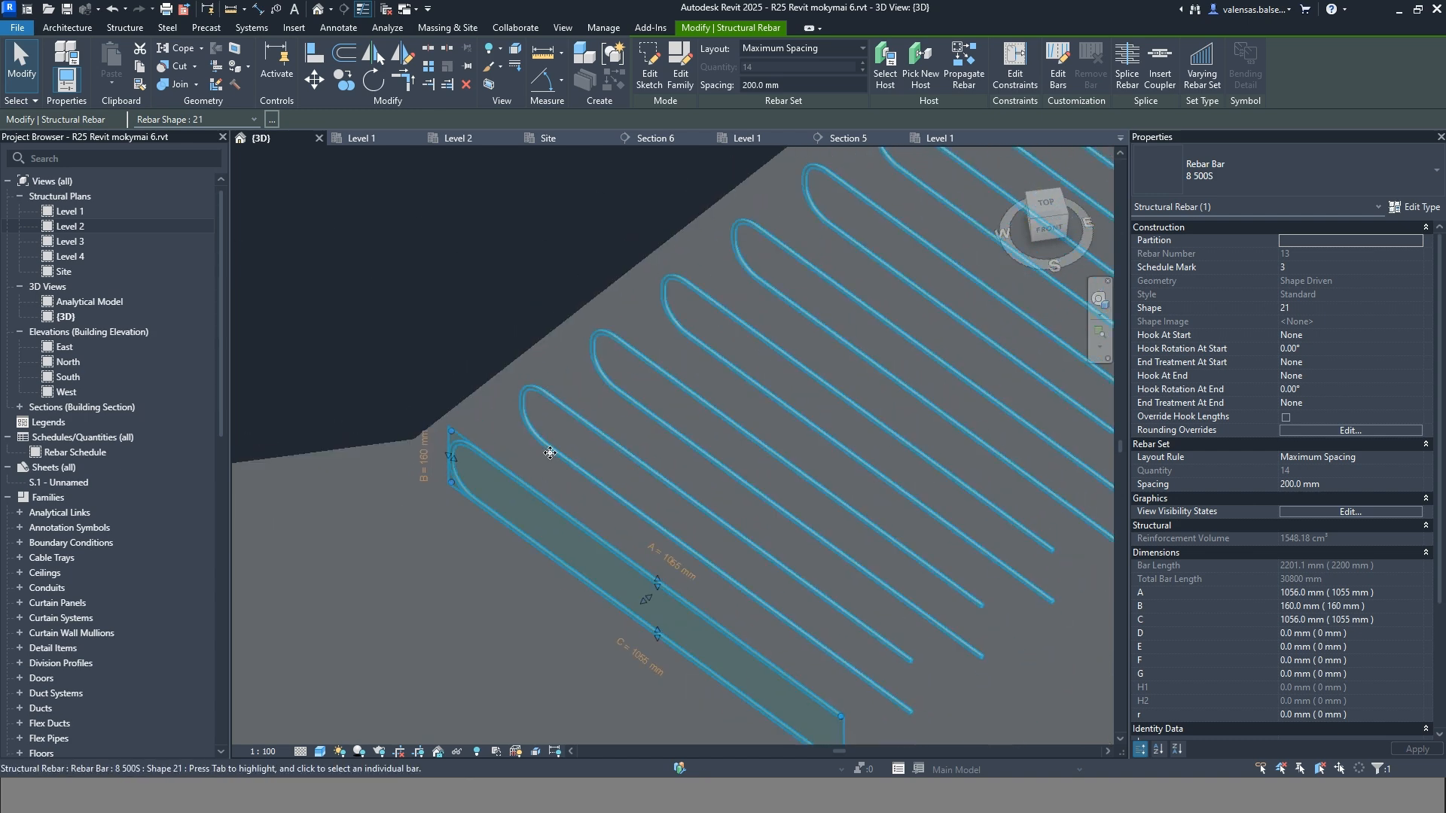
pyautogui.scroll(-3, 427, 477)
pyautogui.keyDown('shift'); pyautogui.moveTo(763, 556); pyautogui.dragTo(820, 516, button='middle'); pyautogui.keyUp('shift')
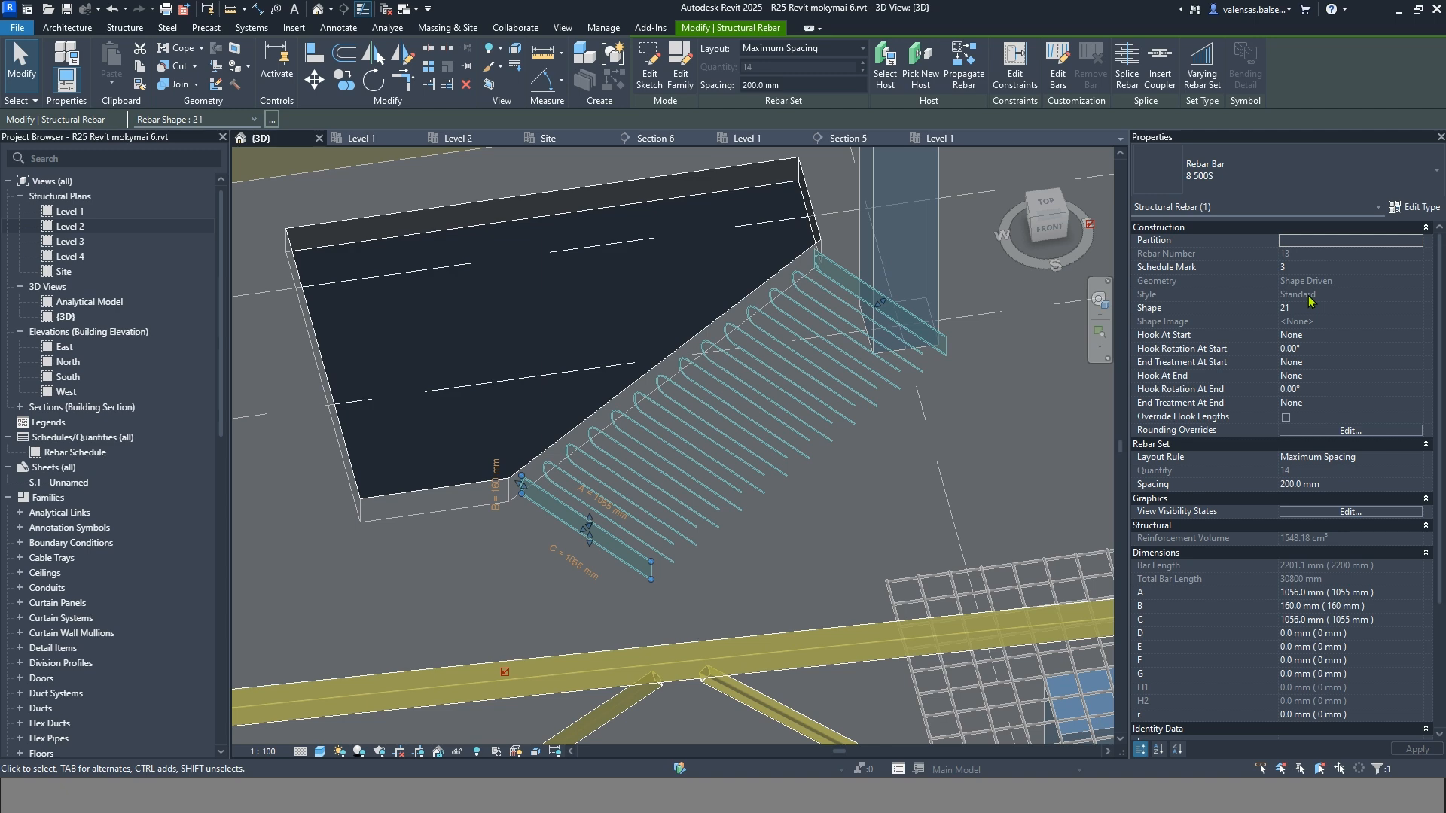
pyautogui.click(649, 72)
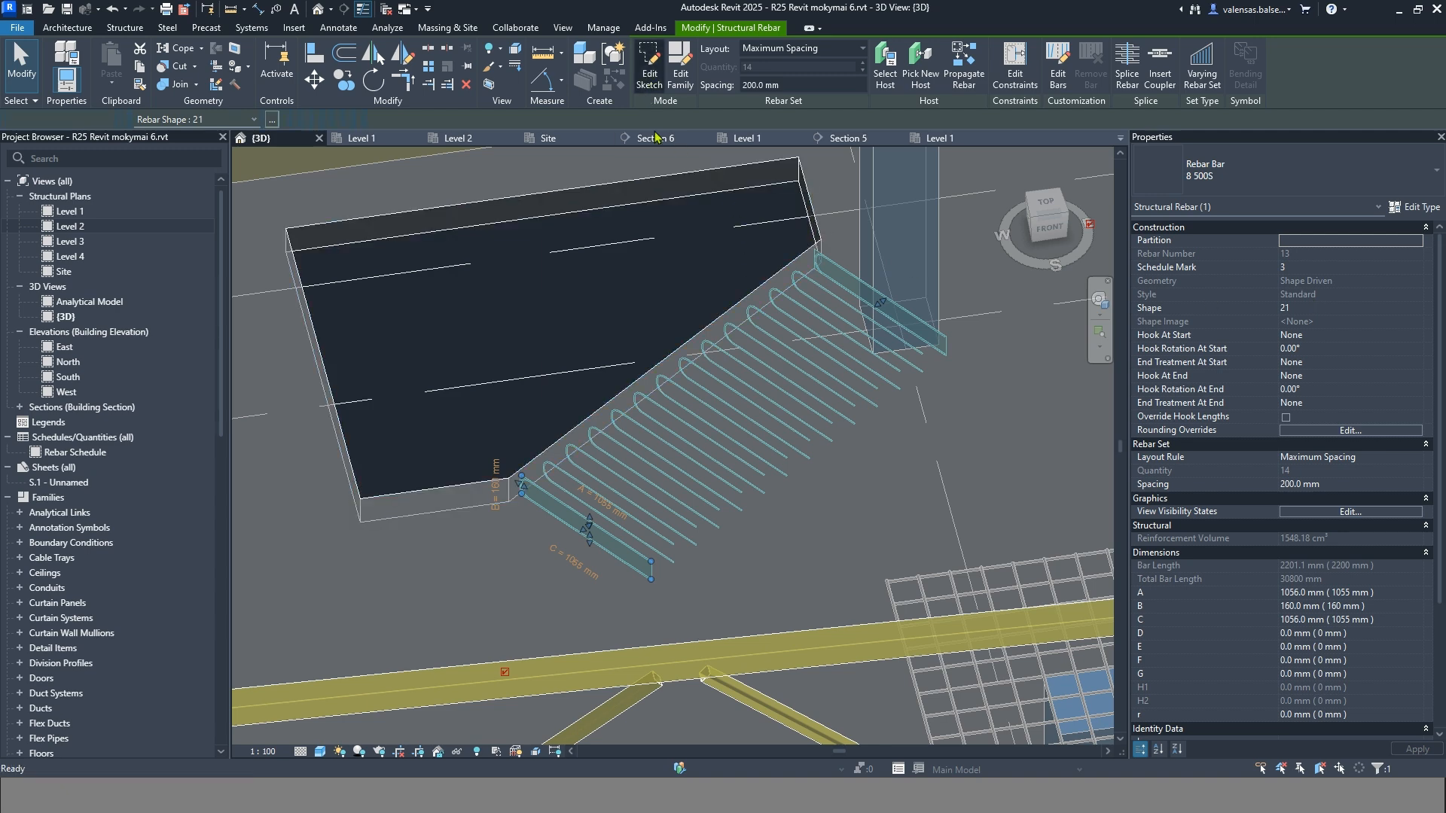
pyautogui.click(1371, 299)
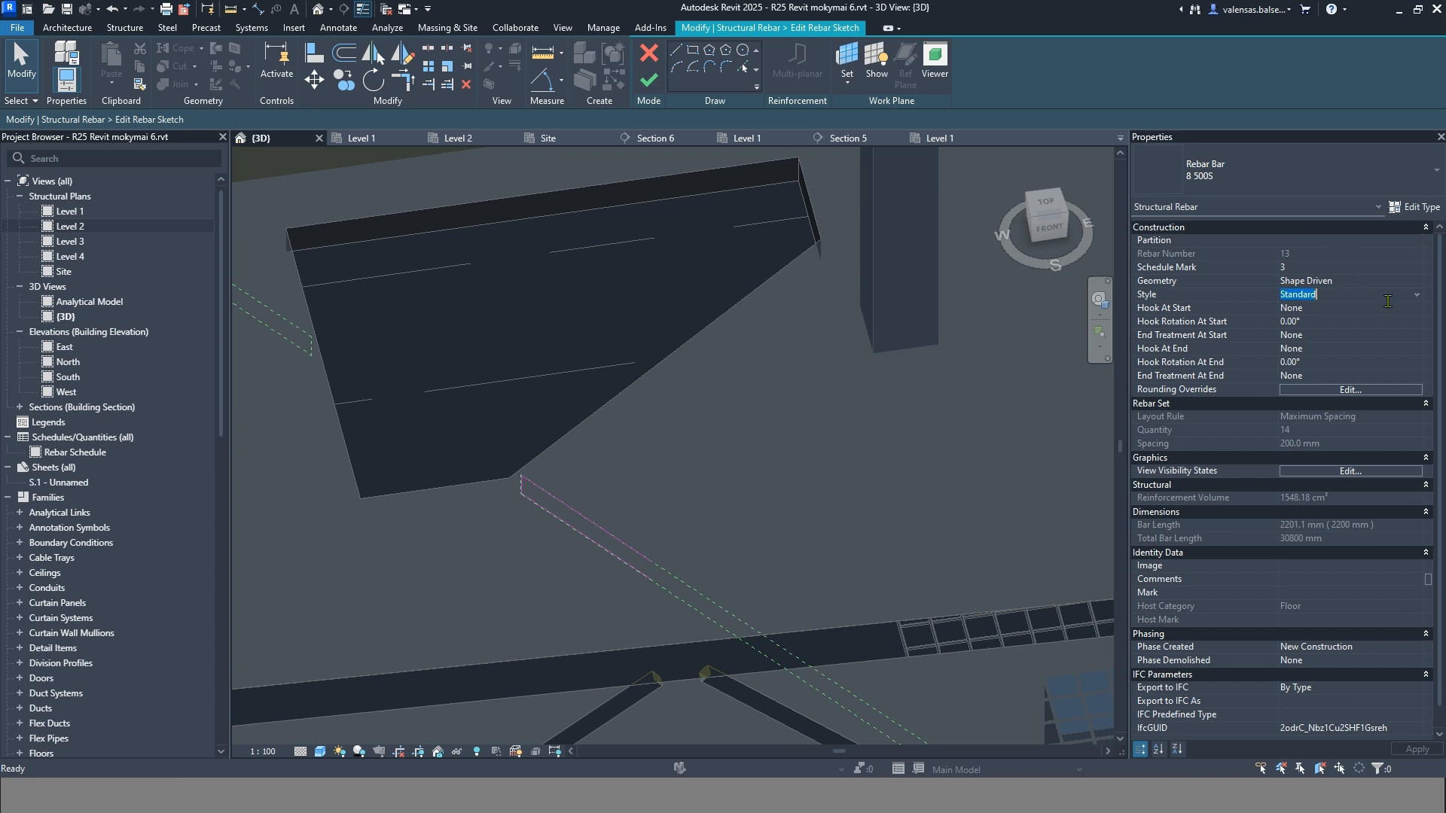
pyautogui.click(1416, 297)
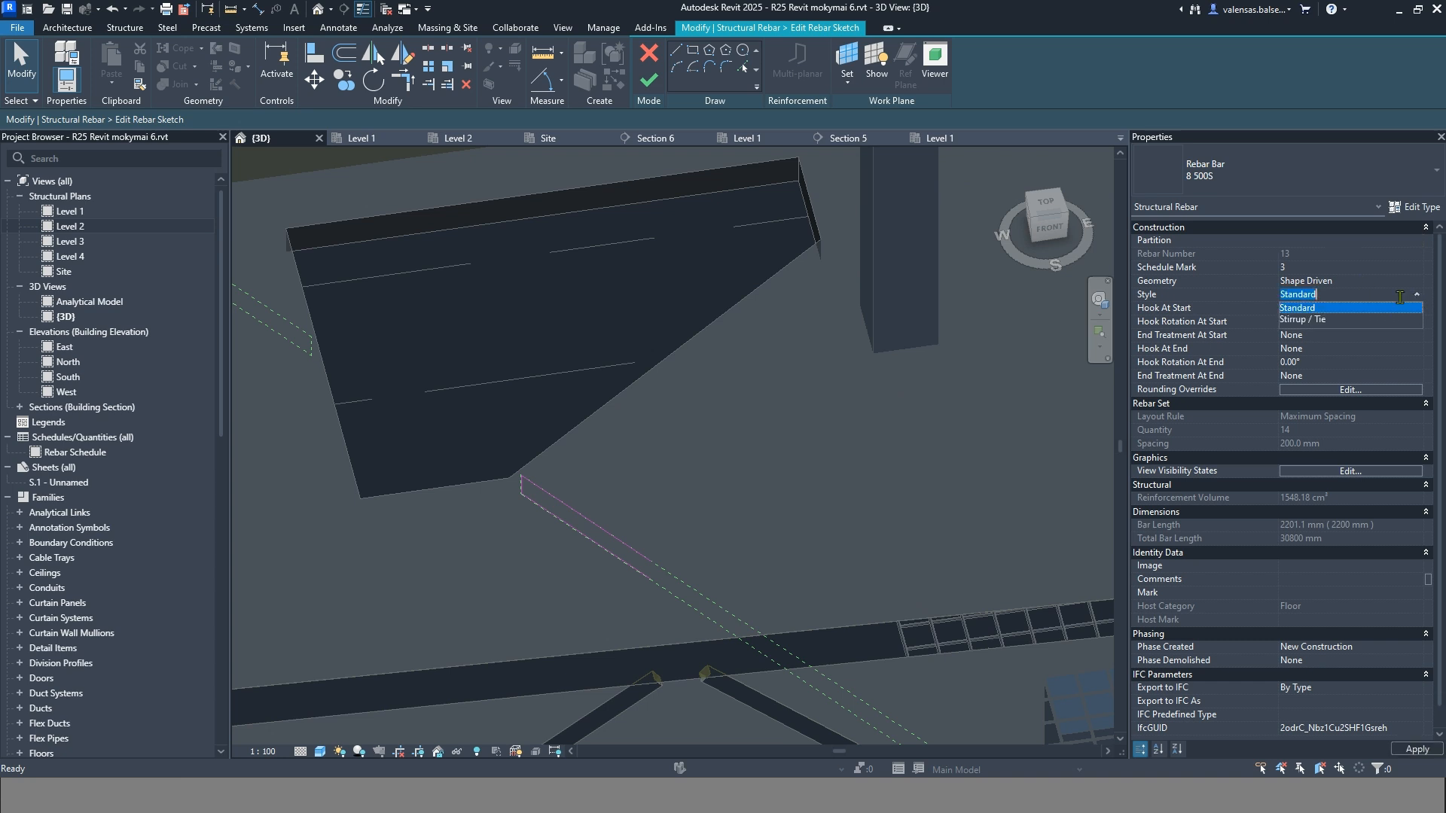
pyautogui.click(1342, 320)
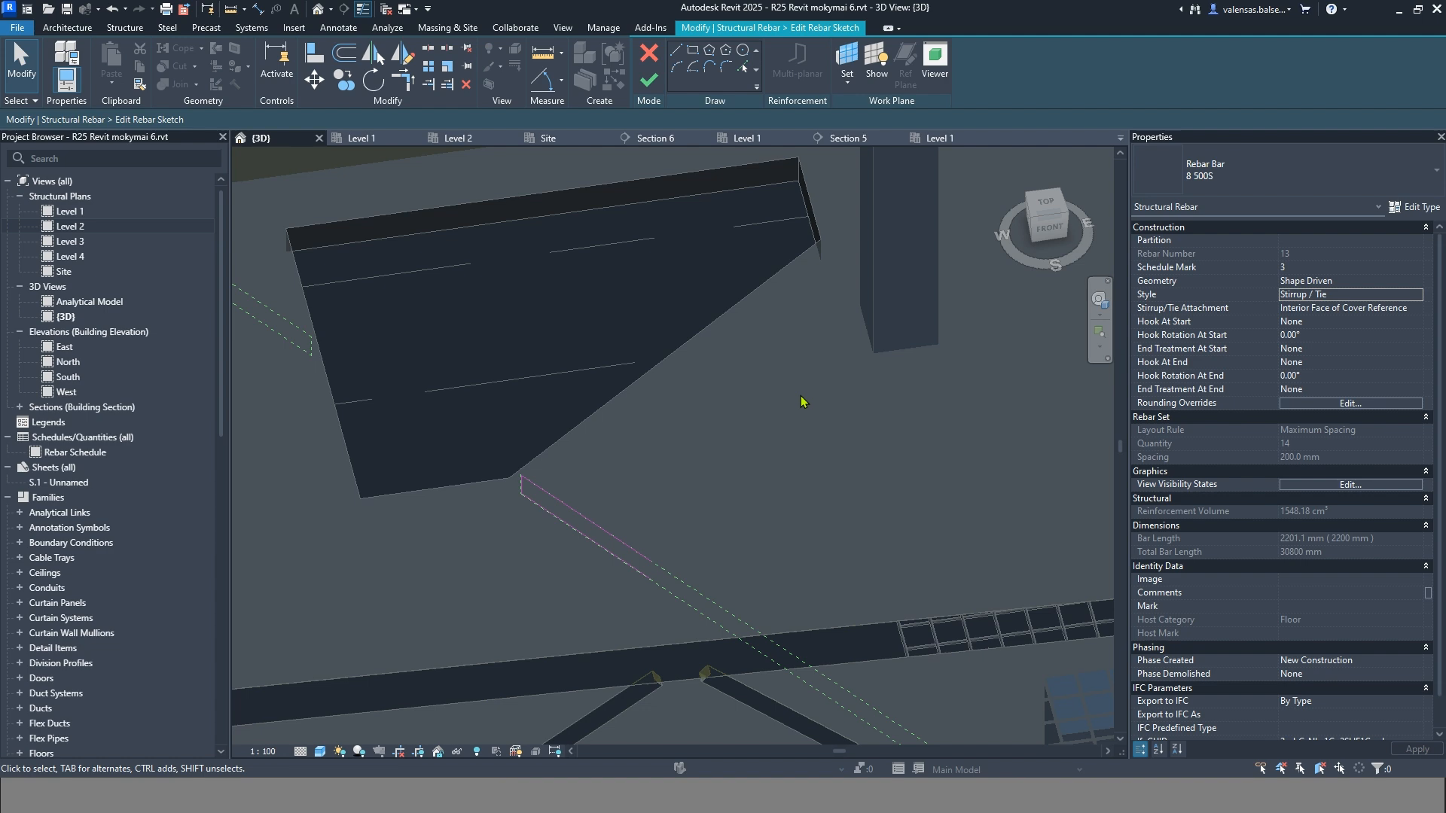
pyautogui.click(649, 79)
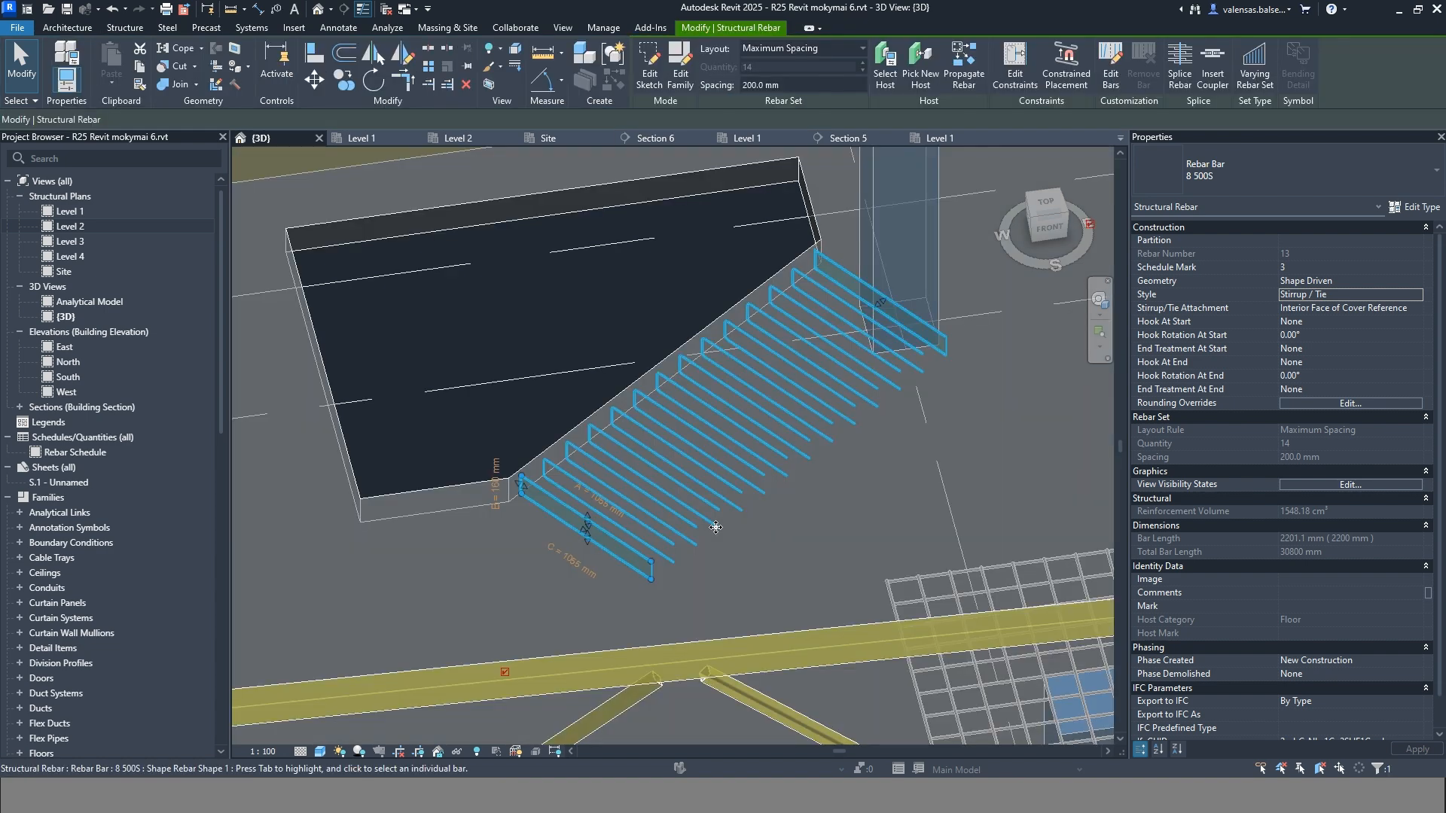
# Reselect the bar set at the sloping edge and examine its bend radii and assigned rebar shape
pyautogui.click(747, 581)
pyautogui.click(688, 512)
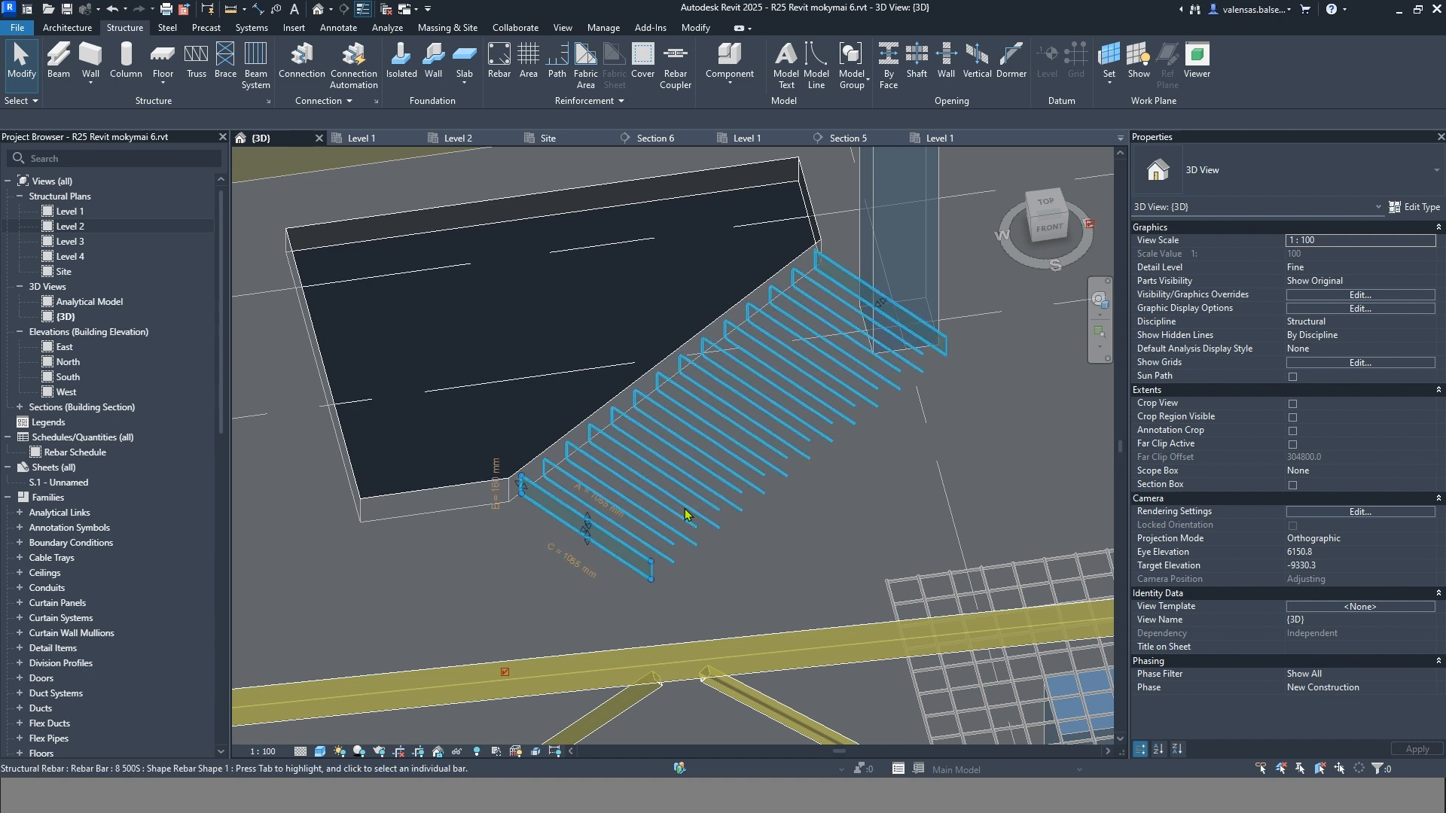
pyautogui.keyDown('shift'); pyautogui.moveTo(801, 532); pyautogui.dragTo(836, 531, button='middle'); pyautogui.keyUp('shift')
pyautogui.scroll(5, 555, 529)
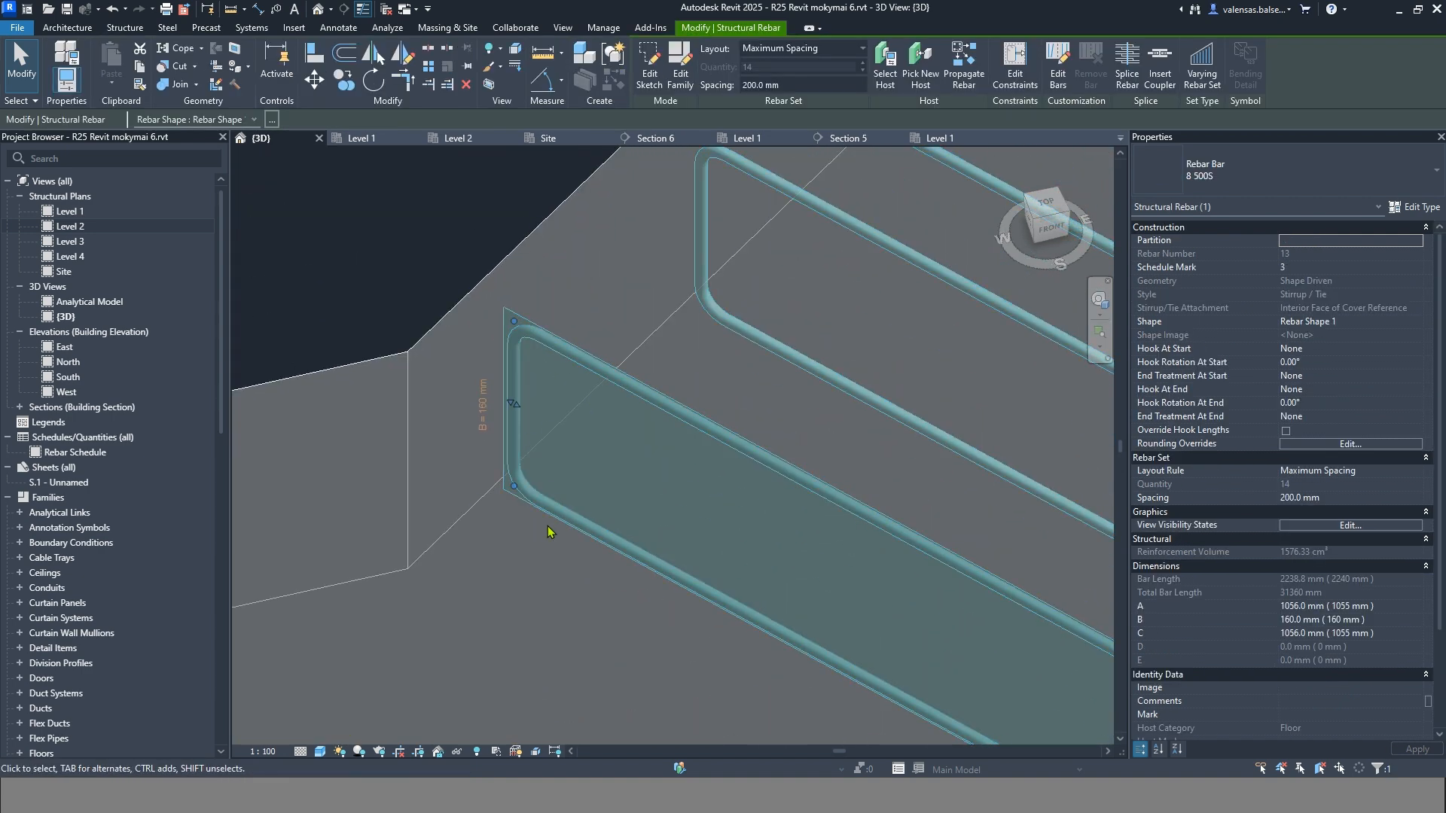
pyautogui.scroll(-6, 537, 430)
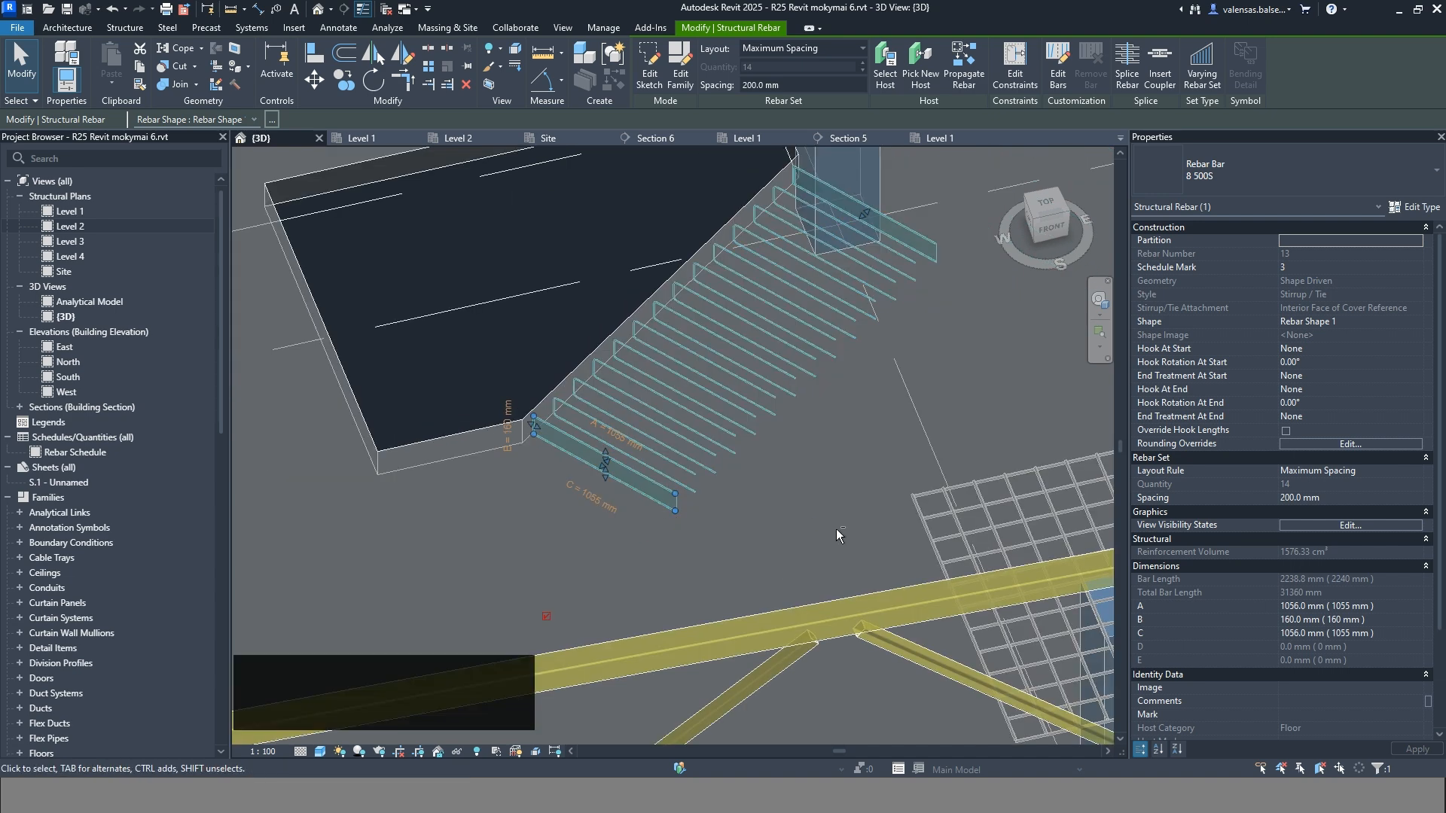
pyautogui.keyDown('shift'); pyautogui.moveTo(836, 532); pyautogui.dragTo(812, 536, button='middle'); pyautogui.keyUp('shift')
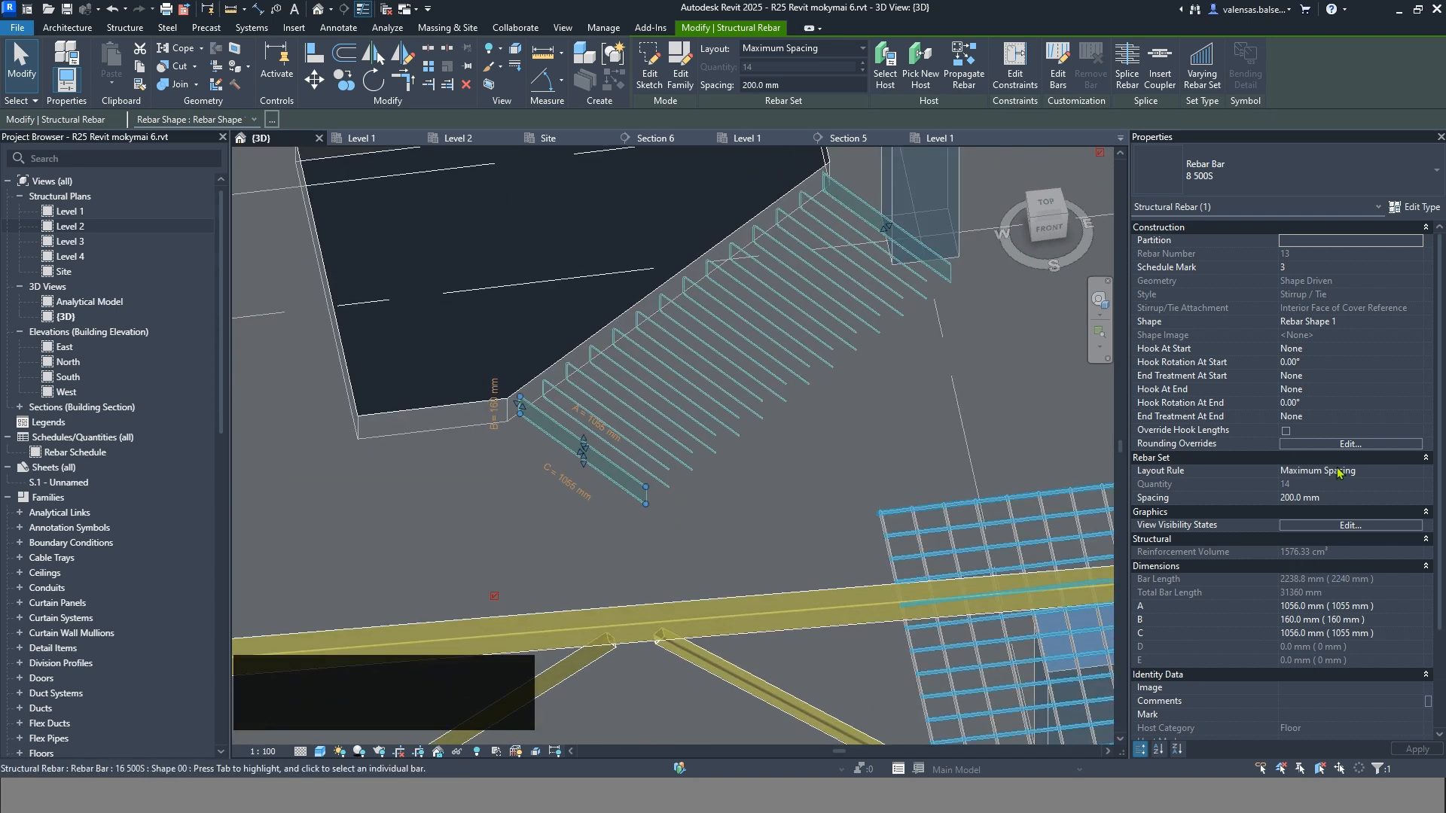
pyautogui.click(1335, 322)
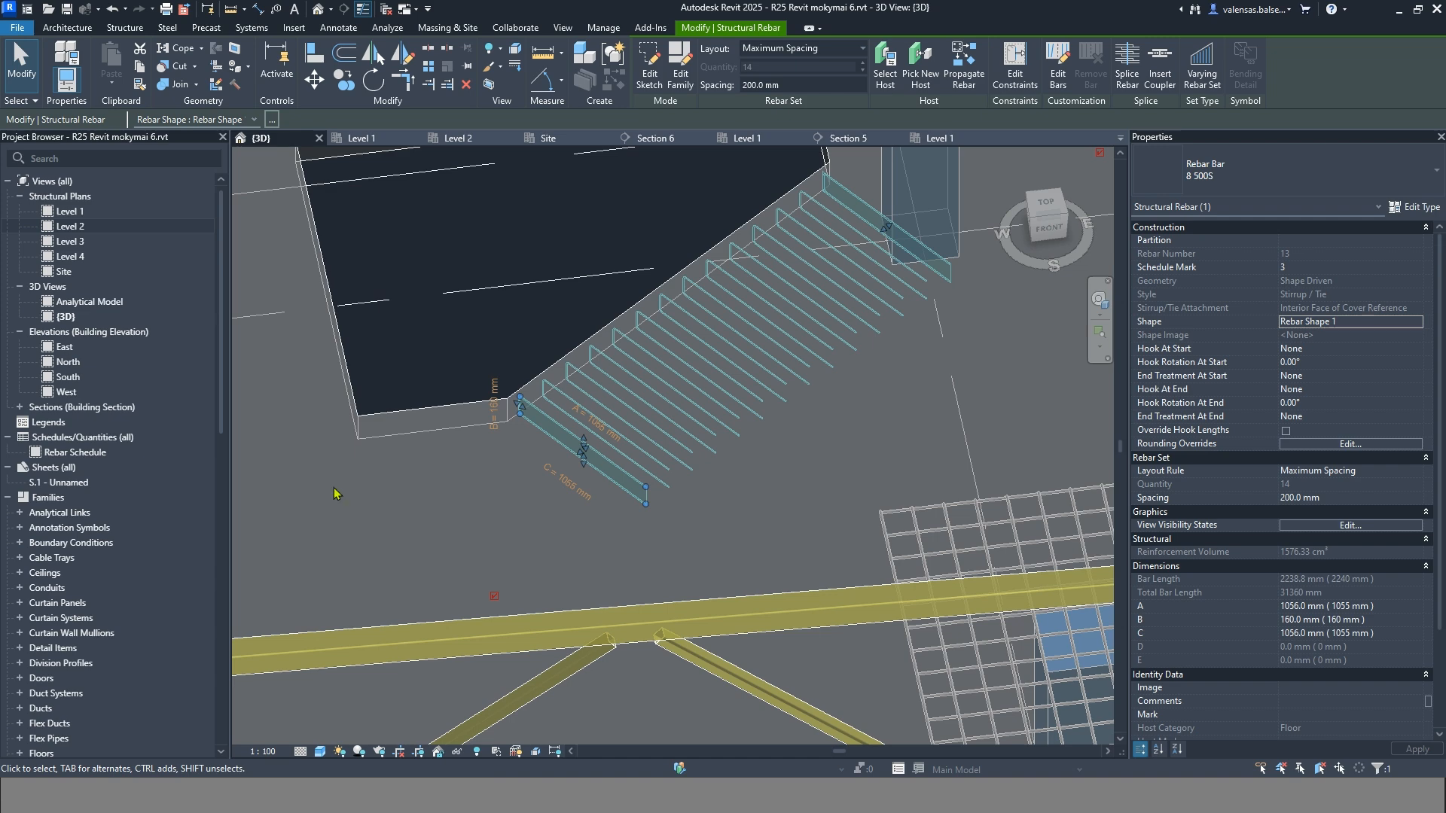
# Rename the rebar shape "Rebar Shape 1" in the structural rebar families as S2
pyautogui.scroll(-10, 93, 554)
pyautogui.scroll(-2, 94, 553)
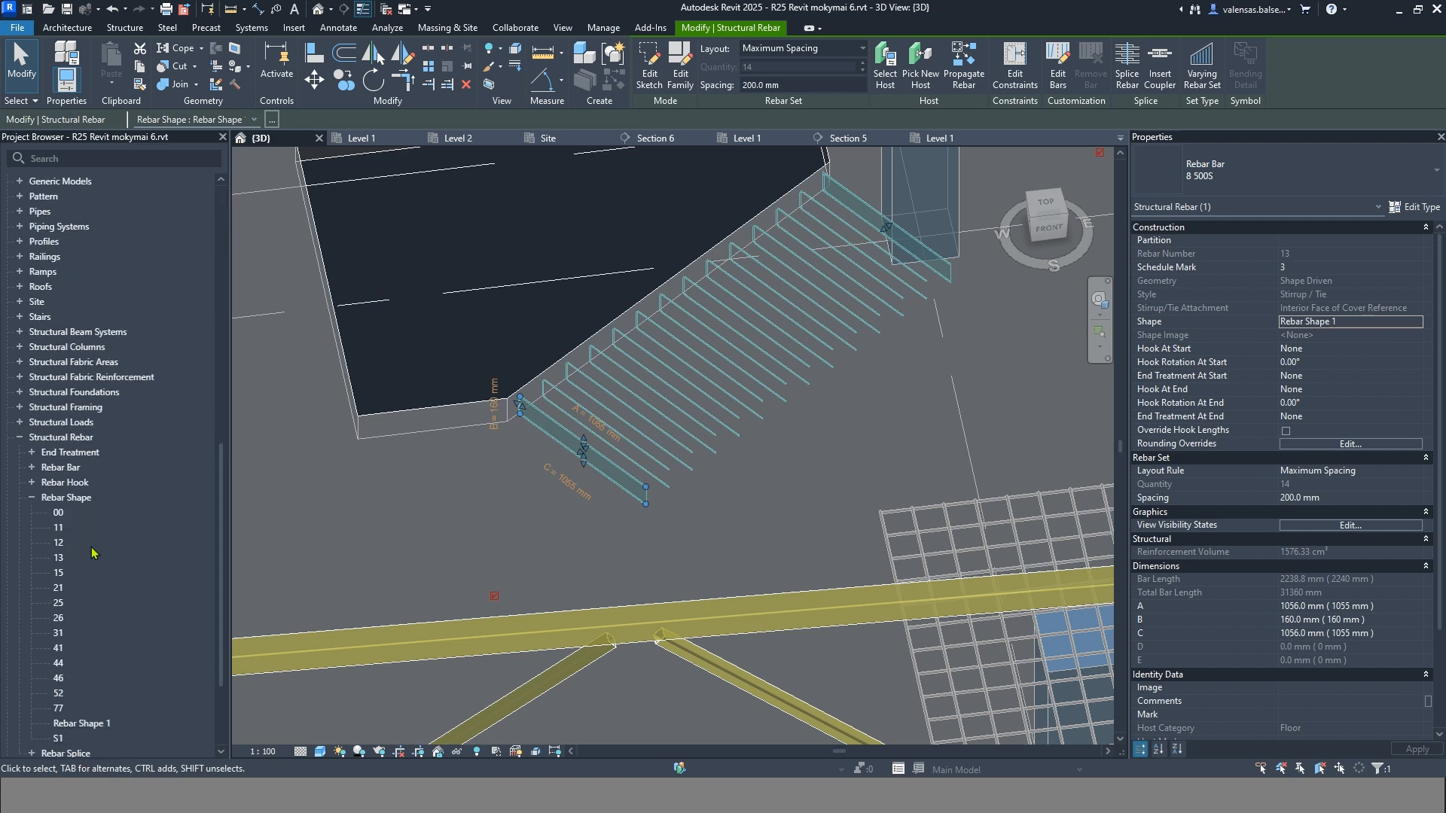
pyautogui.scroll(-3, 94, 572)
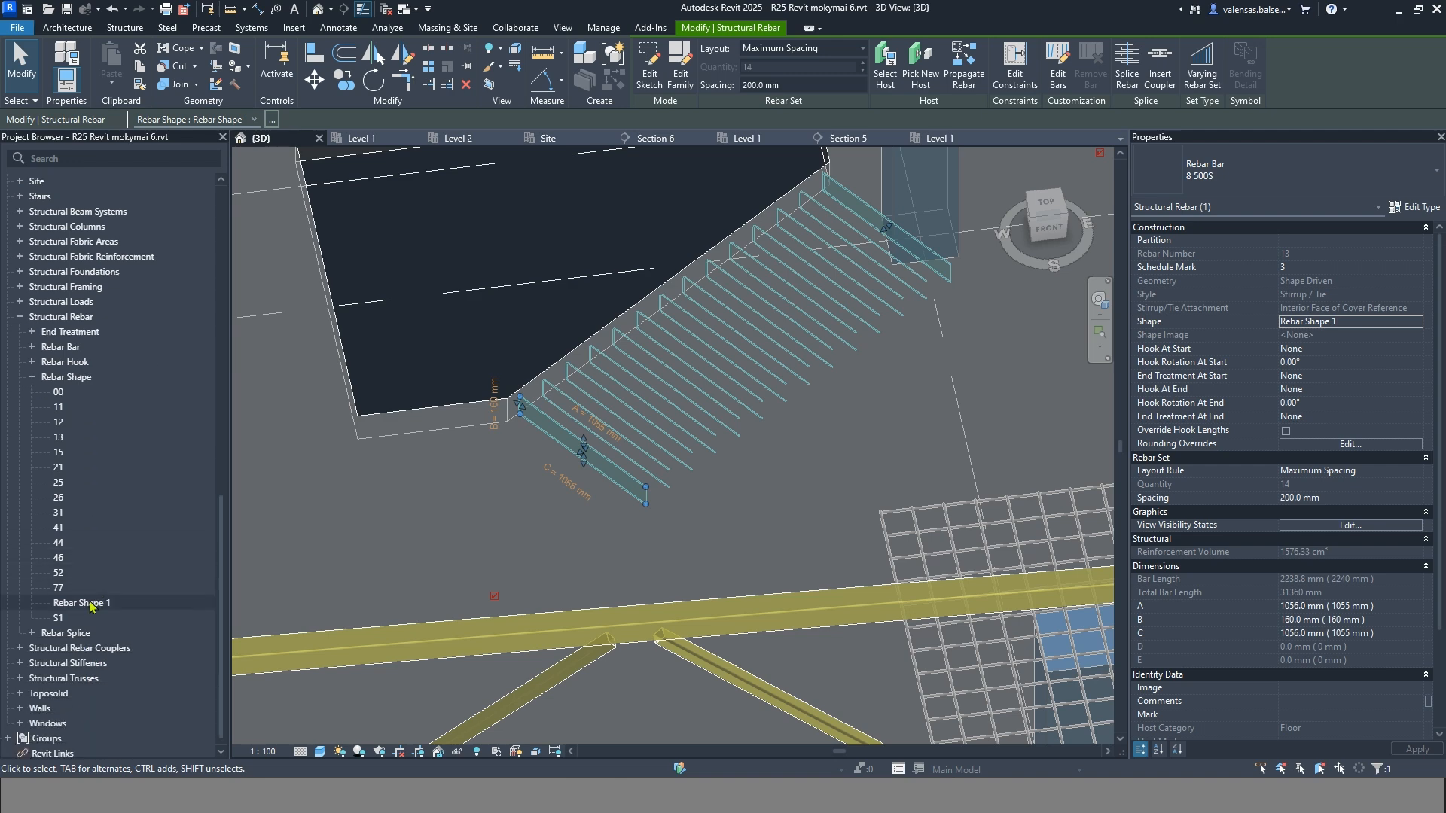
pyautogui.click(95, 607)
pyautogui.rightClick(95, 607)
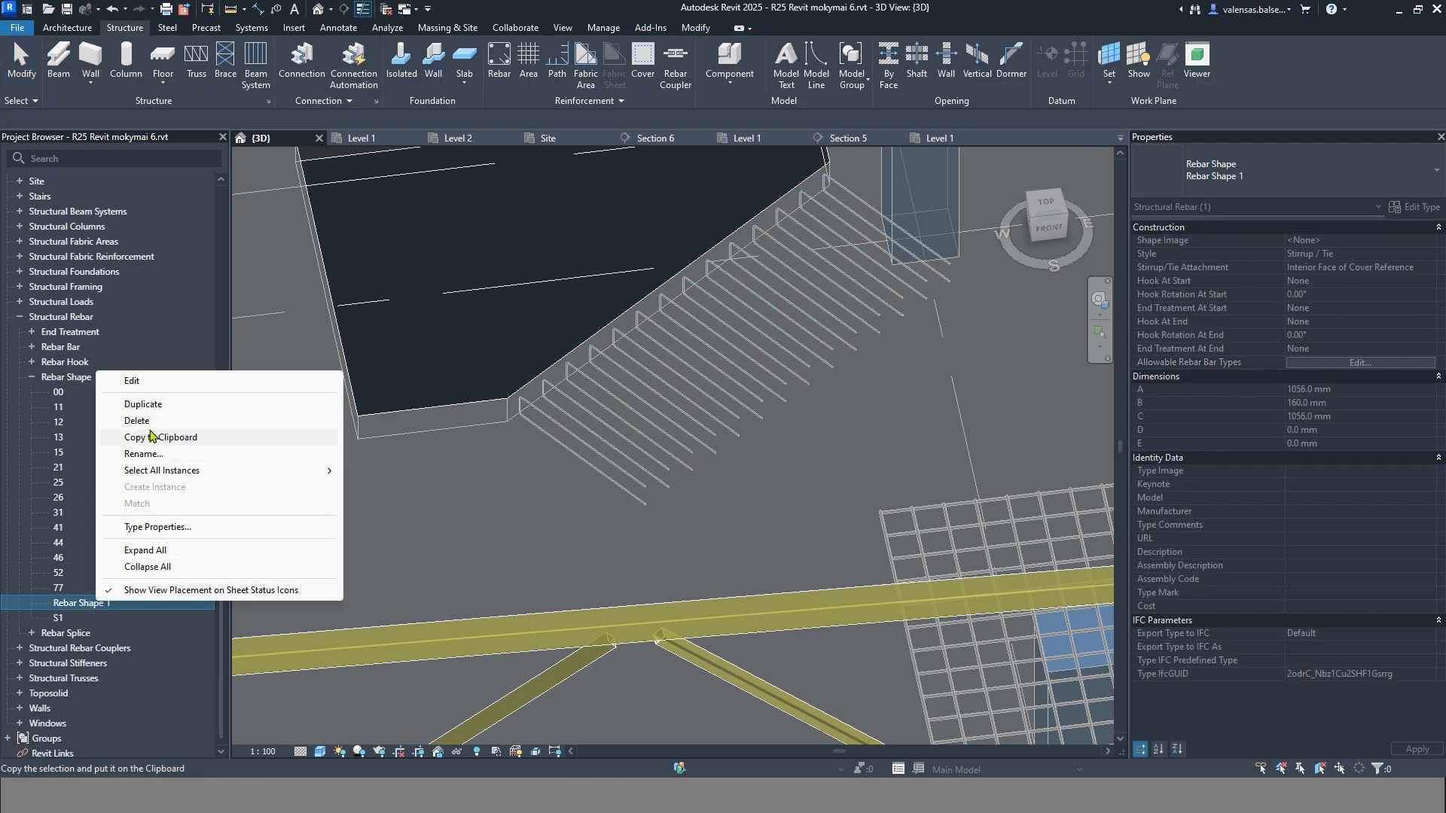
pyautogui.click(147, 453)
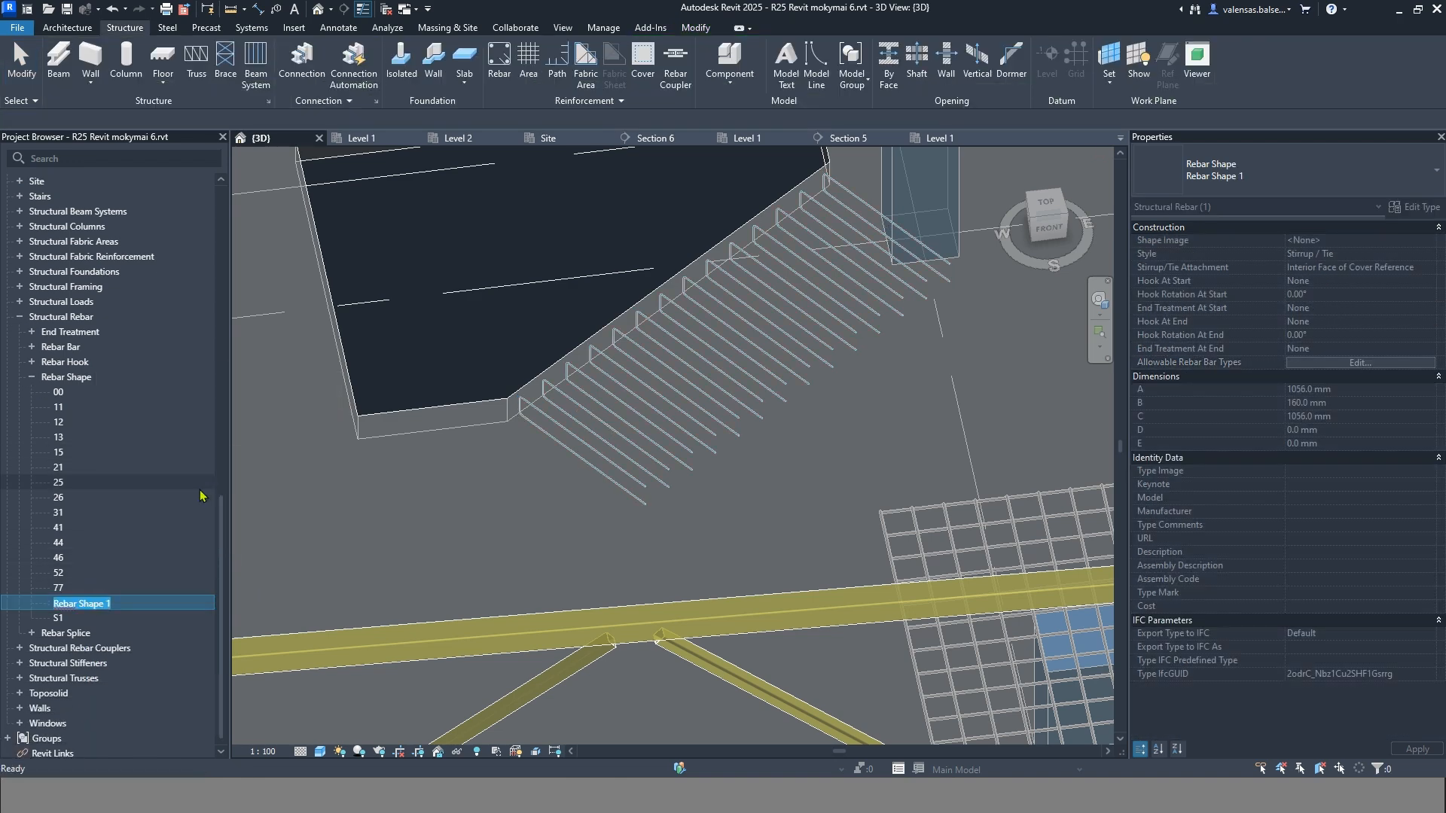
pyautogui.write('S2')
pyautogui.press('Return')
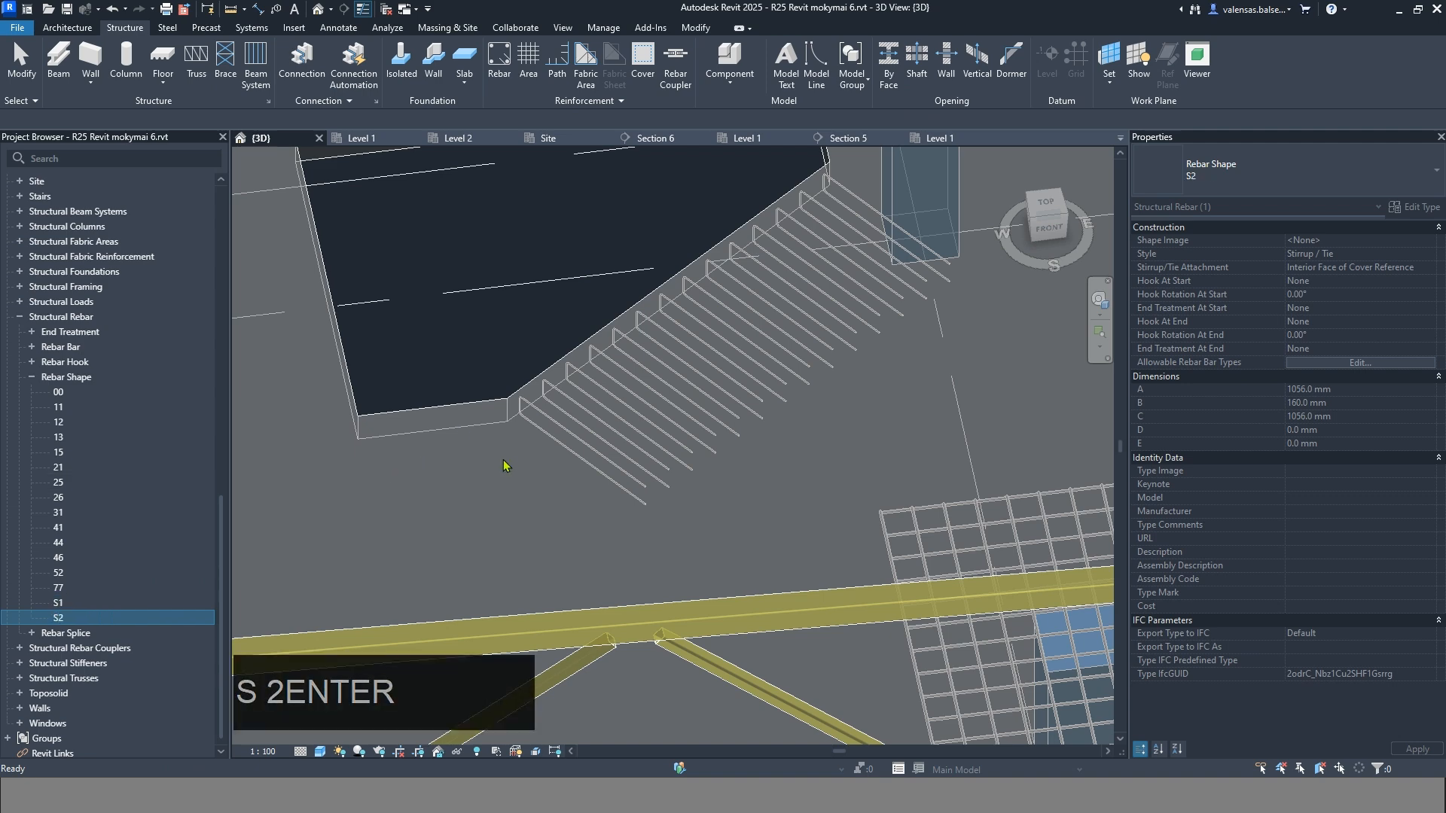
# Open the sloping-edge bar set's S2 shape family for editing and move its A, B and C dimensions clear of the bar lines
pyautogui.click(575, 459)
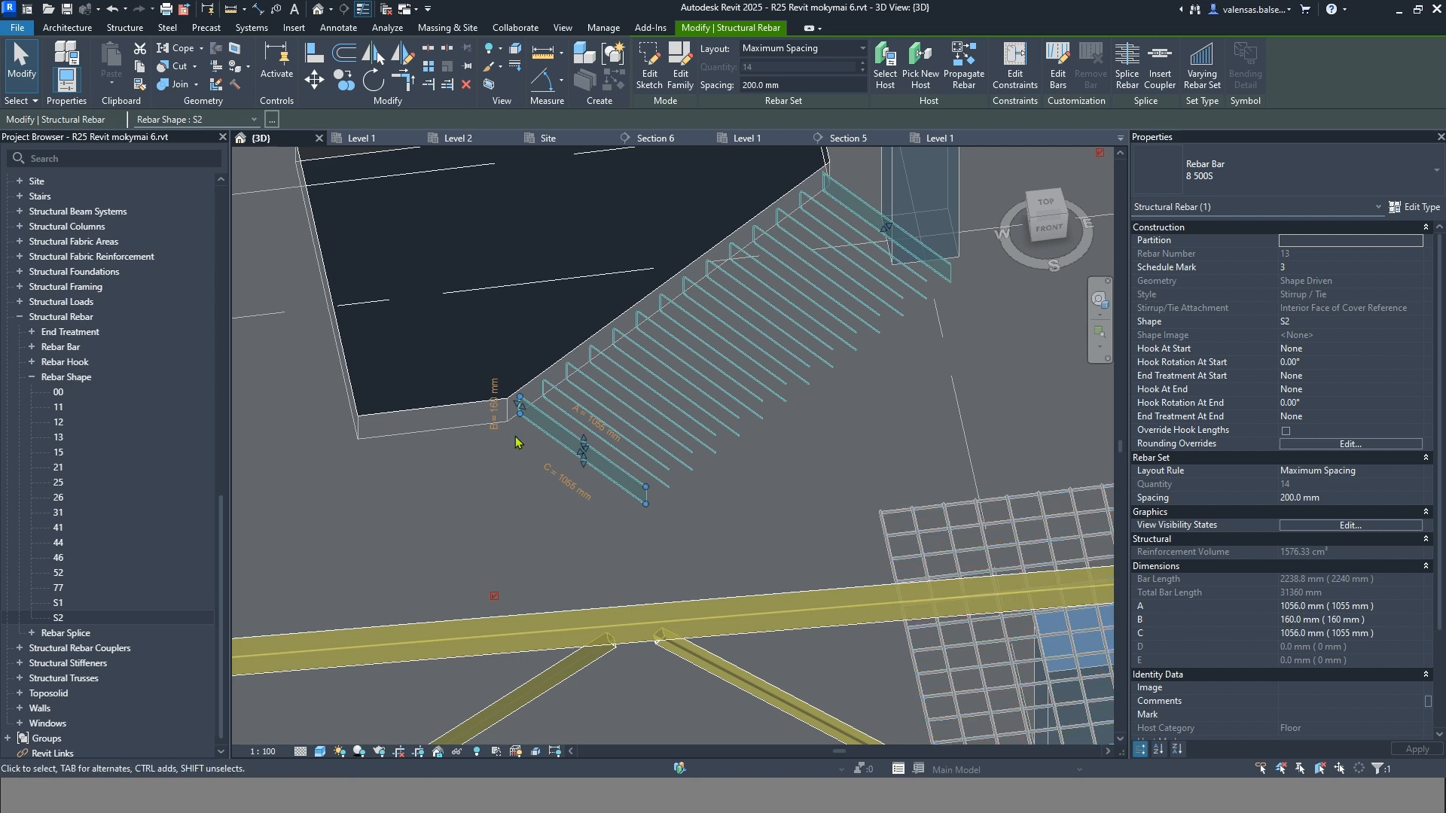
pyautogui.click(1406, 607)
pyautogui.click(1391, 632)
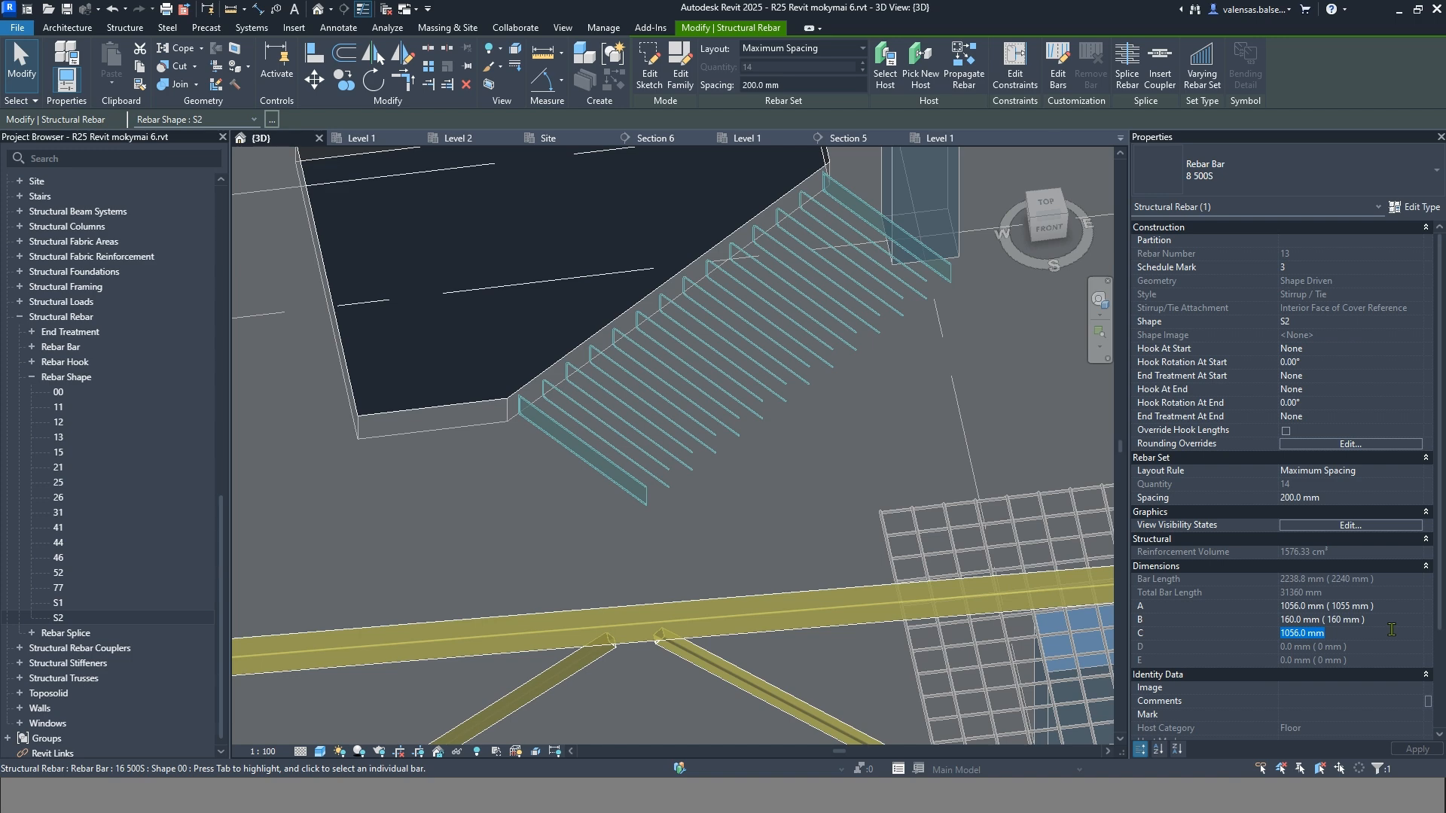
pyautogui.click(680, 87)
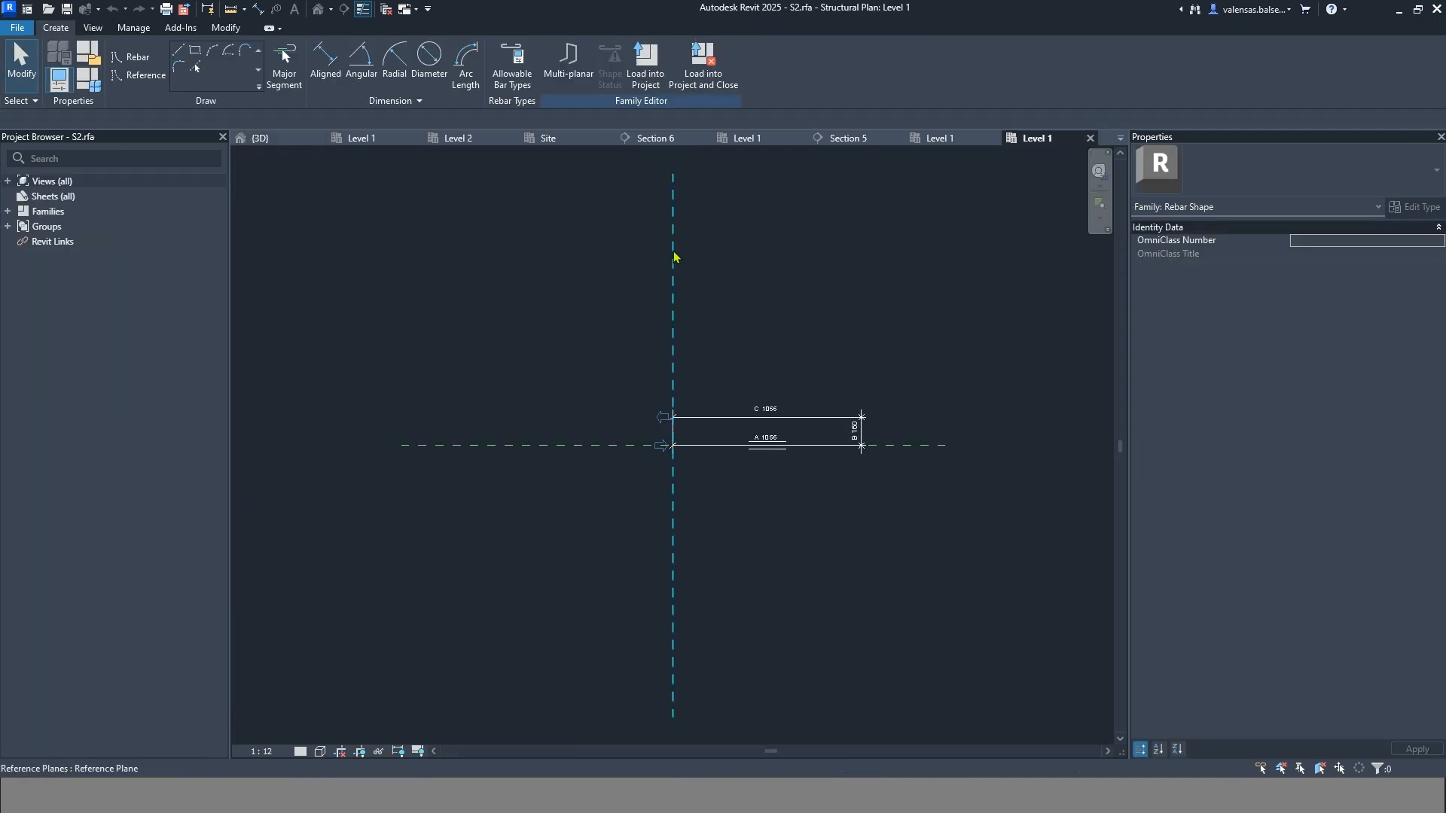
pyautogui.scroll(3, 886, 440)
pyautogui.moveTo(677, 443); pyautogui.dragTo(671, 532)
pyautogui.moveTo(668, 386); pyautogui.dragTo(667, 310)
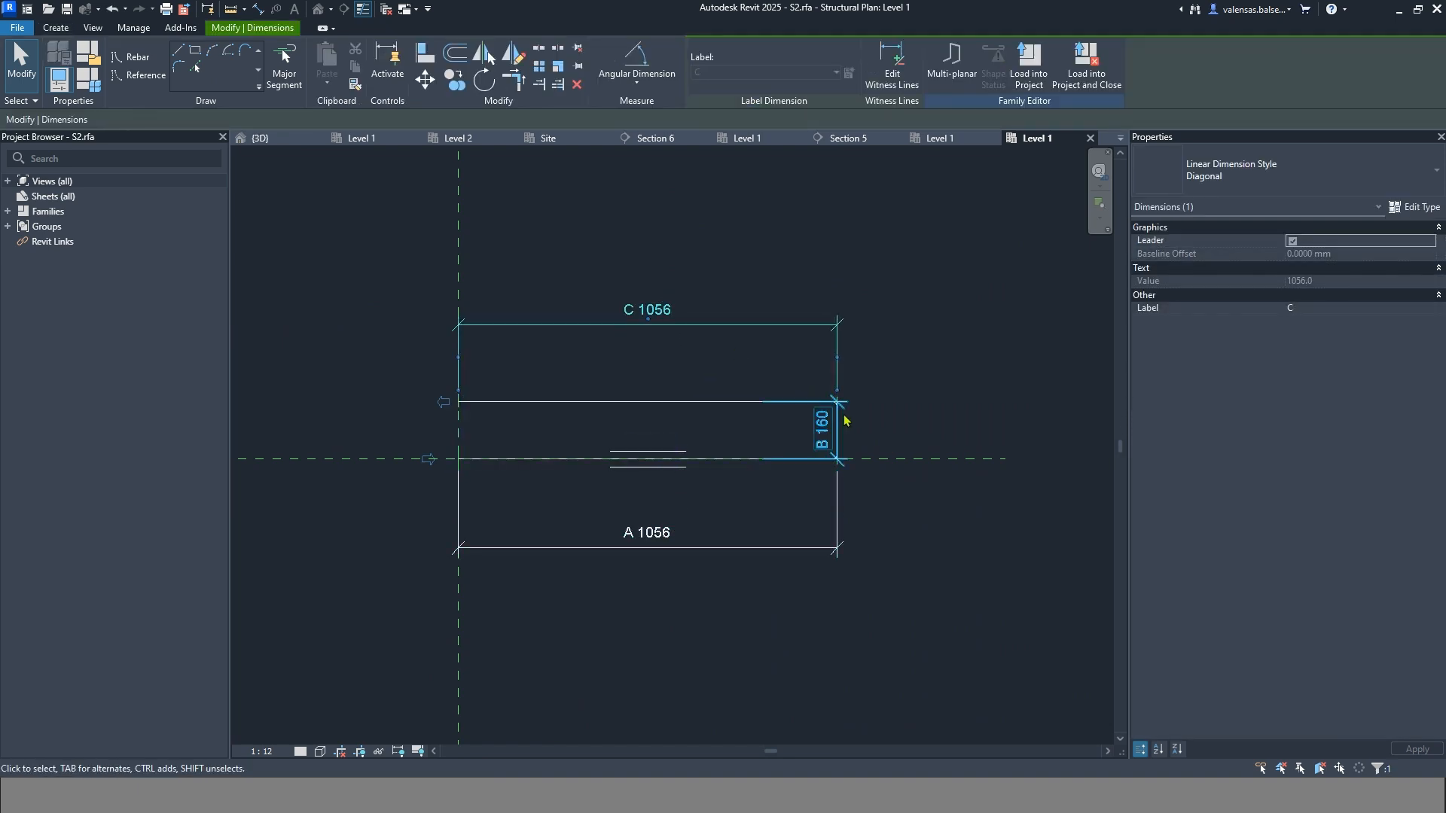
pyautogui.moveTo(825, 433); pyautogui.dragTo(922, 433)
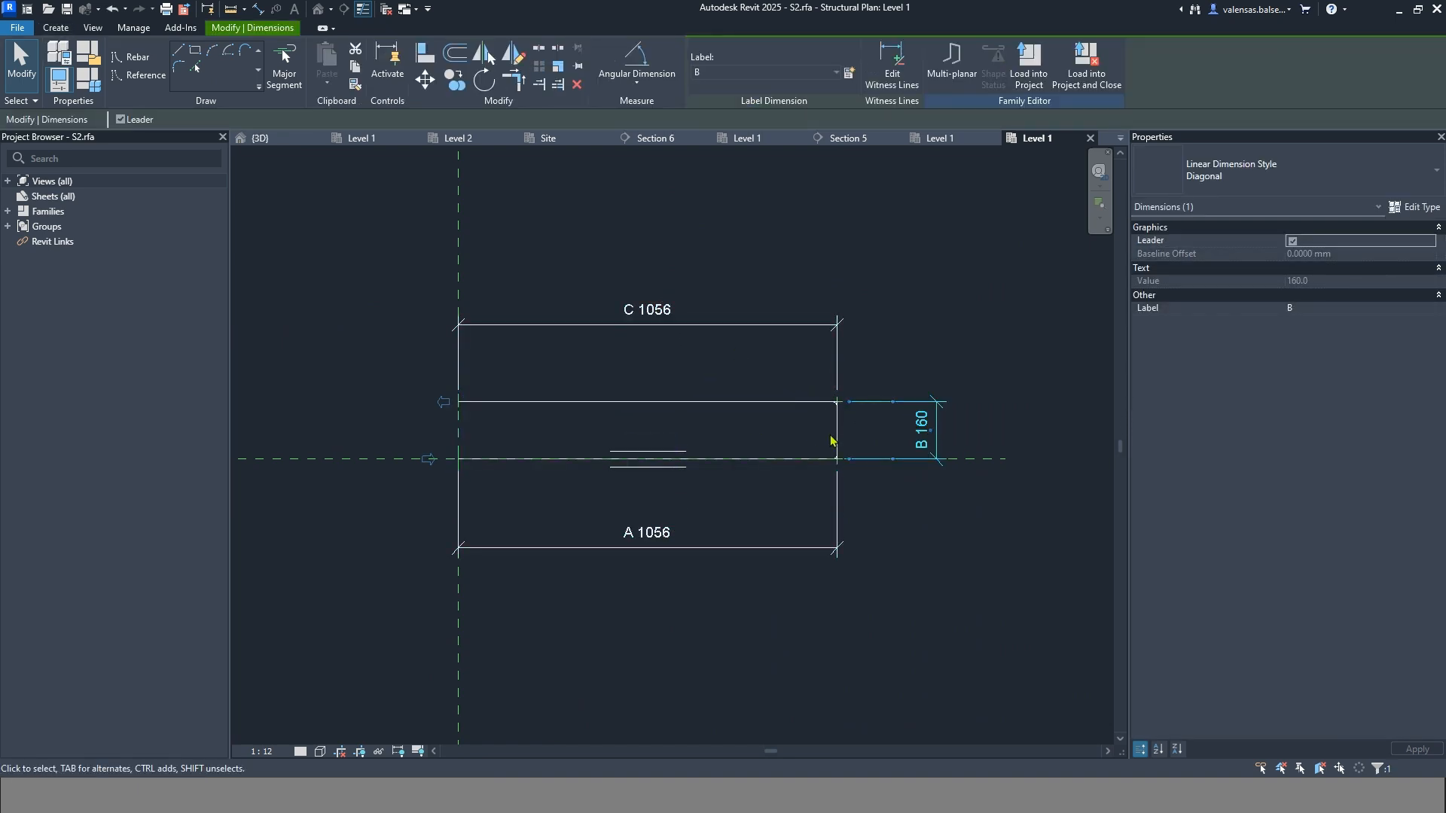
# Change the label of the upper leg's dimension from C to A so both legs share one parameter
pyautogui.click(591, 375)
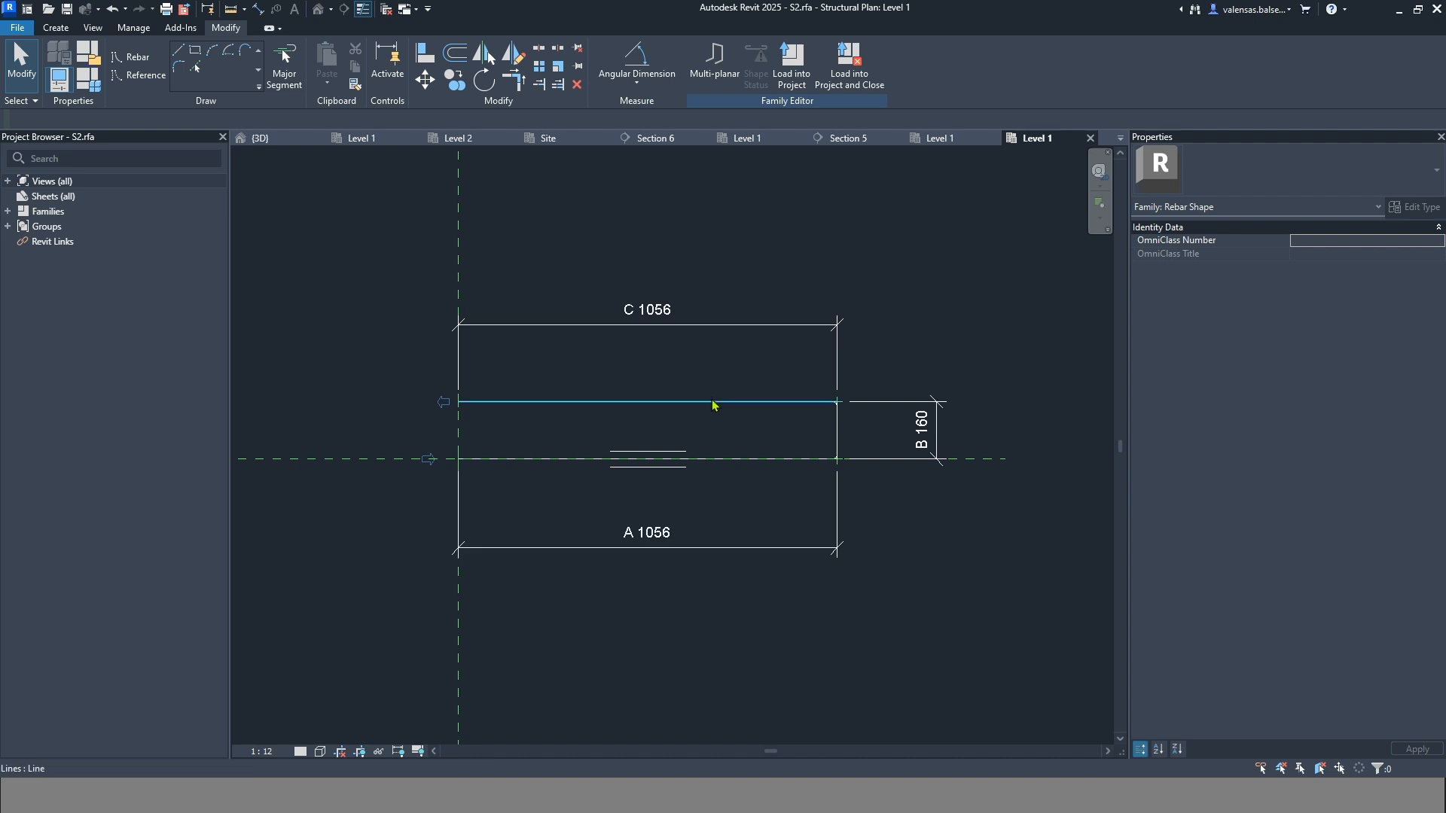
pyautogui.click(694, 333)
pyautogui.click(724, 77)
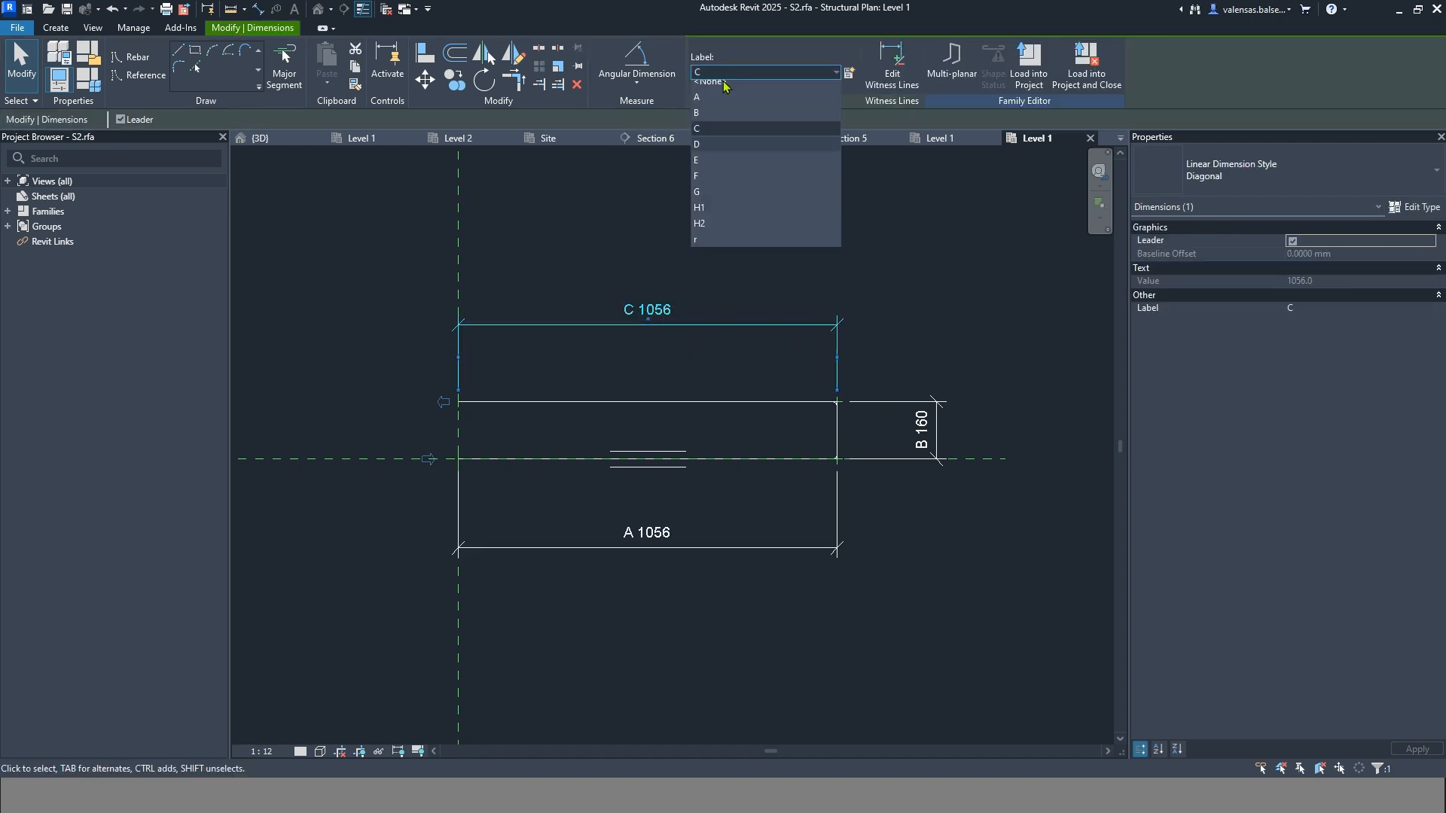
pyautogui.click(712, 96)
pyautogui.click(598, 259)
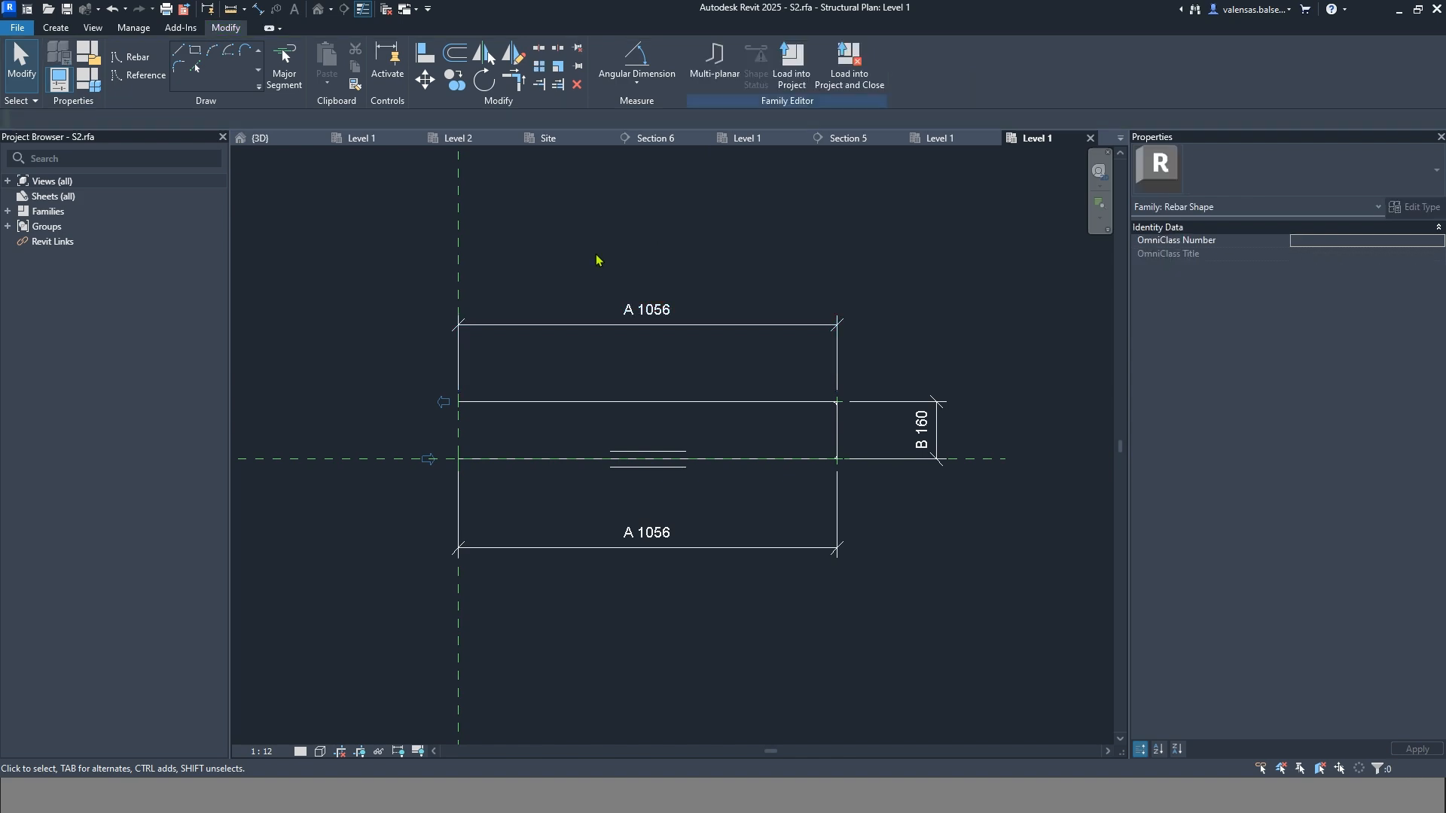
# Set parameter C to 0 mm in the rebar shape parameters
pyautogui.click(93, 82)
pyautogui.scroll(-5, 727, 401)
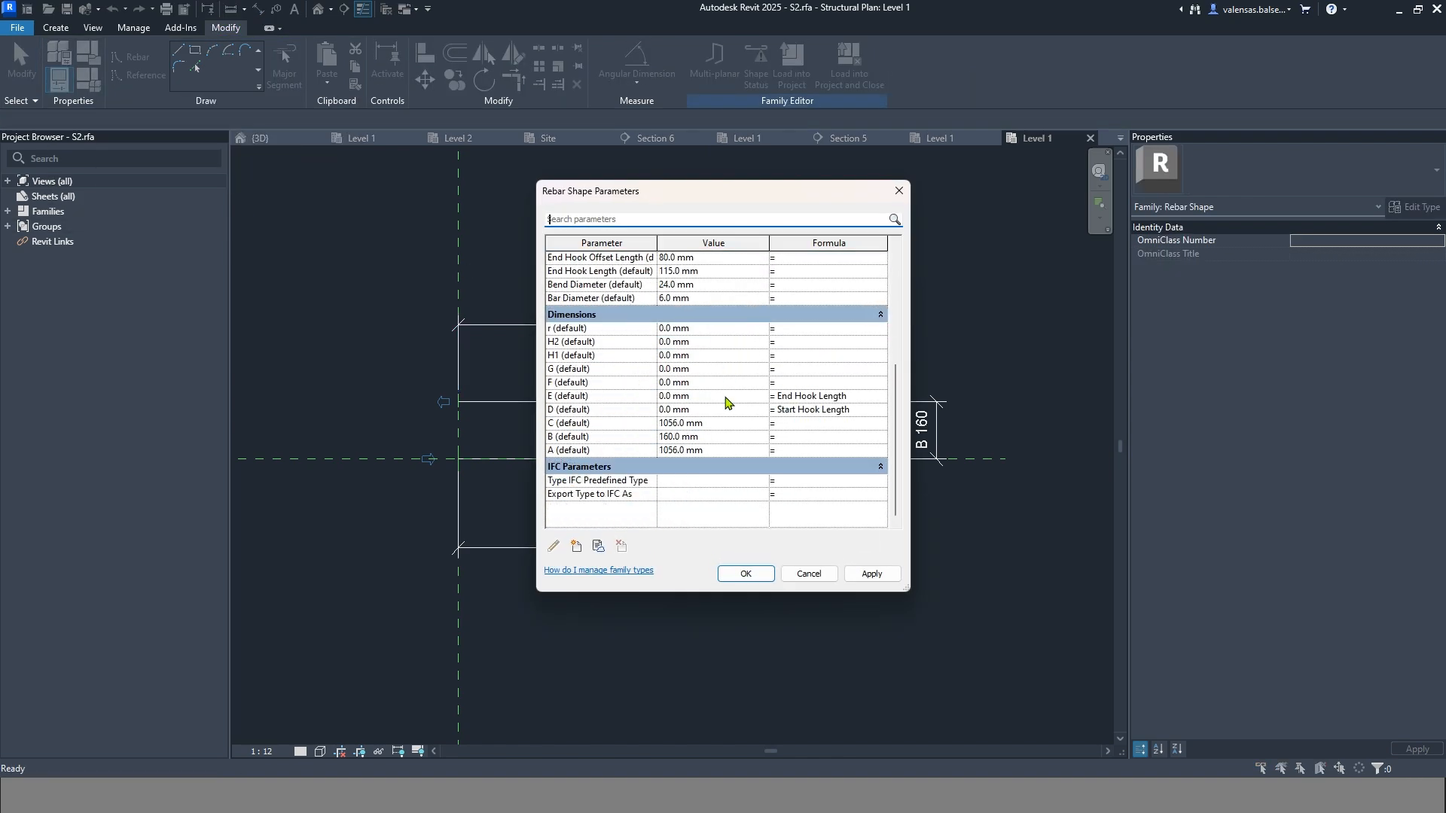
pyautogui.click(726, 423)
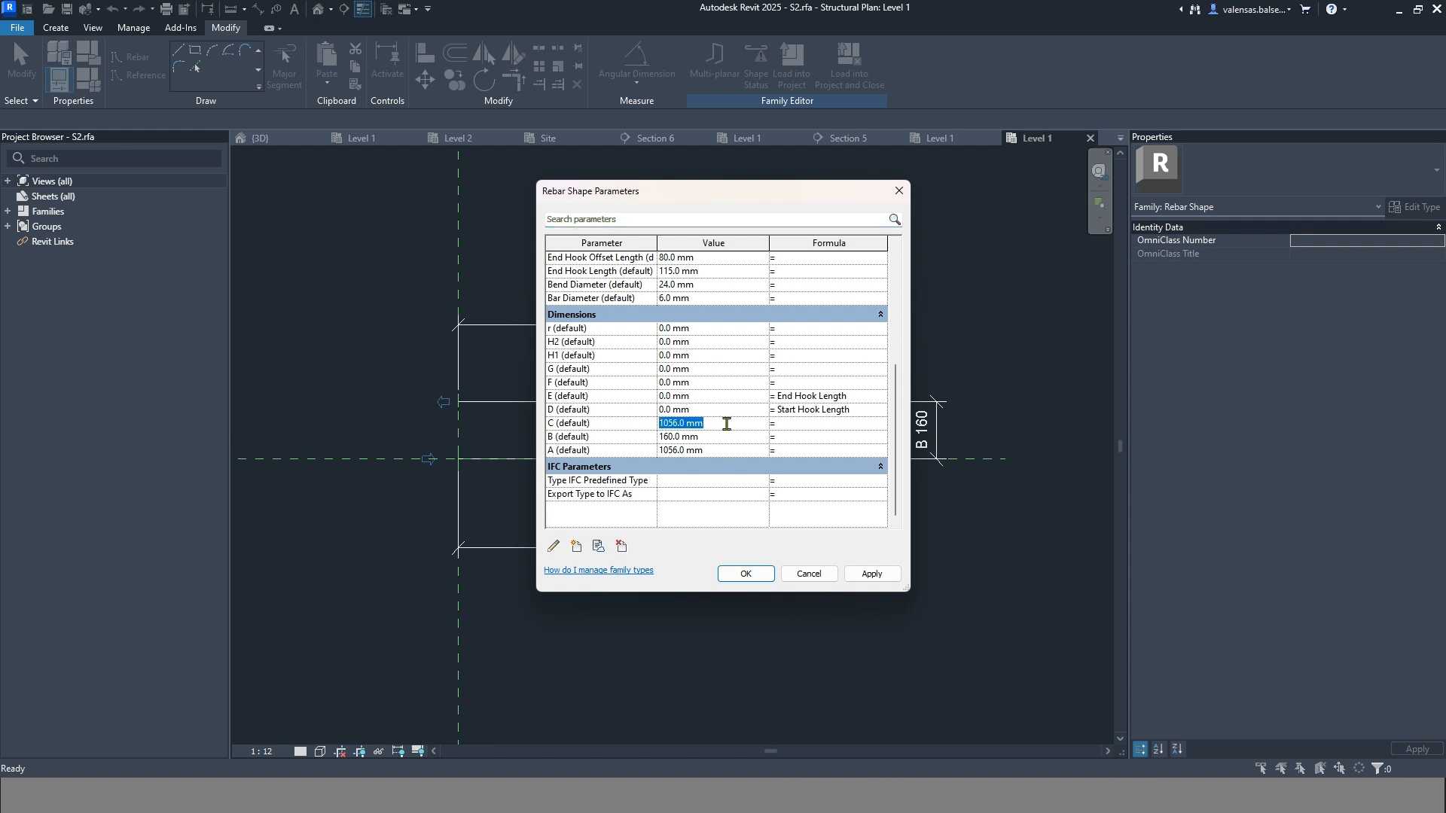
pyautogui.write('0')
pyautogui.press('Return')
pyautogui.click(747, 573)
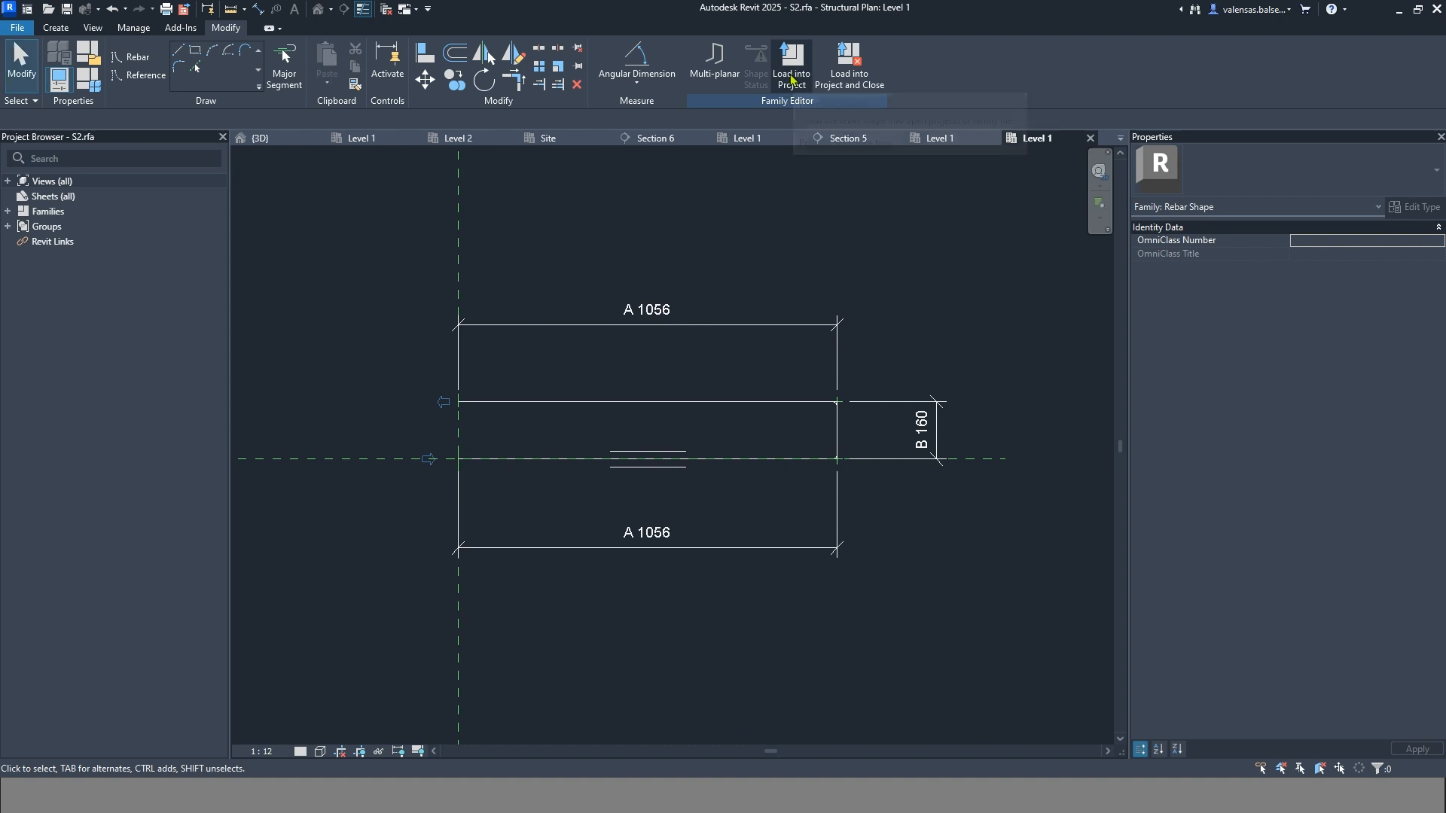
# Load the S2 shape into the R25 Revit mokymai 6.rvt project, overwriting the existing version and its parameter values
pyautogui.click(792, 64)
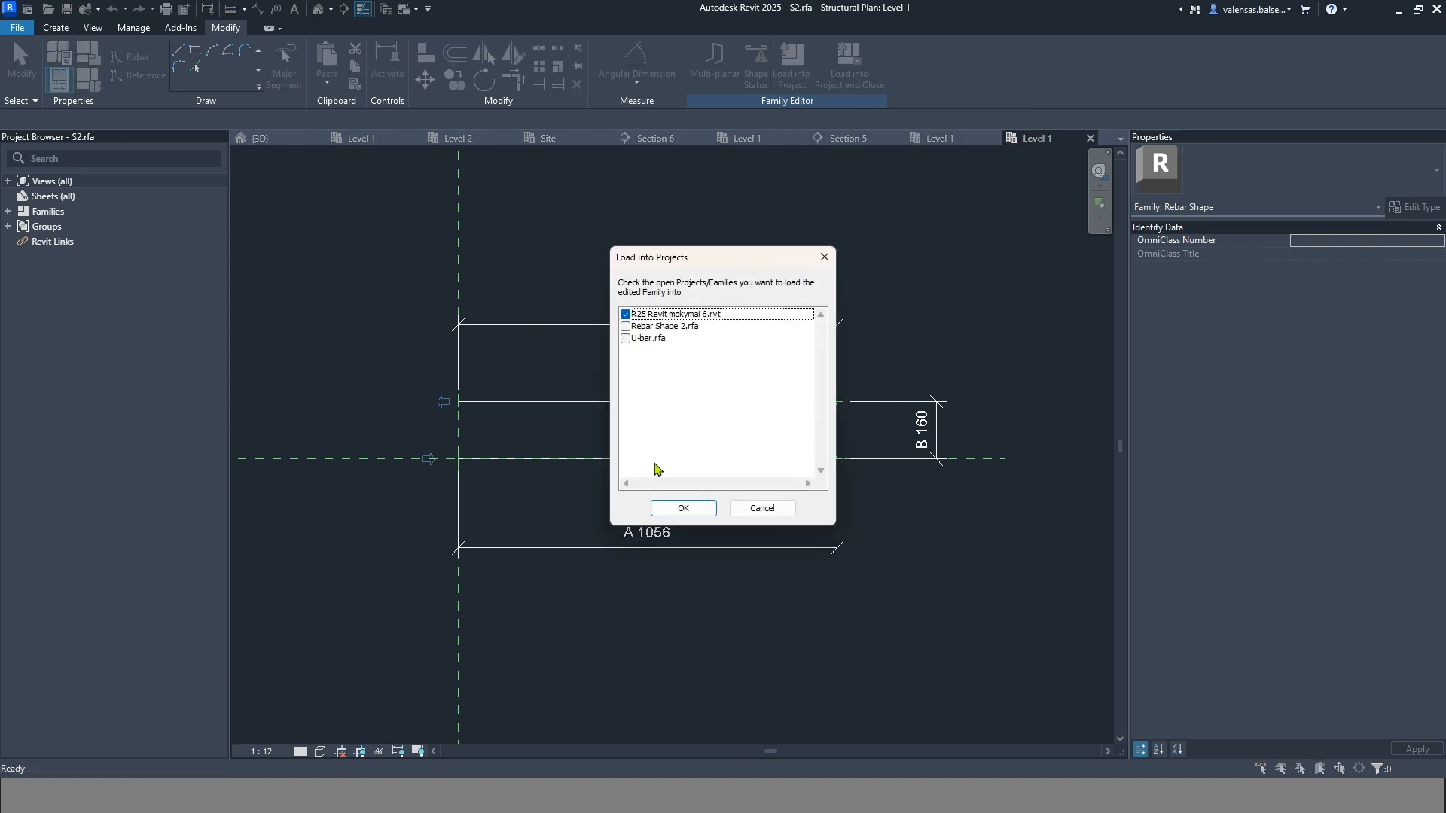
pyautogui.click(680, 511)
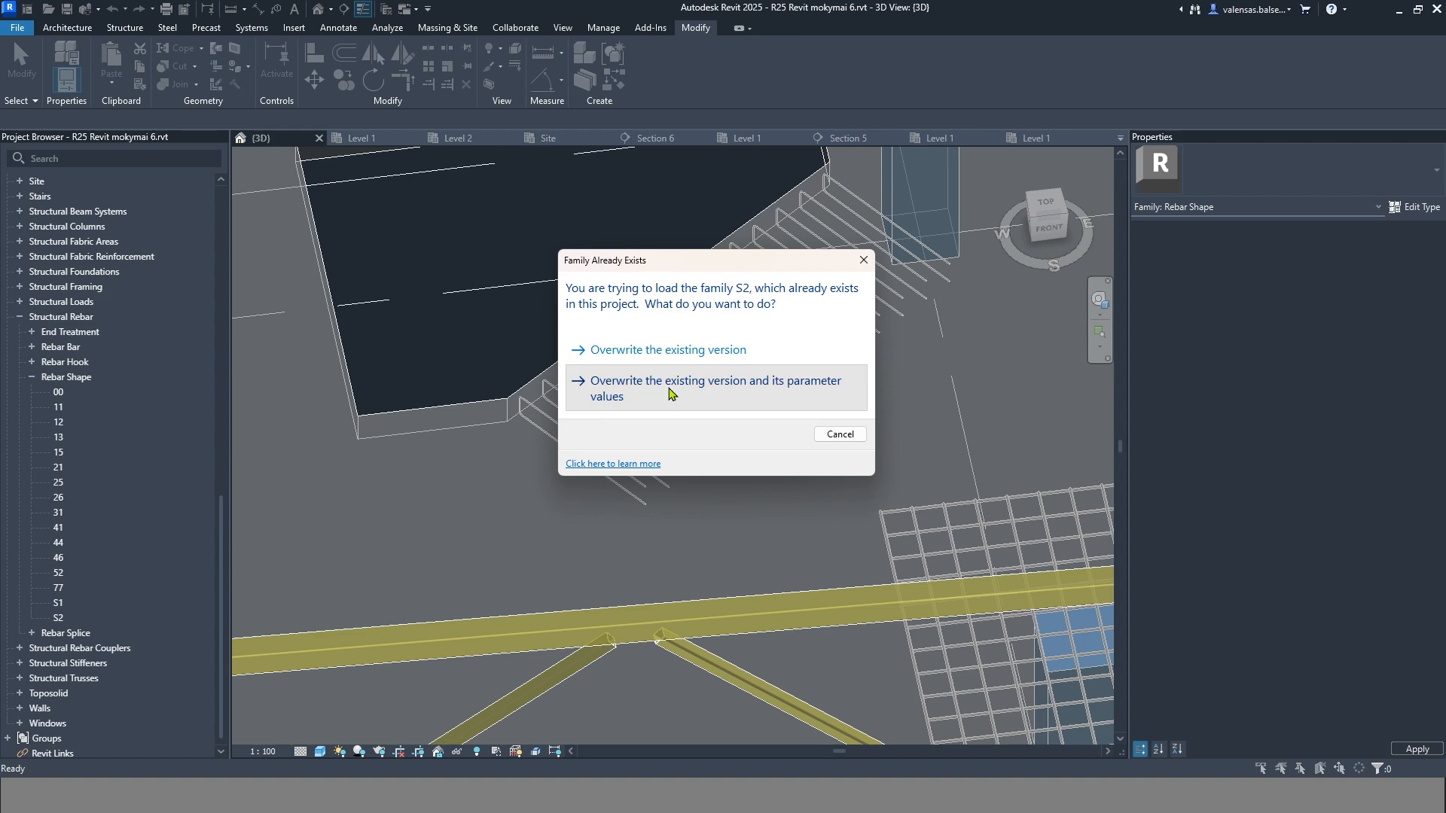
pyautogui.click(668, 564)
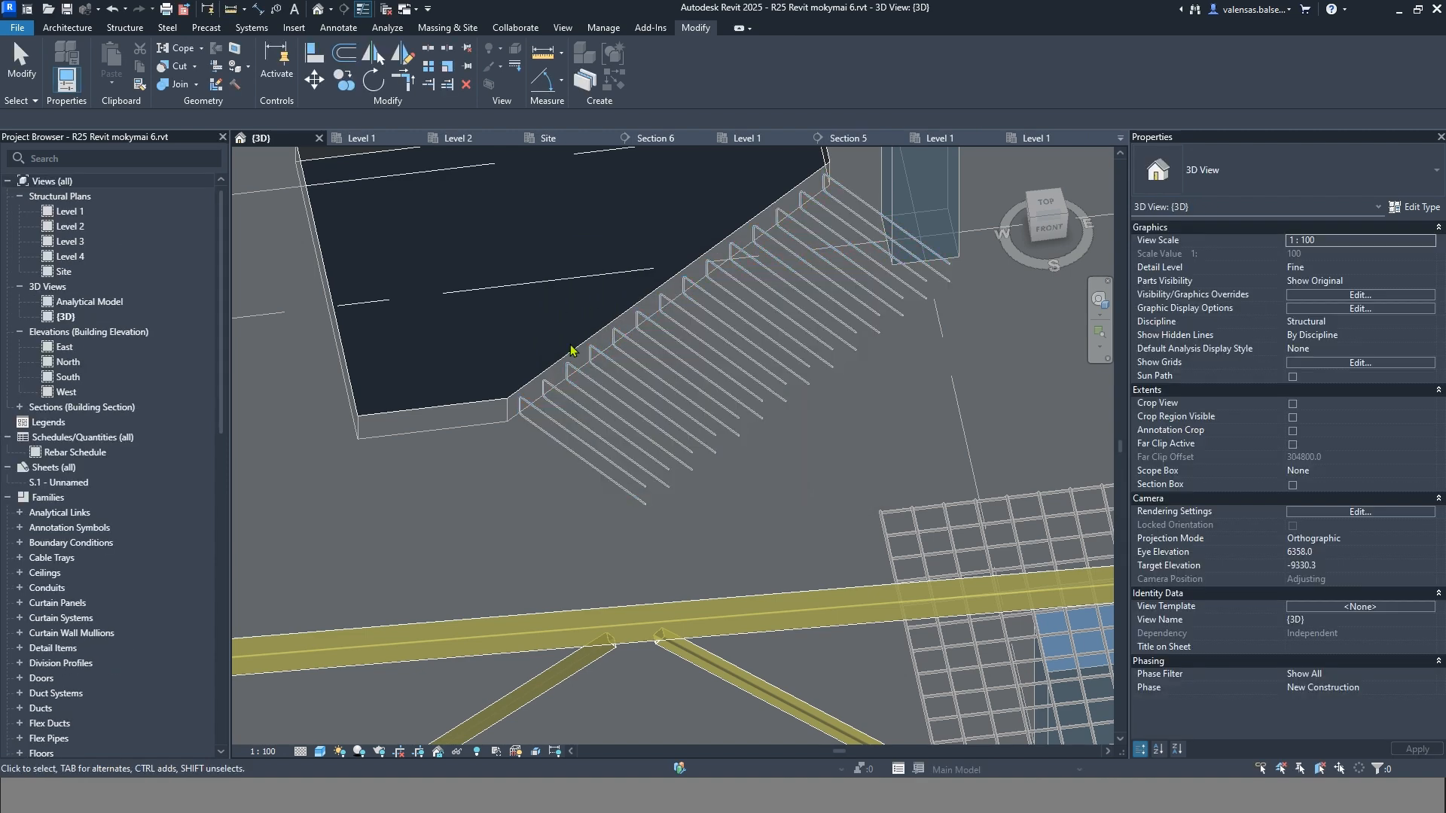
# Select the sloping-edge bar set and set its leg length A to 800 mm
pyautogui.click(674, 339)
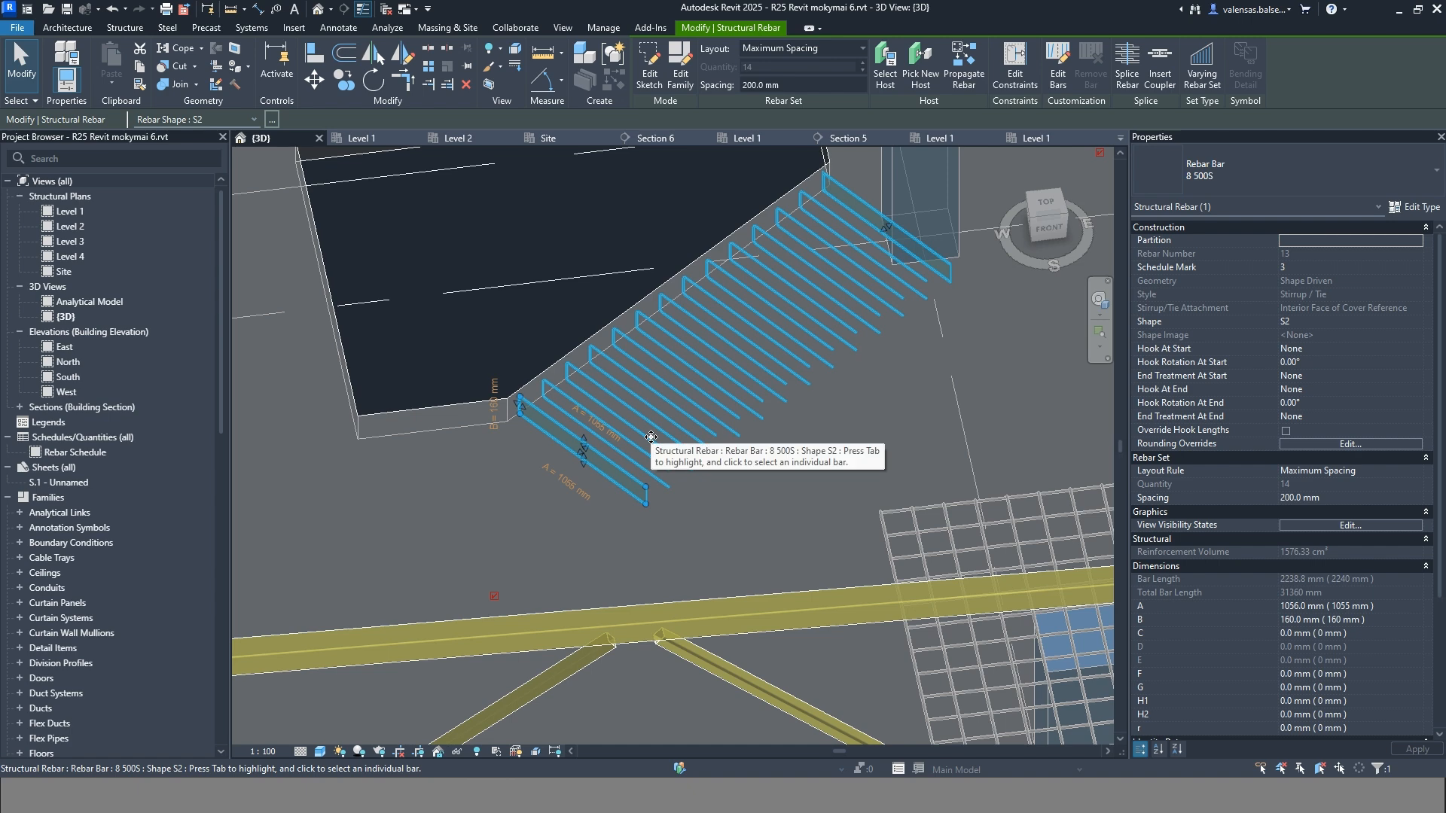
pyautogui.click(1359, 636)
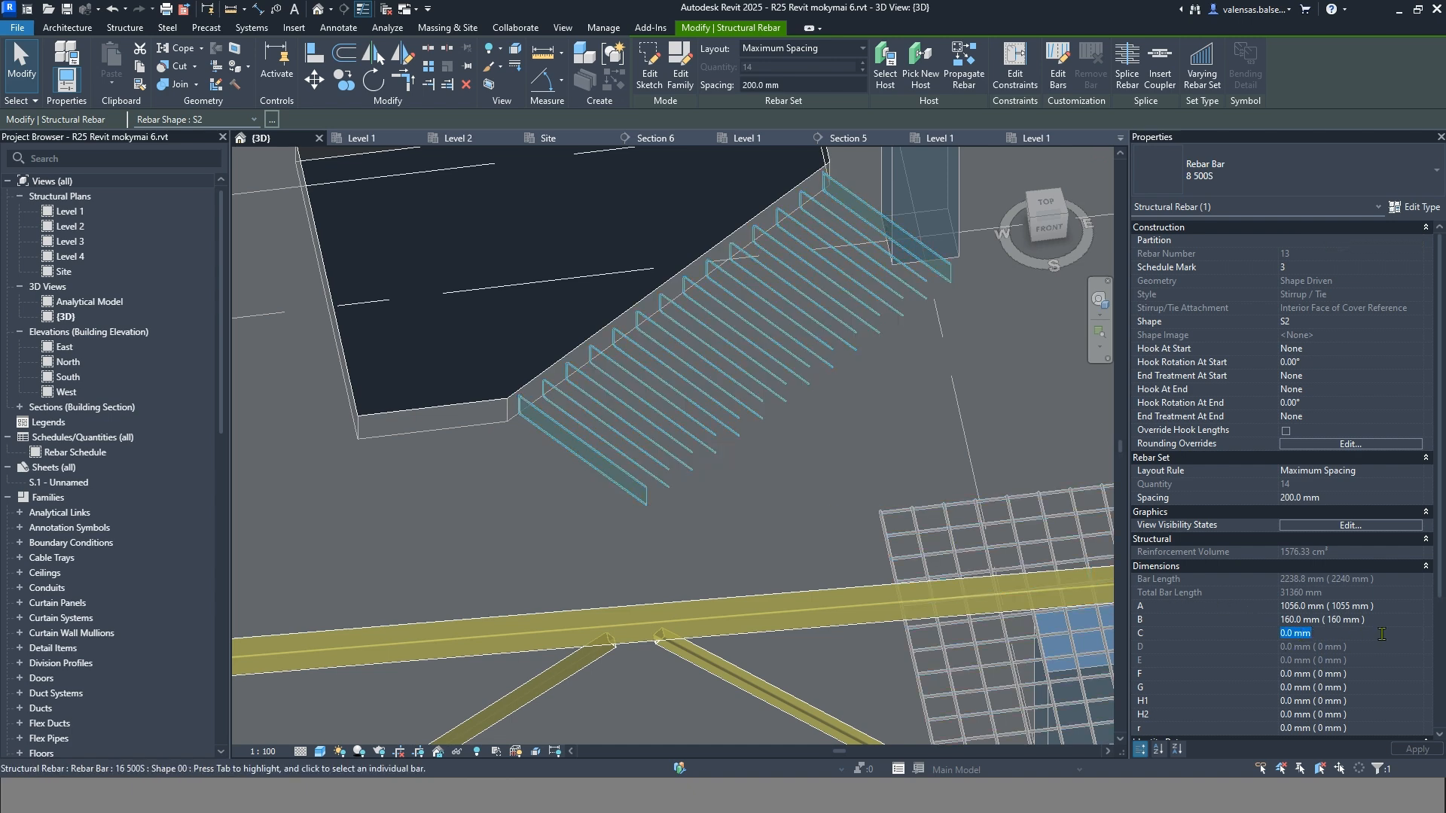
pyautogui.click(1386, 607)
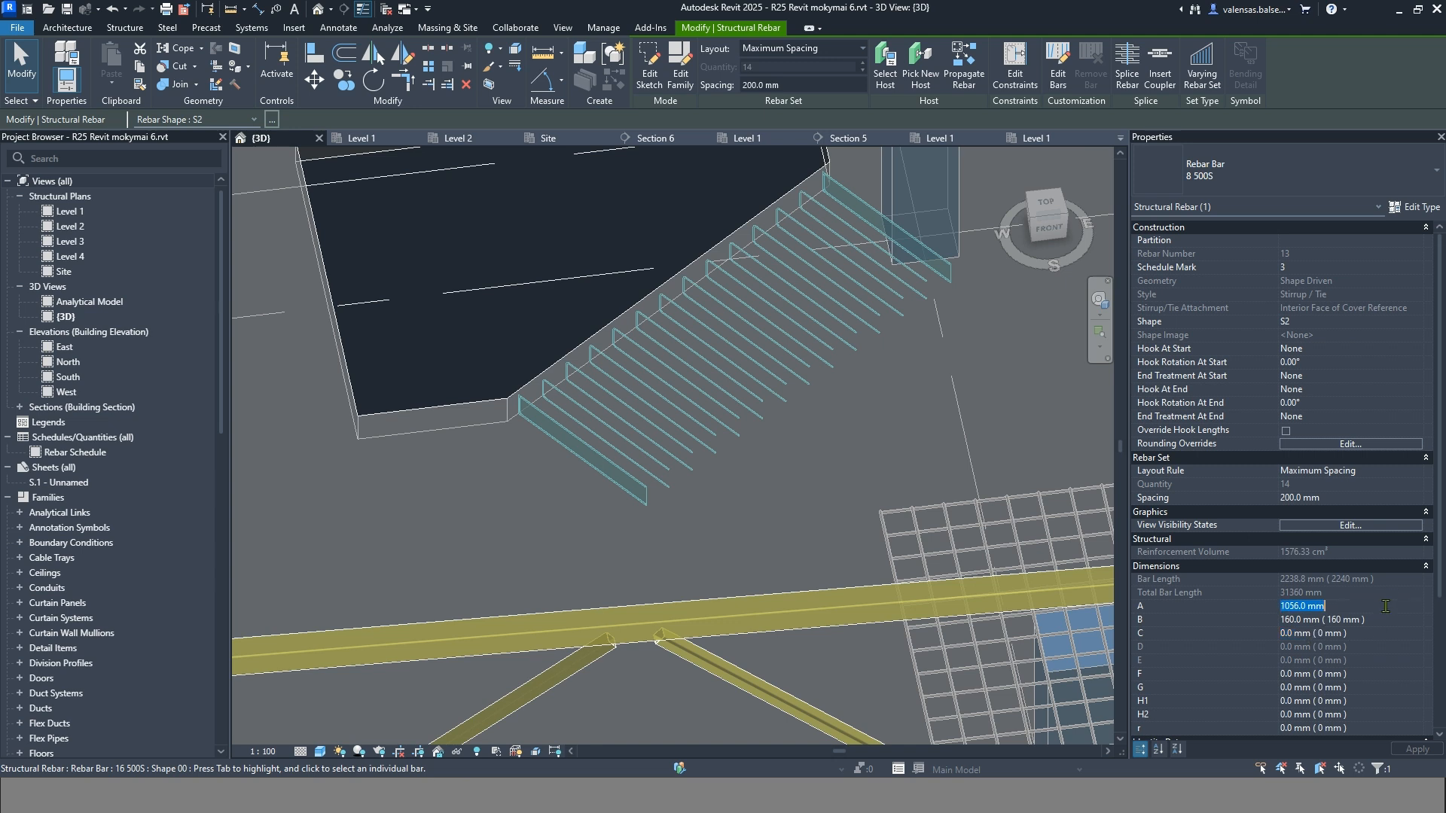
pyautogui.write('800')
pyautogui.press('Return')
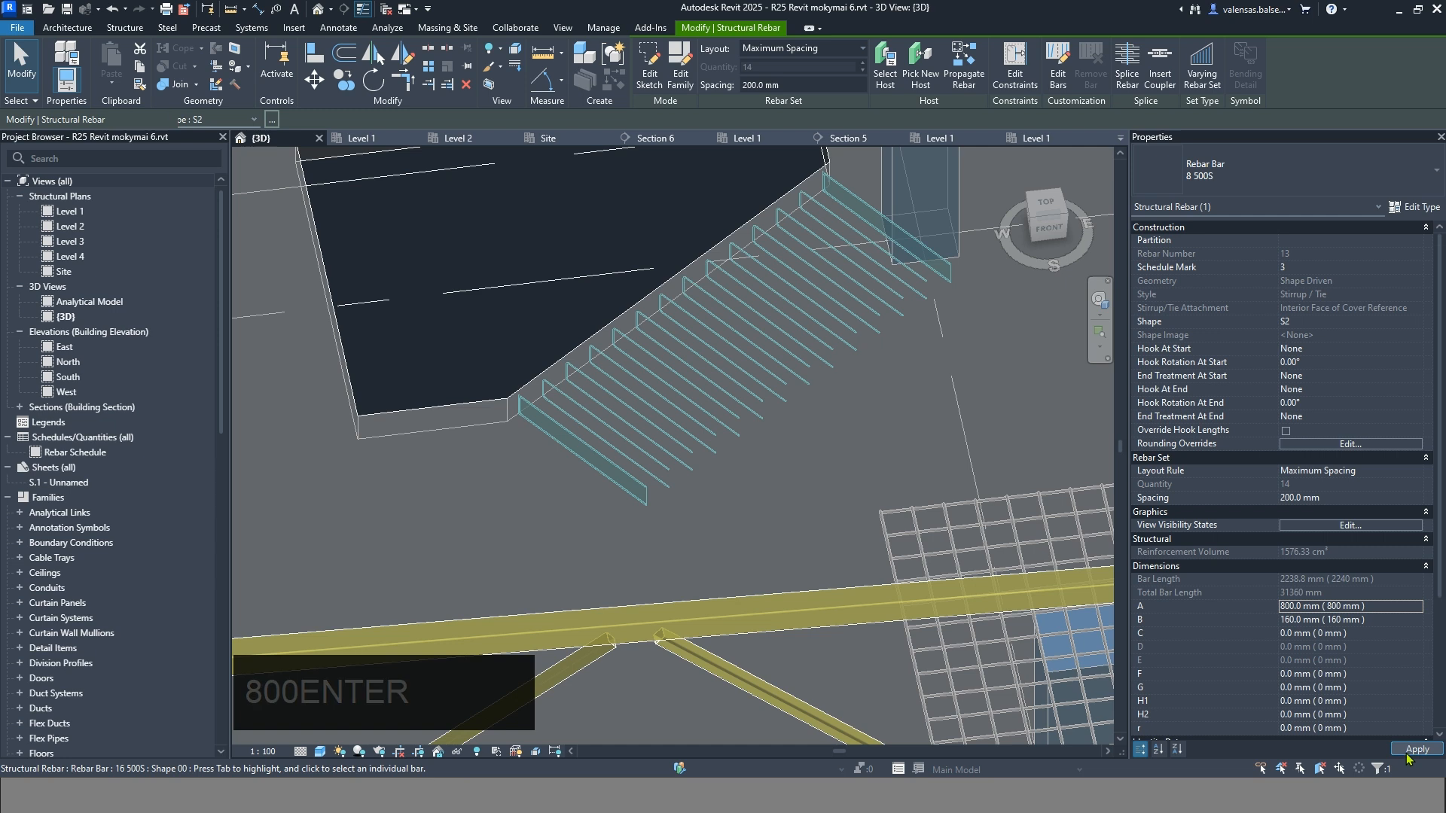
pyautogui.click(1414, 749)
# Set leg length A of the sloping-edge bar set to 600 mm
pyautogui.click(1398, 606)
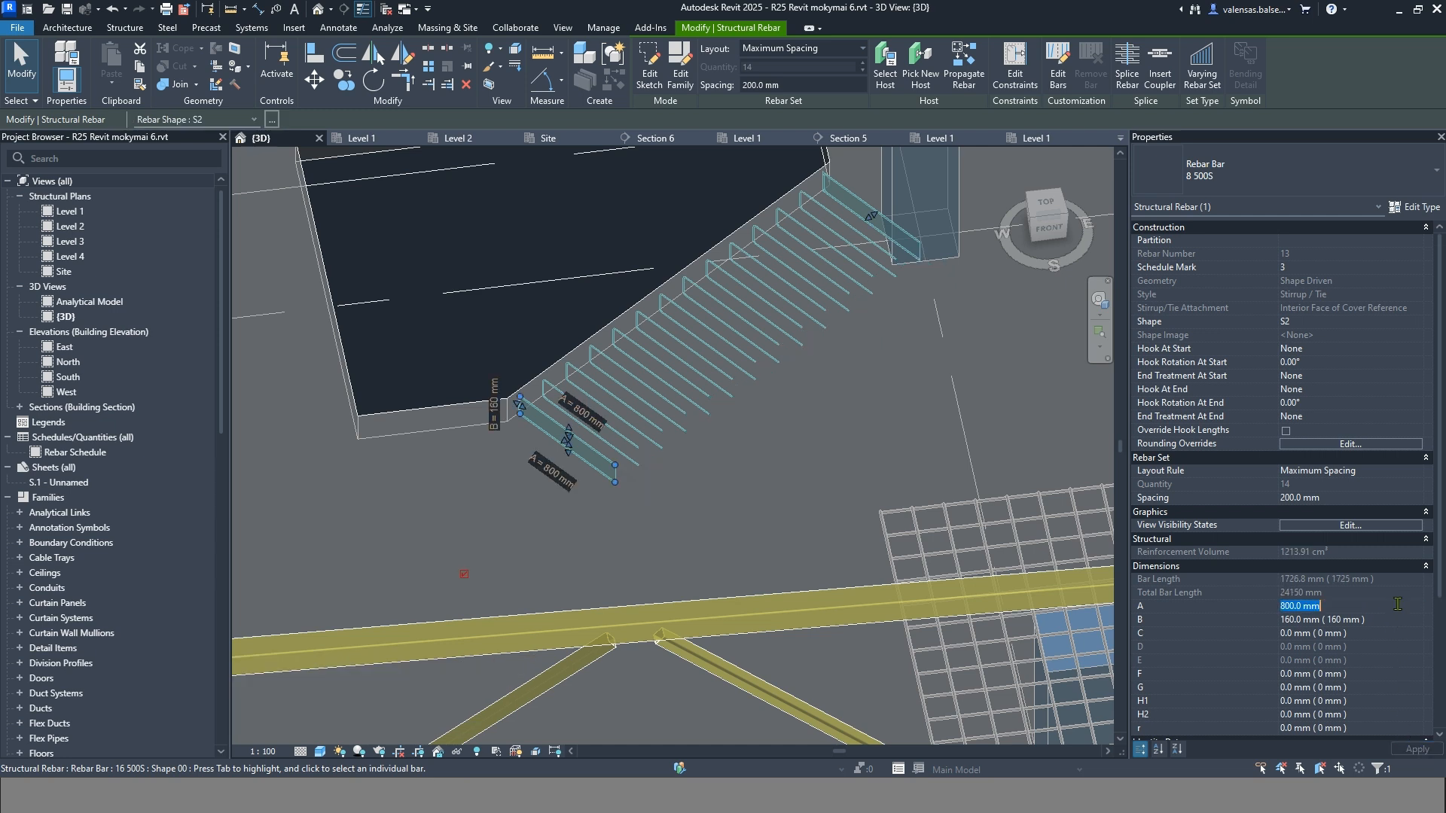
pyautogui.write('600')
pyautogui.press('Return')
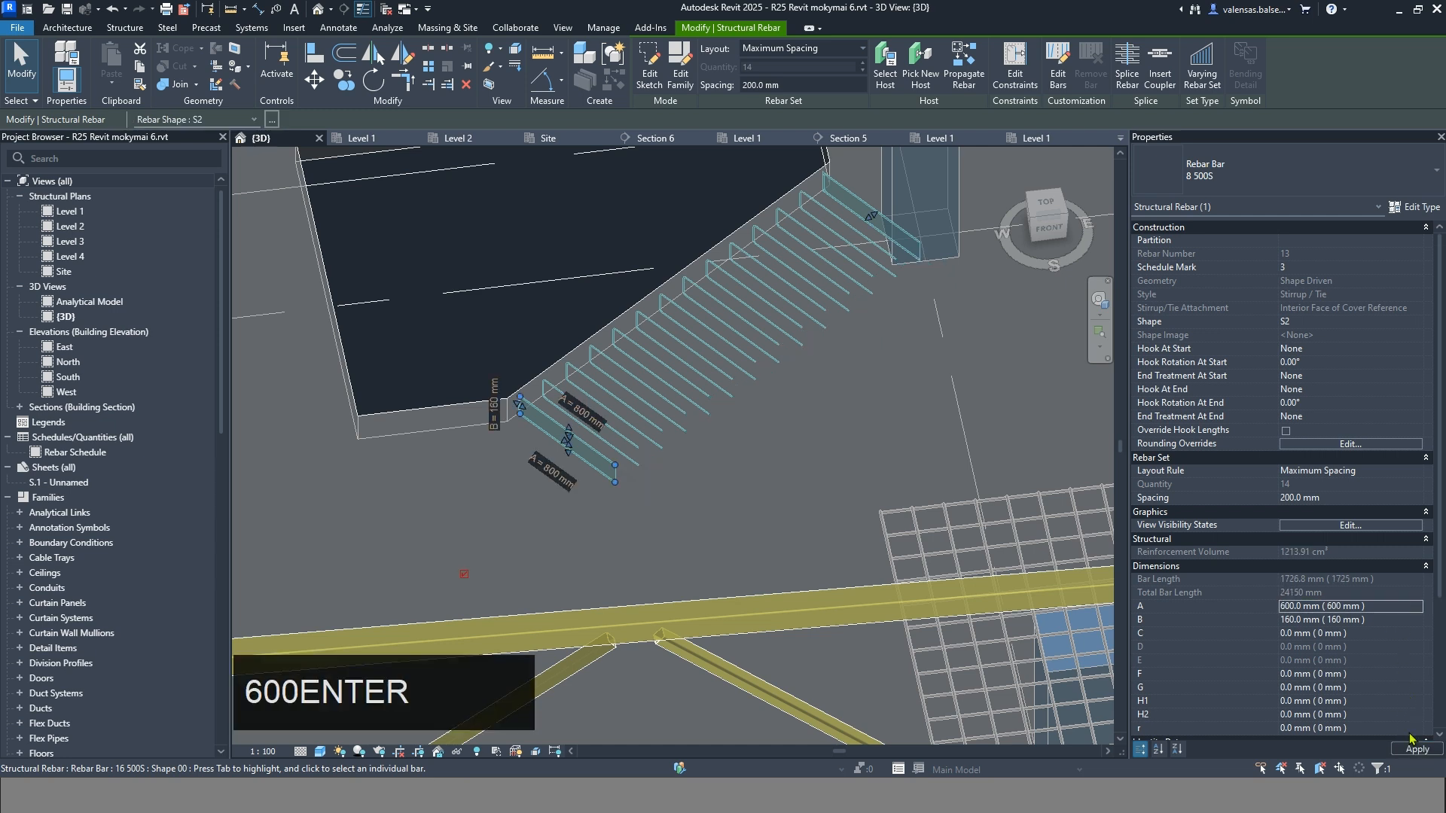
pyautogui.click(1413, 749)
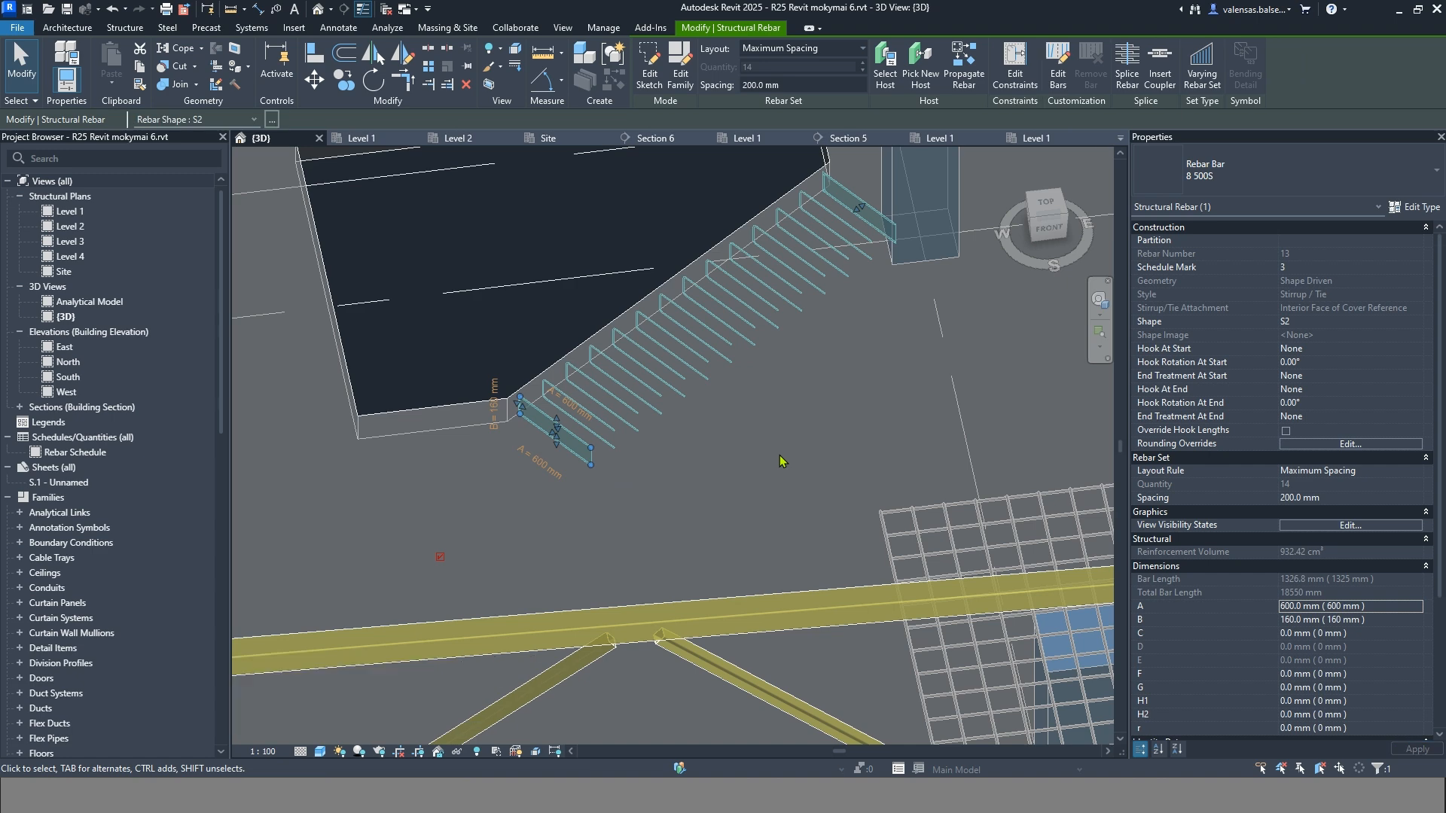
# Start placing rebar in the Level 2 plan with bar type 8 500S and rebar shape S2
pyautogui.keyDown('shift'); pyautogui.moveTo(747, 455); pyautogui.dragTo(750, 506, button='middle'); pyautogui.keyUp('shift')
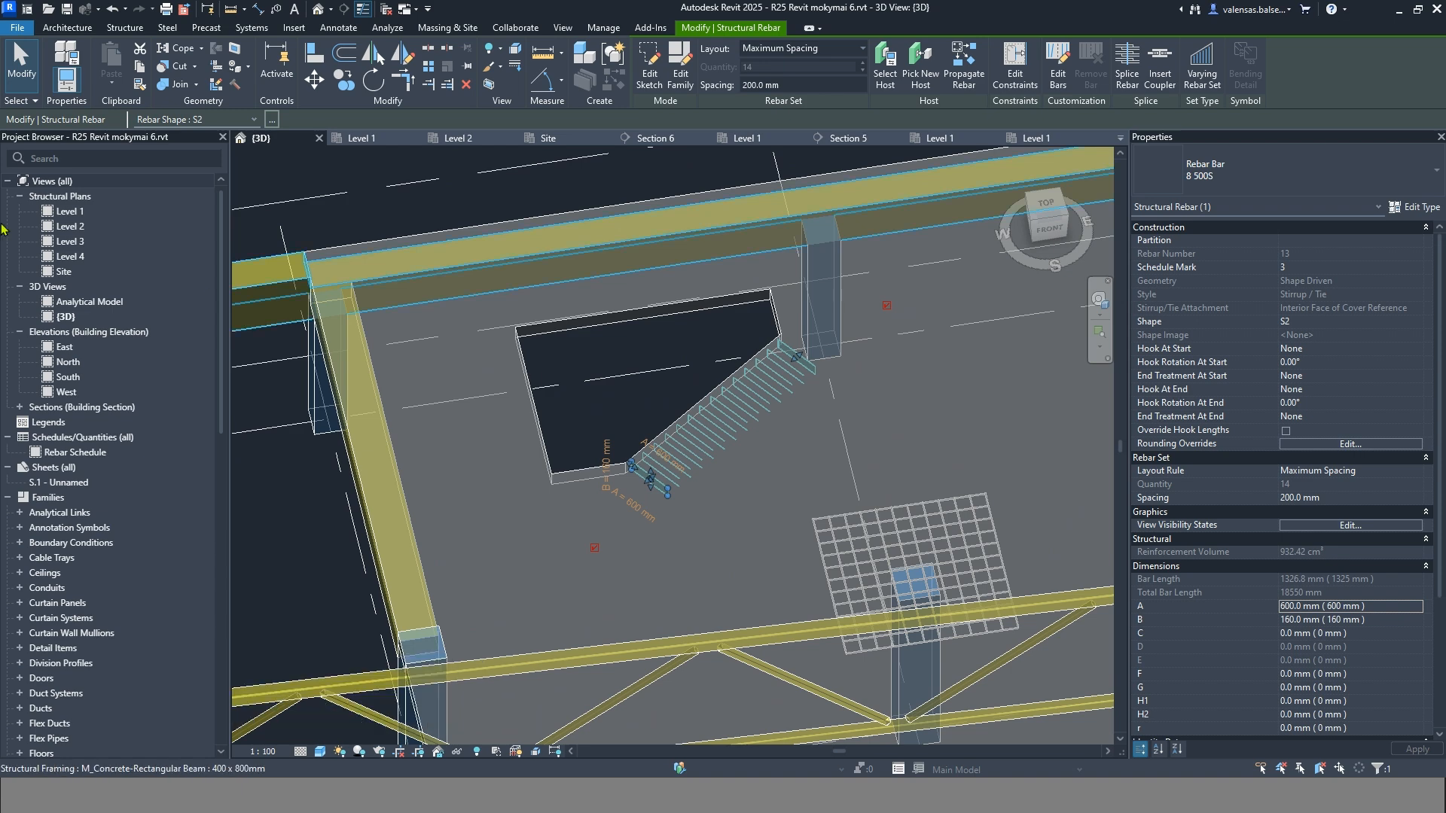
pyautogui.doubleClick(54, 228)
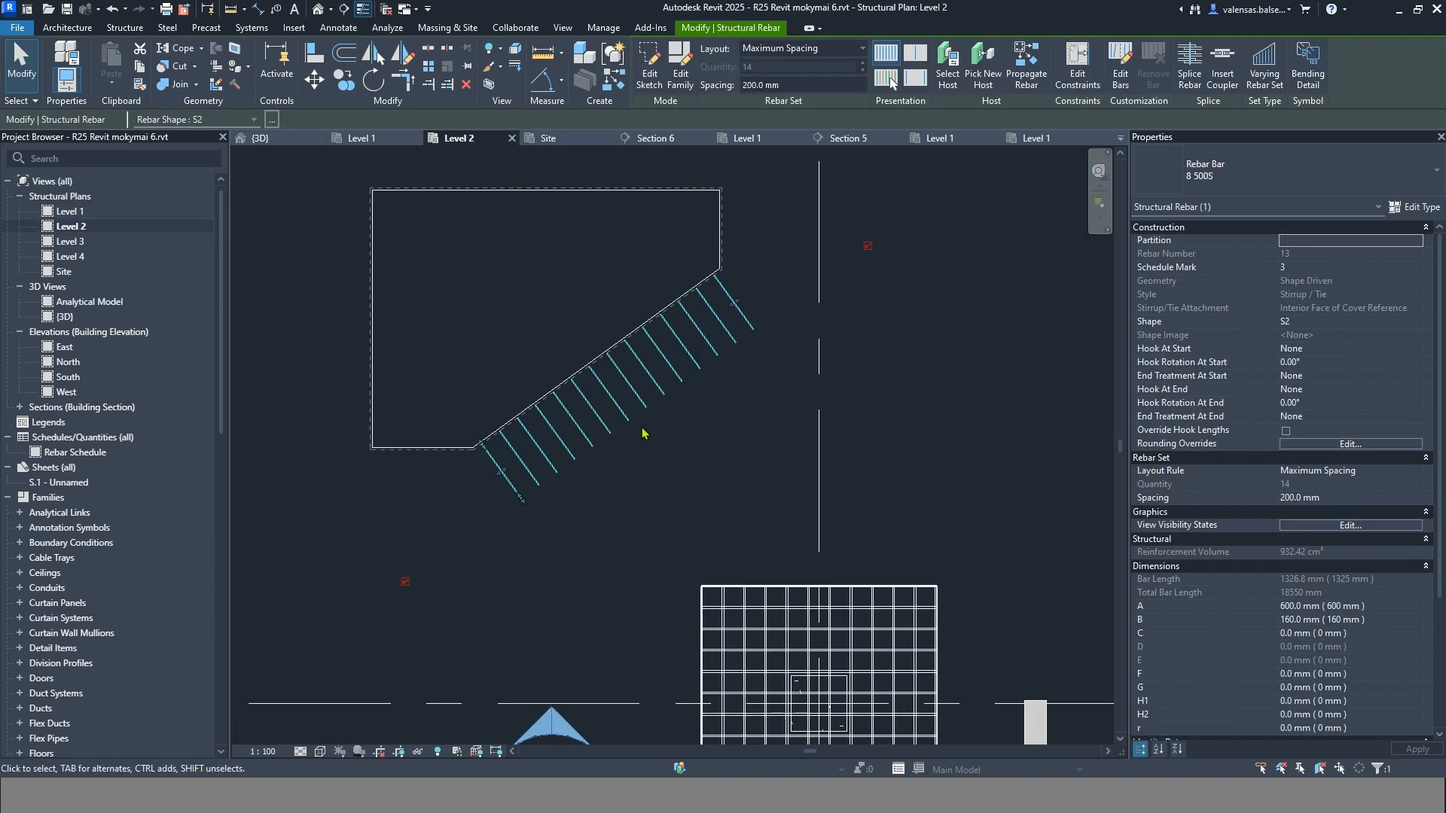
pyautogui.click(125, 27)
pyautogui.click(497, 66)
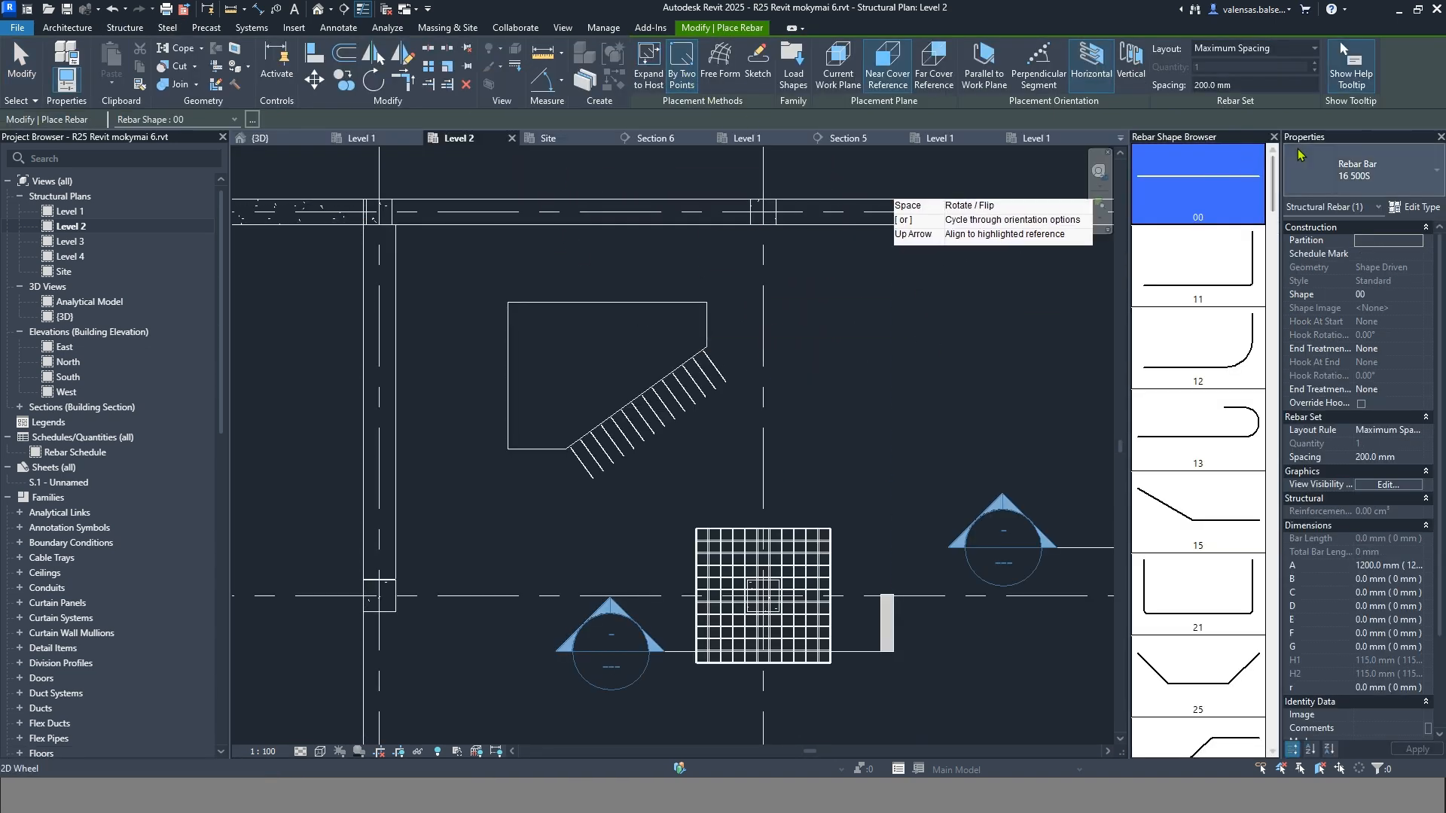
pyautogui.click(1360, 174)
pyautogui.scroll(4, 1354, 356)
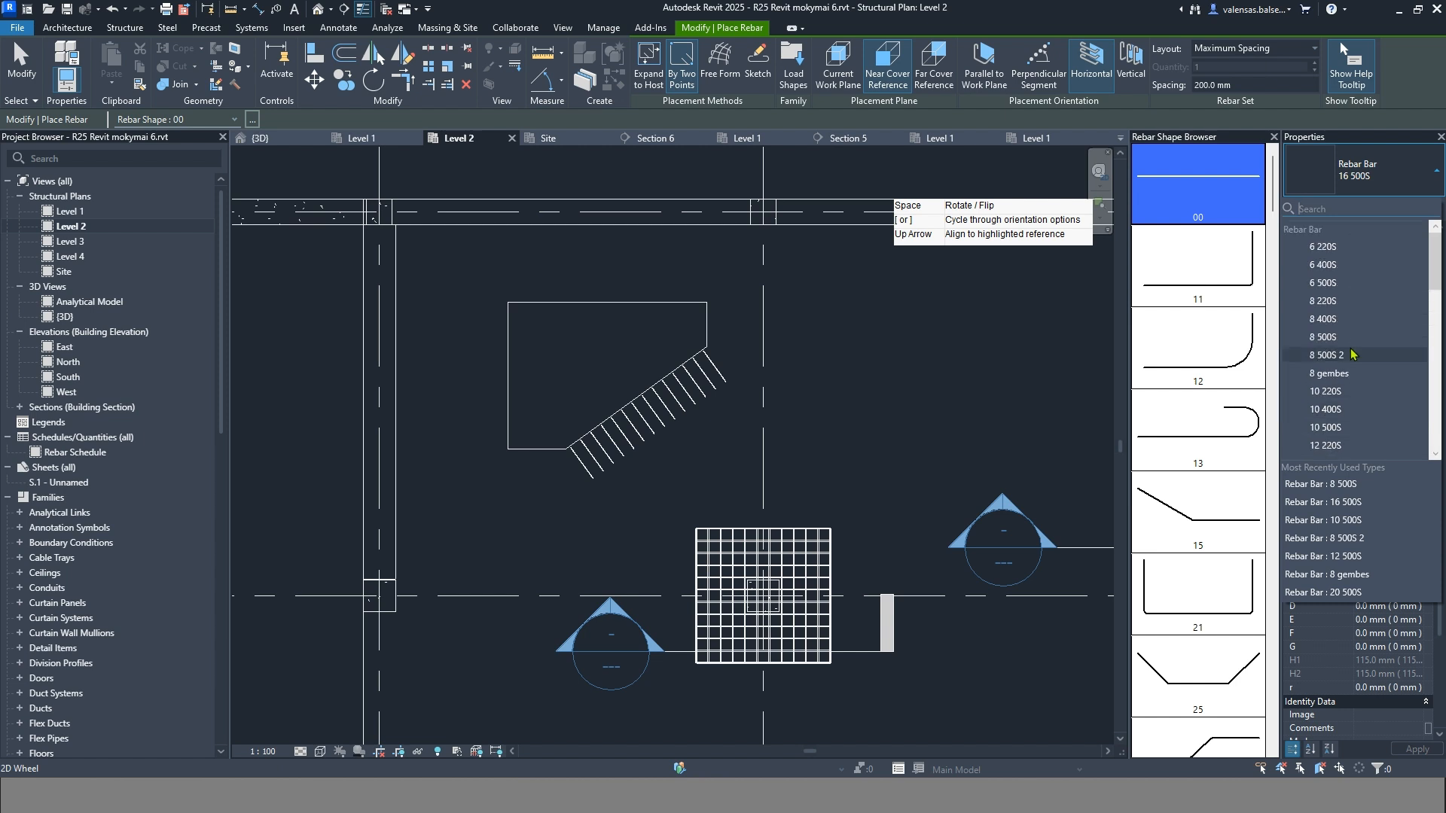
pyautogui.click(1352, 340)
pyautogui.scroll(-10, 1192, 368)
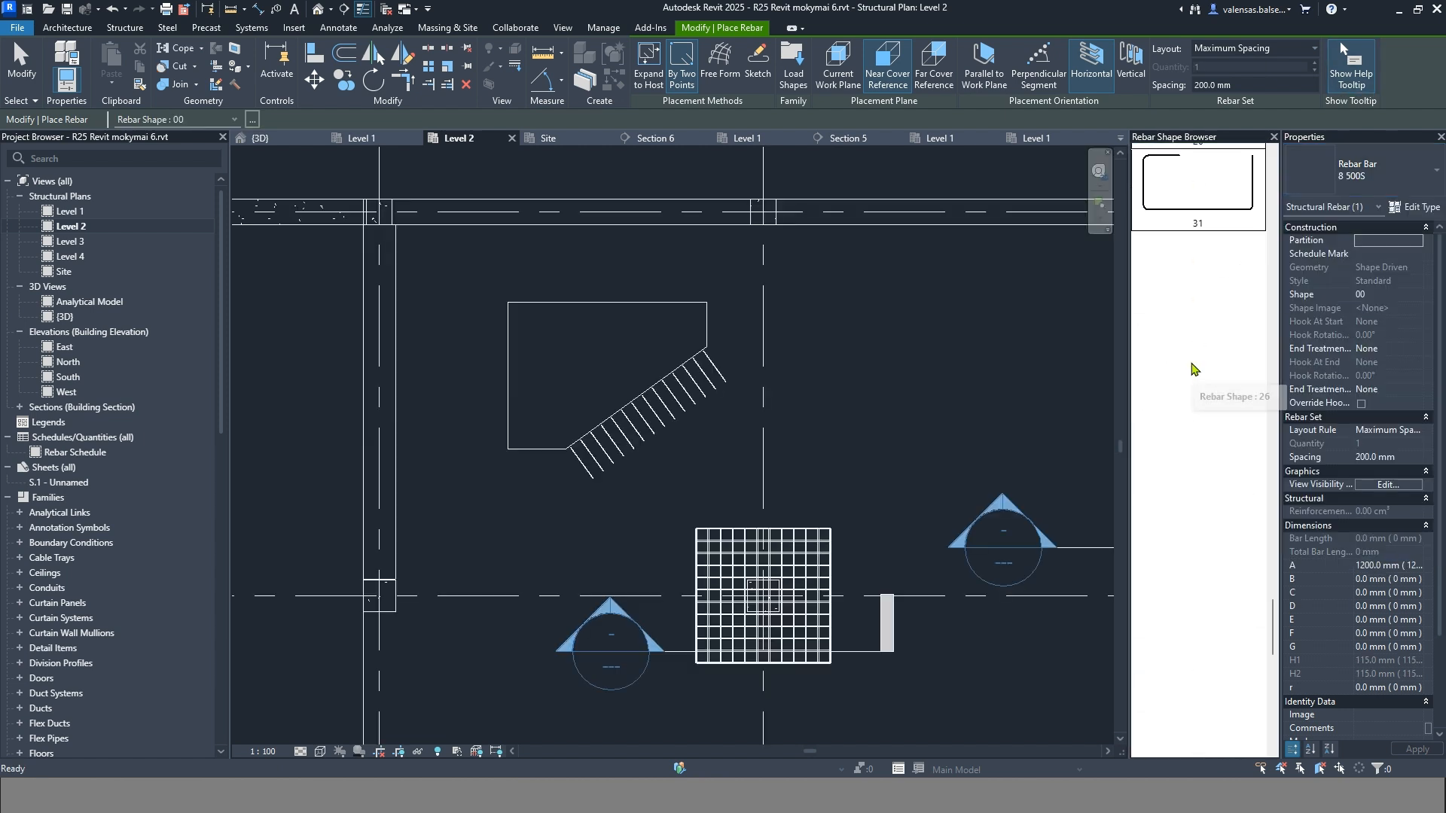
pyautogui.click(1243, 586)
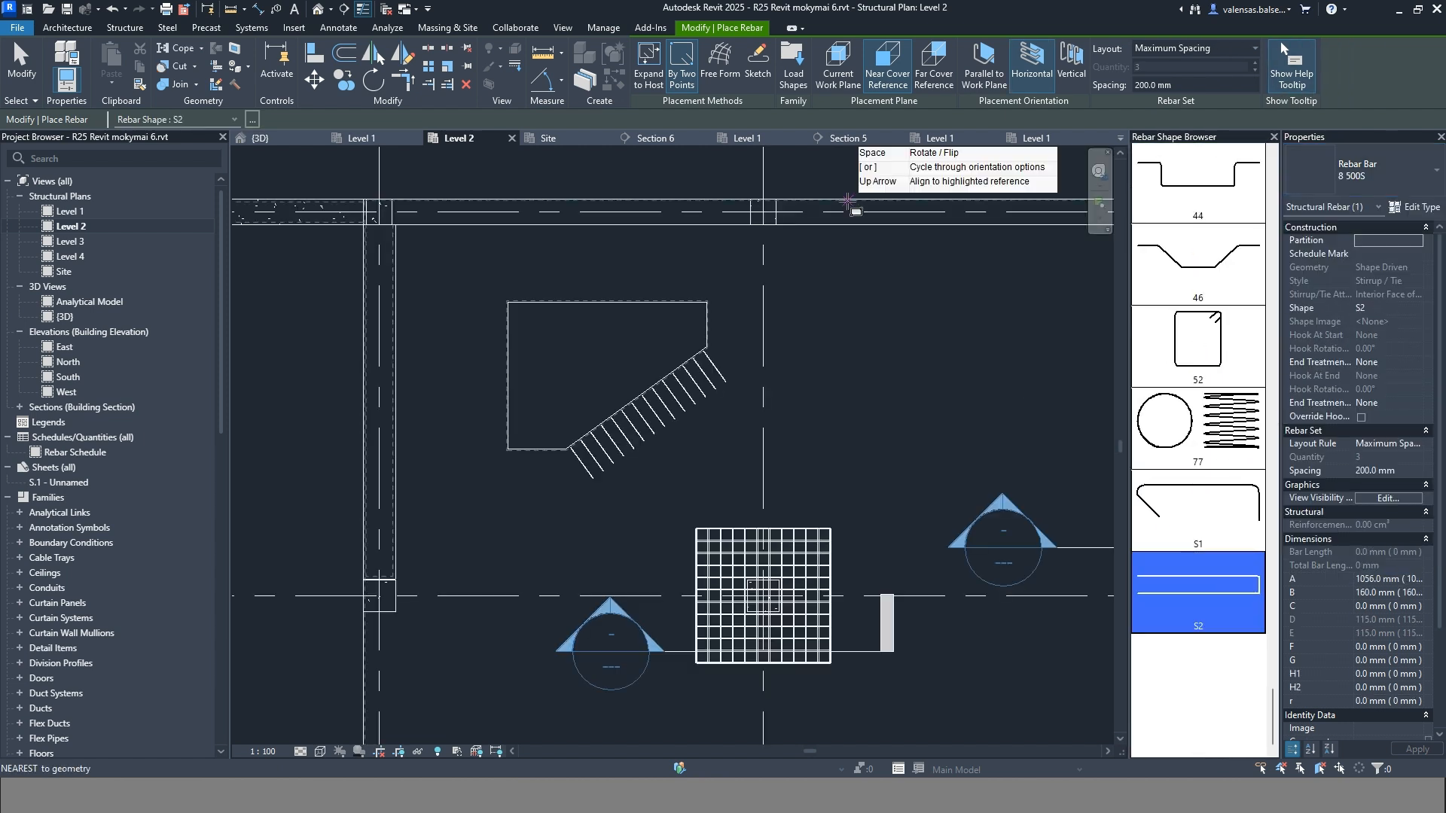
# Place an S2 bar set by two points along the opening's full left edge, with the legs extending outward into the slab
pyautogui.scroll(4, 514, 295)
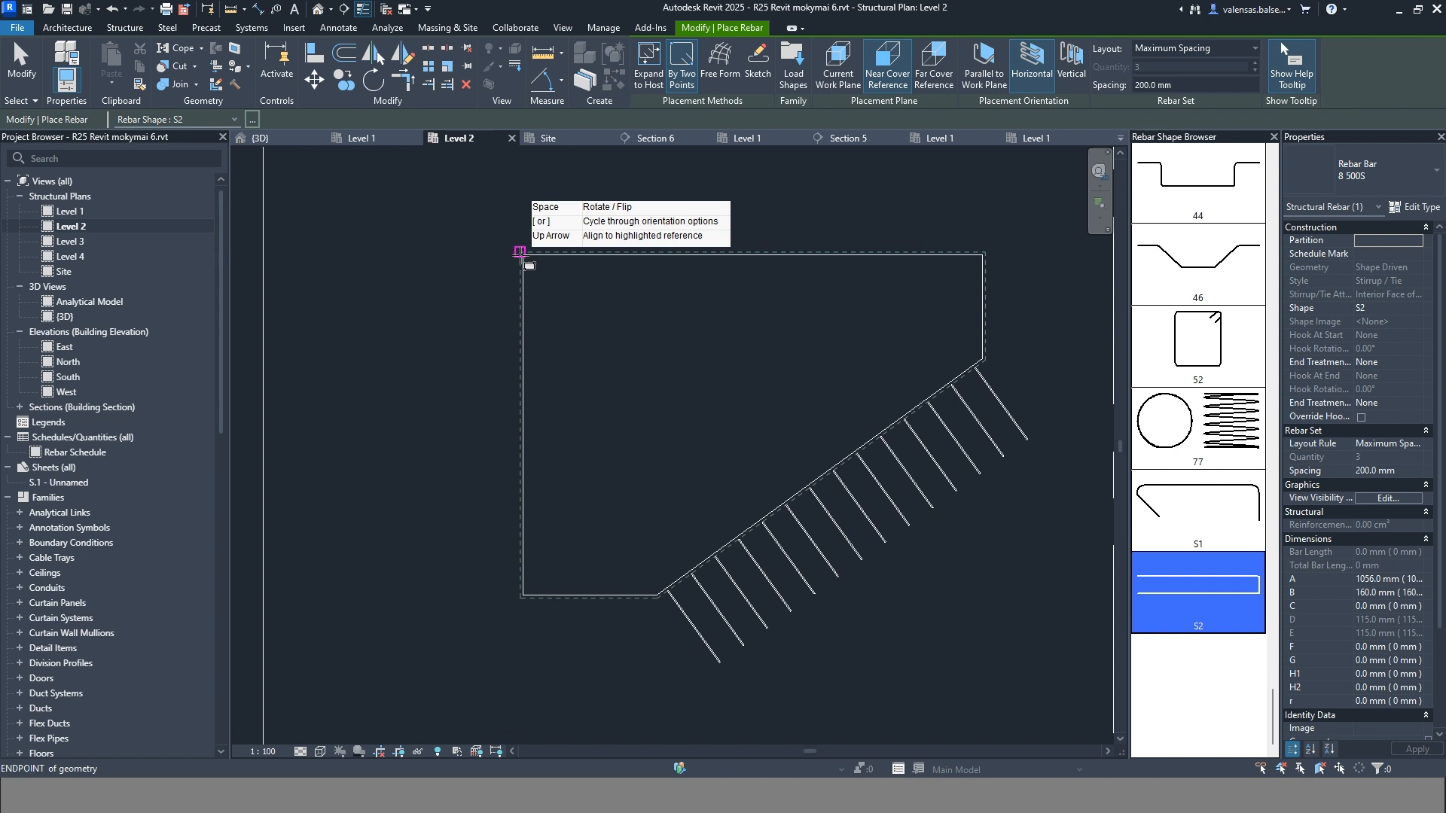
pyautogui.click(519, 251)
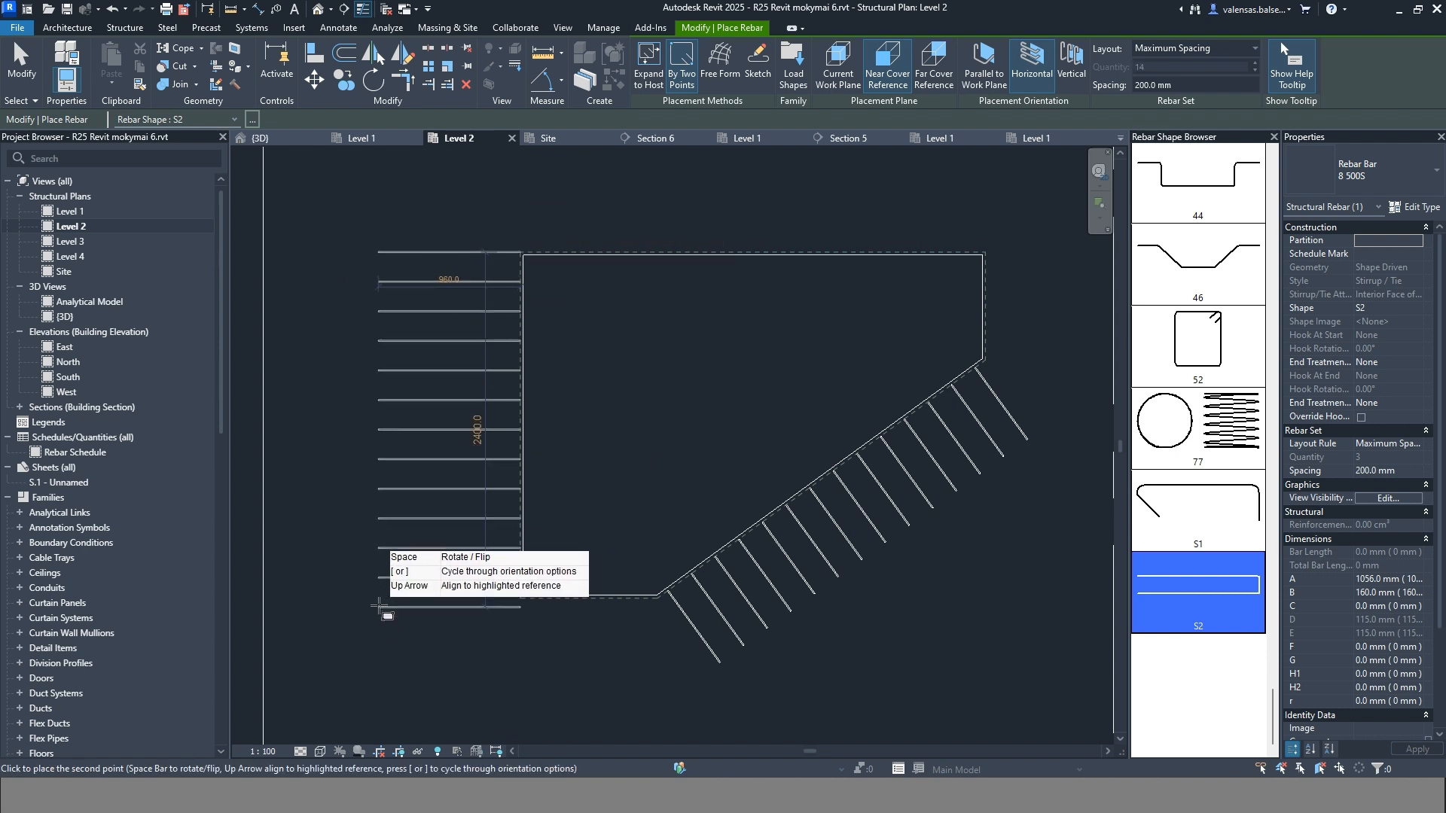
pyautogui.click(371, 588)
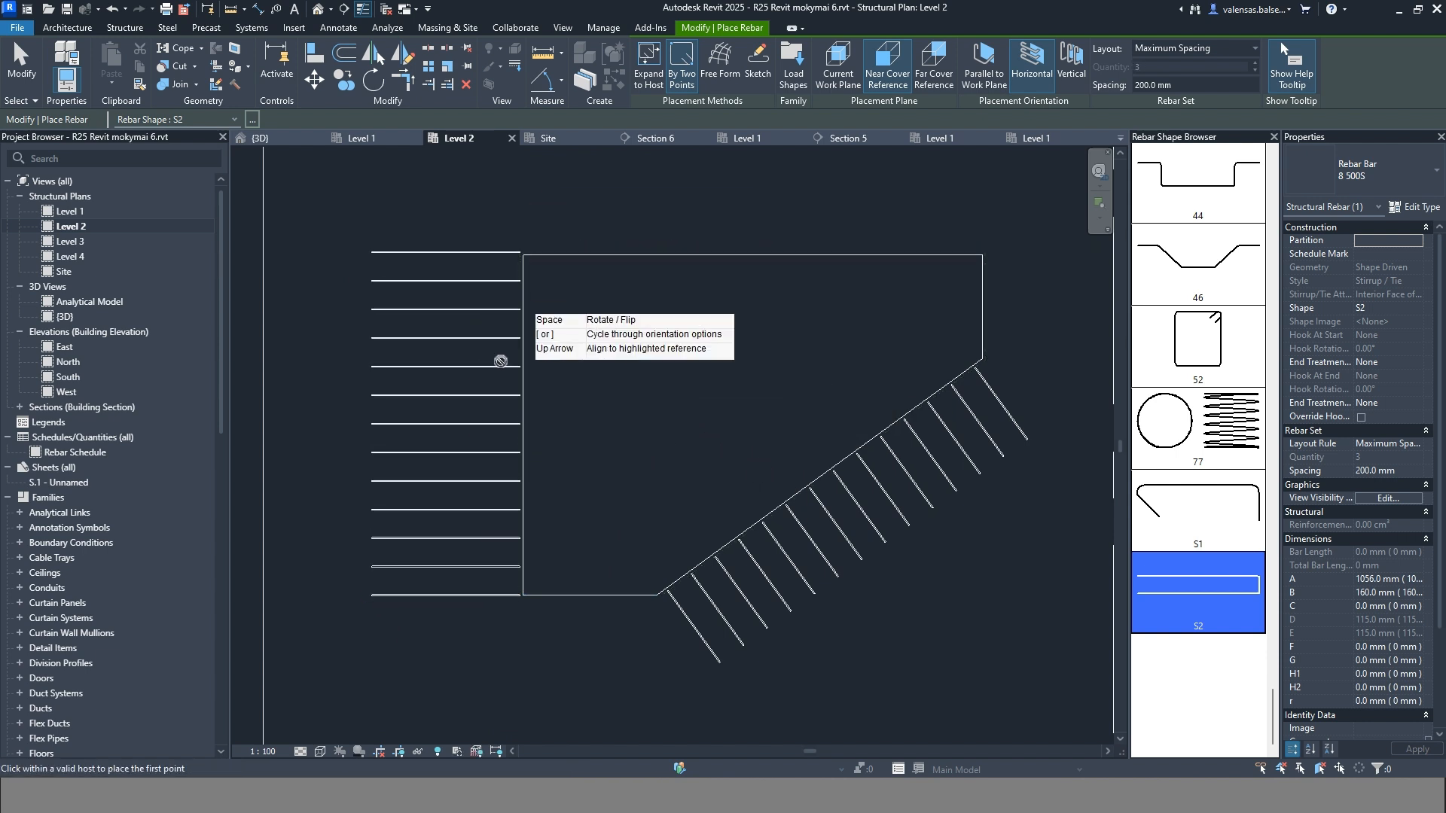
# End rebar placement and, in the 3D view, rotate the left-edge S2 bar set so its closed ends face the opening and legs run into the slab
pyautogui.press('Escape')
pyautogui.press('Escape')
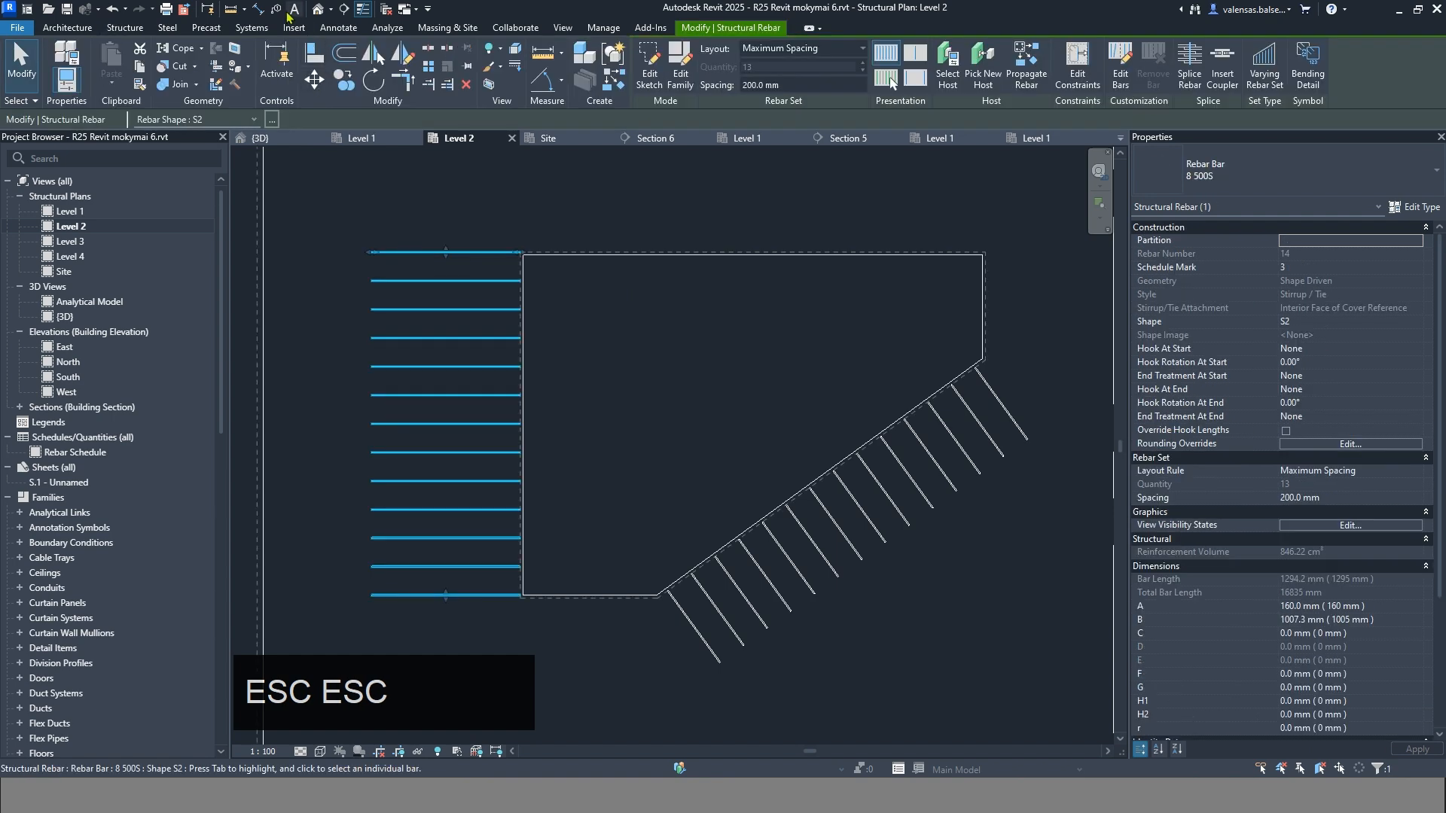
pyautogui.click(318, 9)
pyautogui.scroll(5, 497, 482)
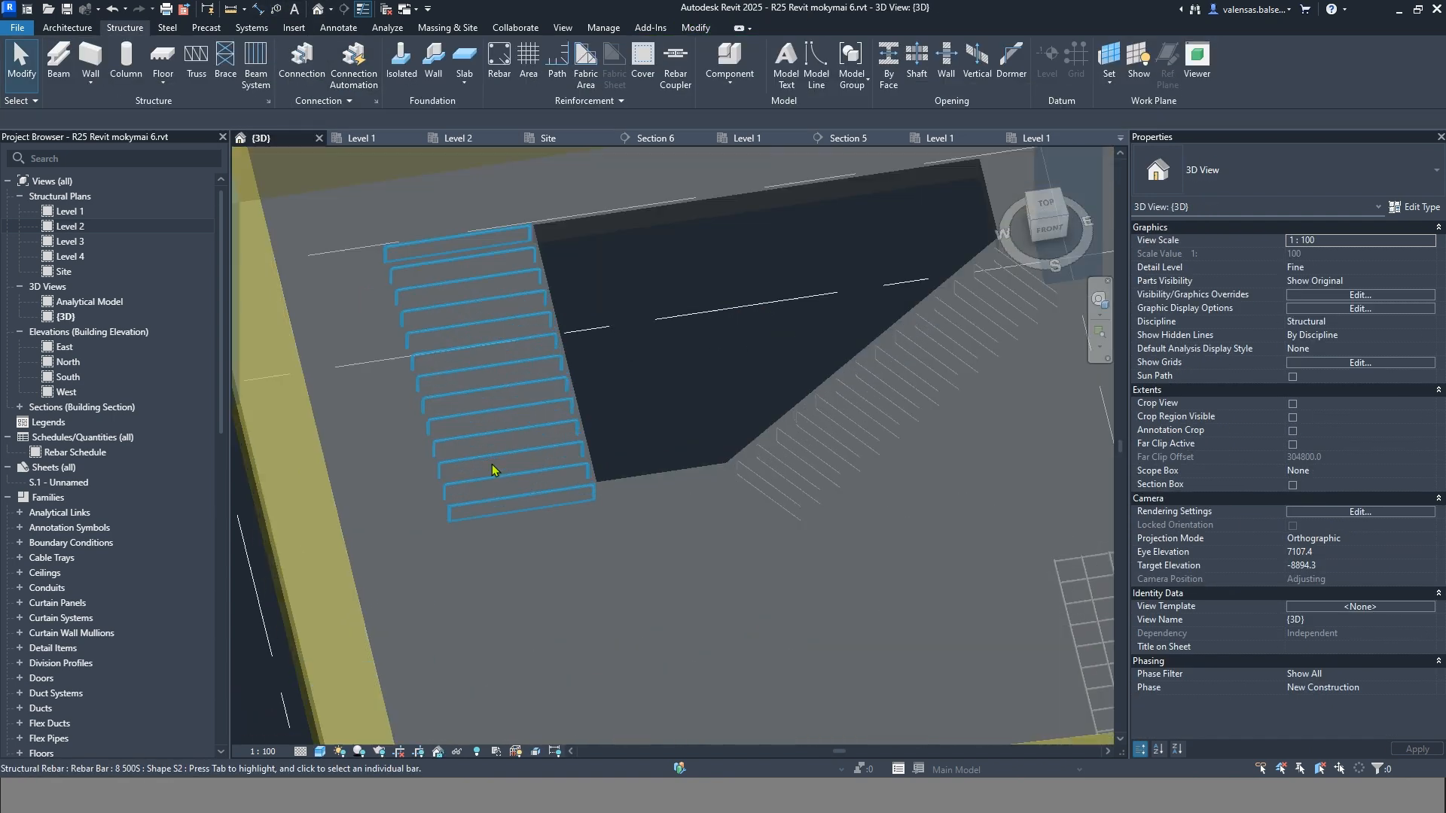
pyautogui.click(521, 532)
pyautogui.press('space')
pyautogui.press('space')
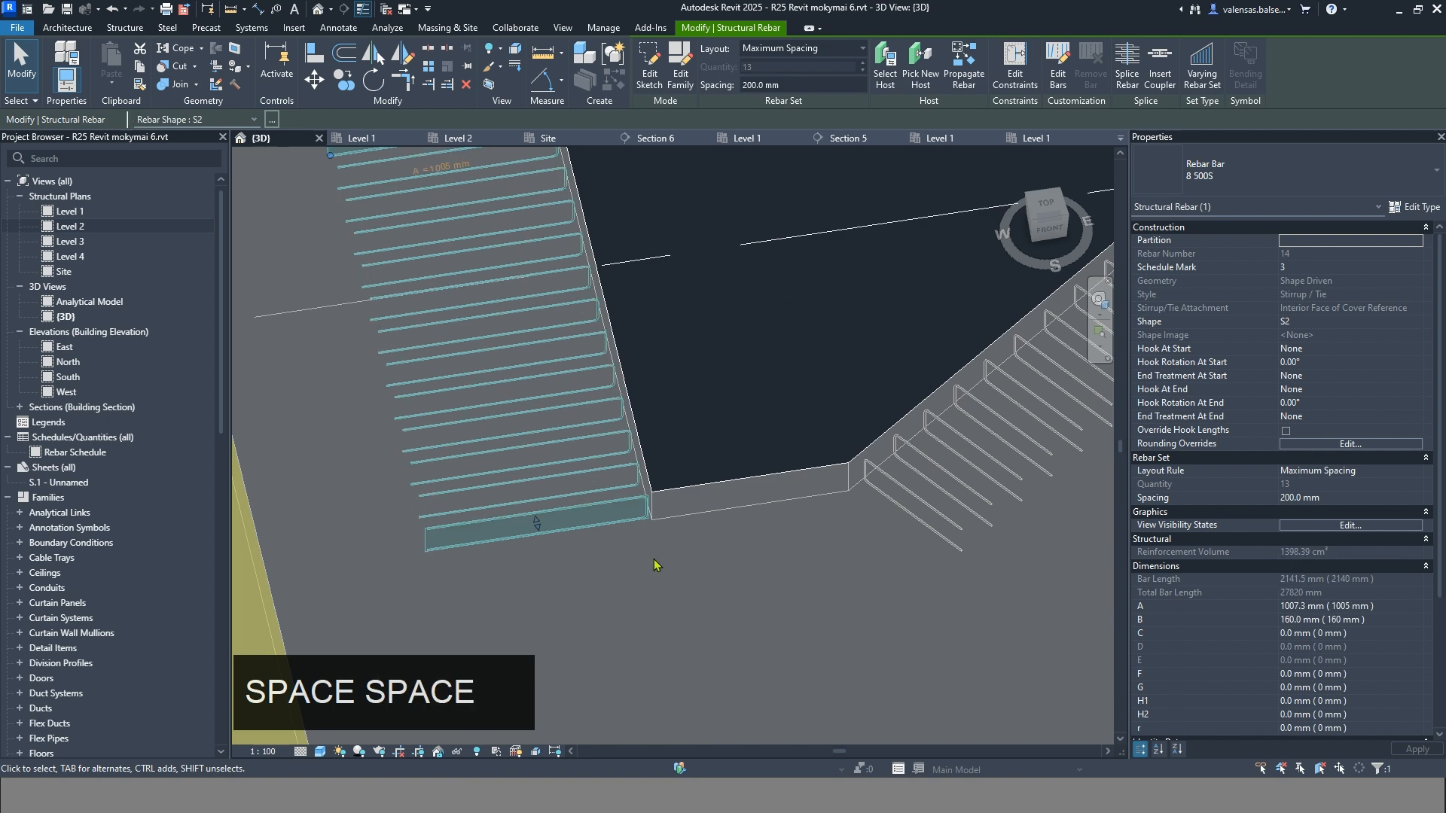
# Set leg length A of the bar set along the opening's left edge to 800 mm
pyautogui.keyDown('shift'); pyautogui.moveTo(694, 430); pyautogui.dragTo(758, 388, button='middle'); pyautogui.keyUp('shift')
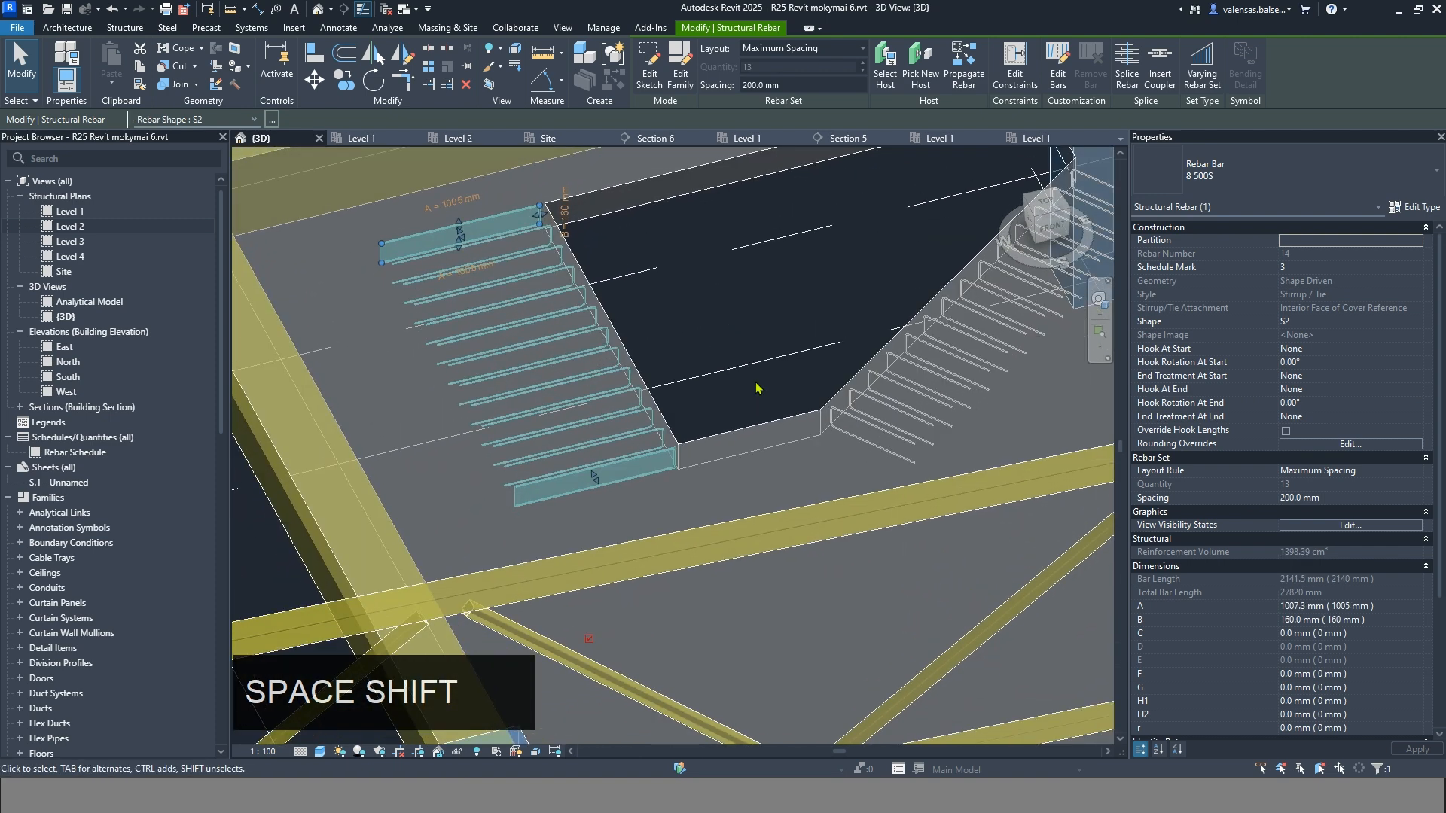
pyautogui.click(1407, 607)
pyautogui.write('800')
pyautogui.press('Return')
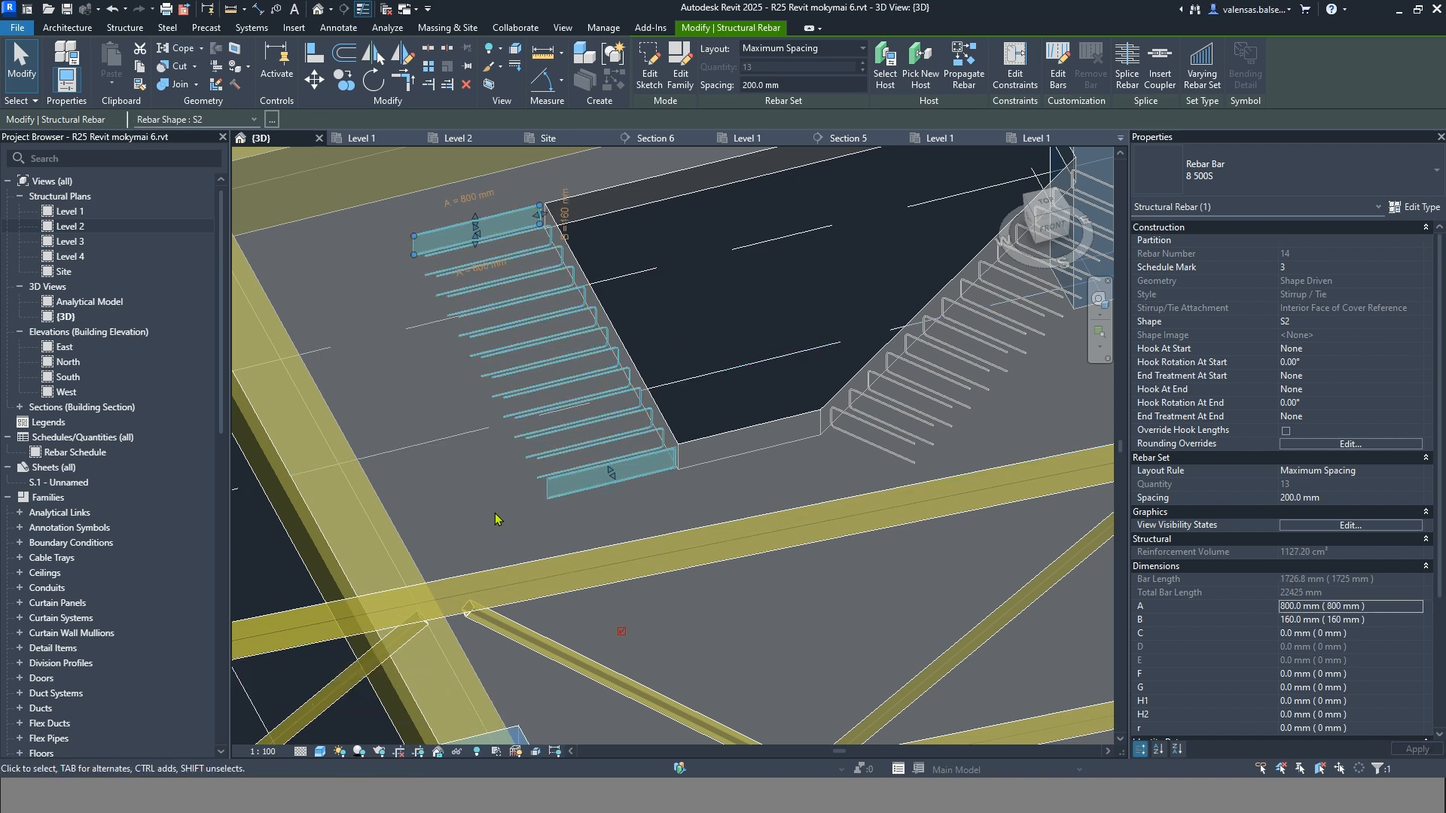
# Deselect the bar set and inspect the stirrups along the opening's edges and the reinforcement over the column in 3D
pyautogui.scroll(-1, 498, 515)
pyautogui.moveTo(772, 338); pyautogui.dragTo(703, 379, button='middle')
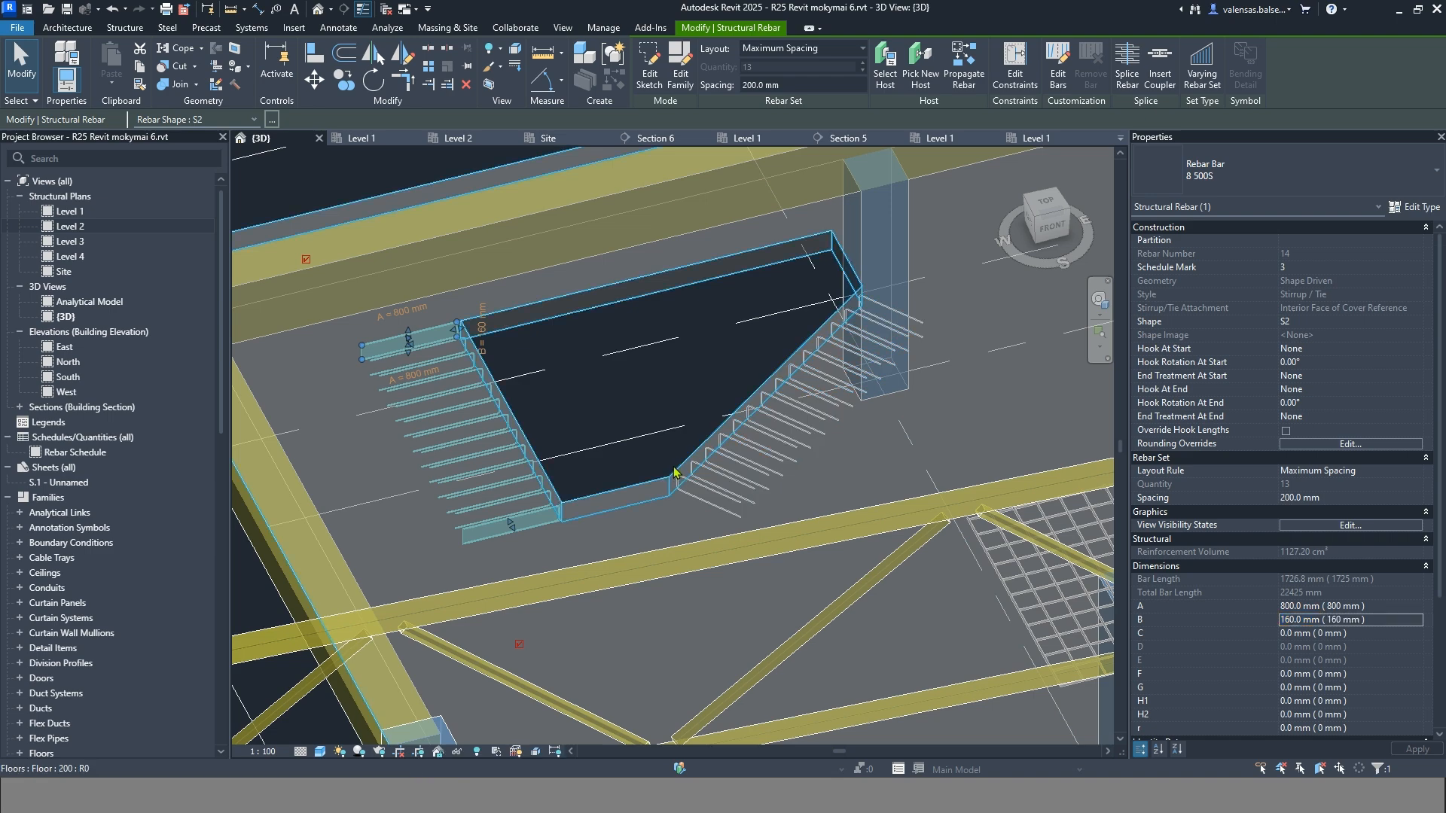
pyautogui.click(609, 415)
pyautogui.scroll(-5, 608, 415)
pyautogui.keyDown('shift'); pyautogui.moveTo(862, 520); pyautogui.dragTo(694, 521, button='middle'); pyautogui.keyUp('shift')
pyautogui.scroll(4, 698, 487)
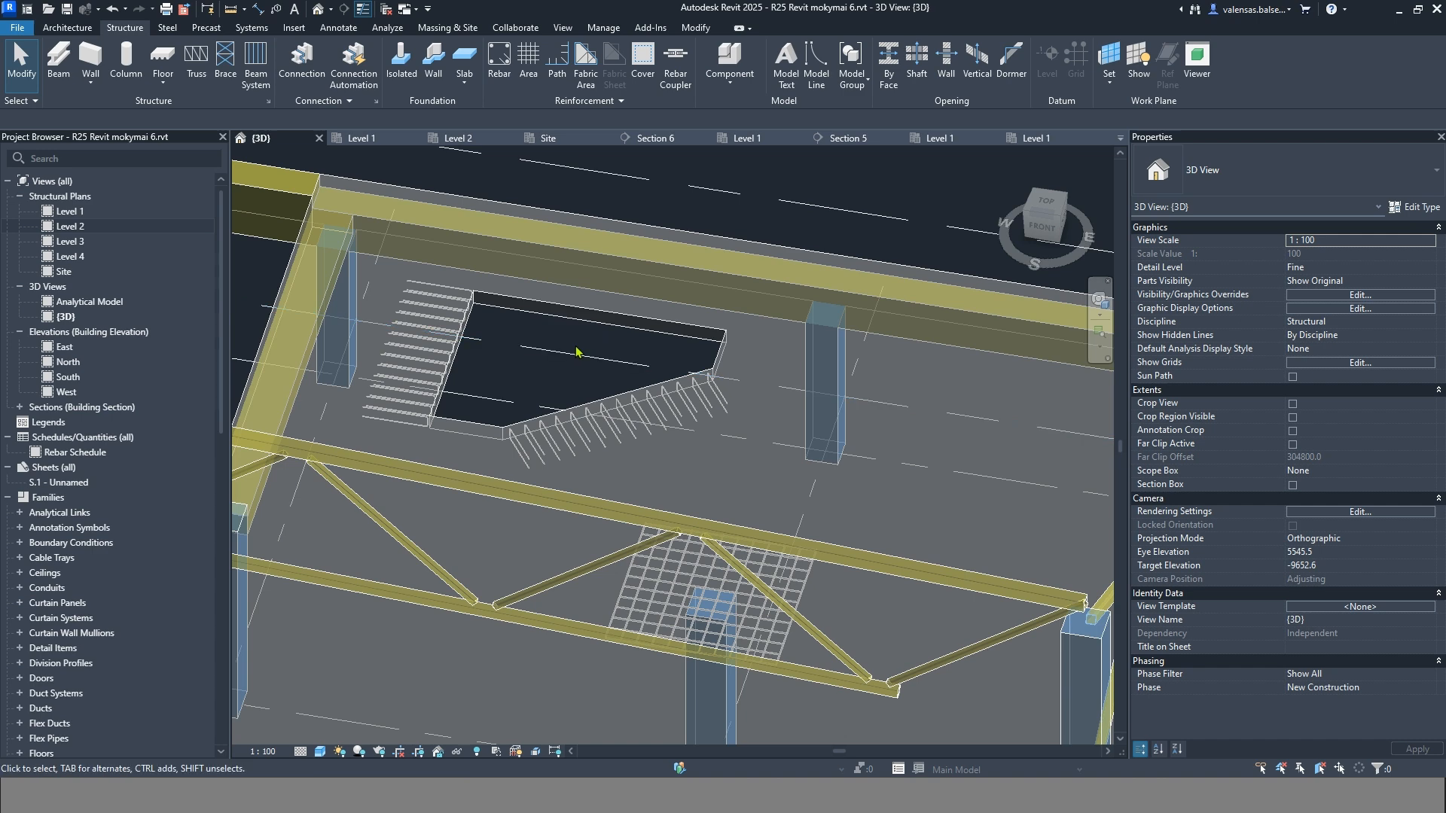
pyautogui.keyDown('shift'); pyautogui.moveTo(578, 348); pyautogui.dragTo(645, 312, button='middle'); pyautogui.keyUp('shift')
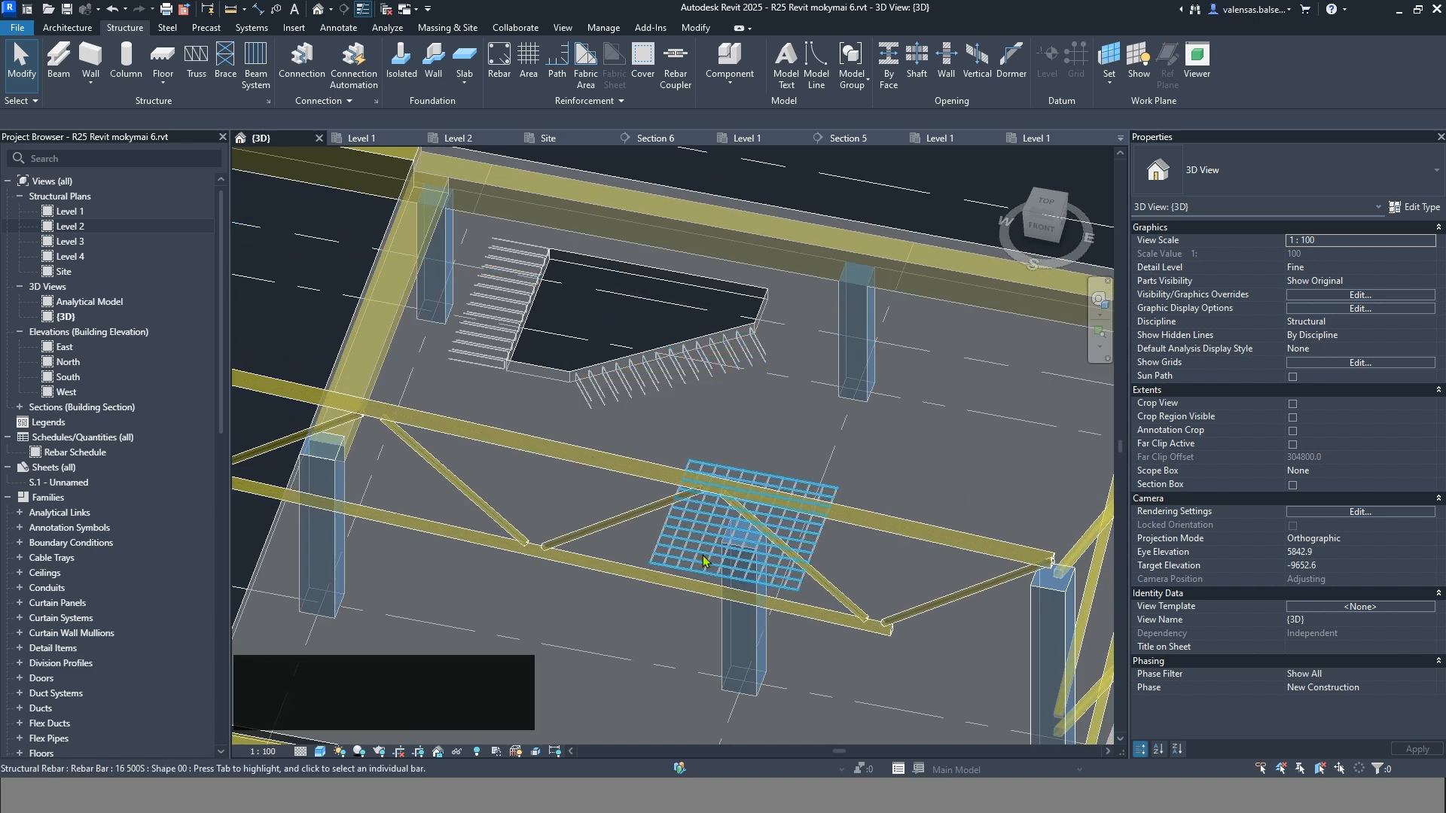